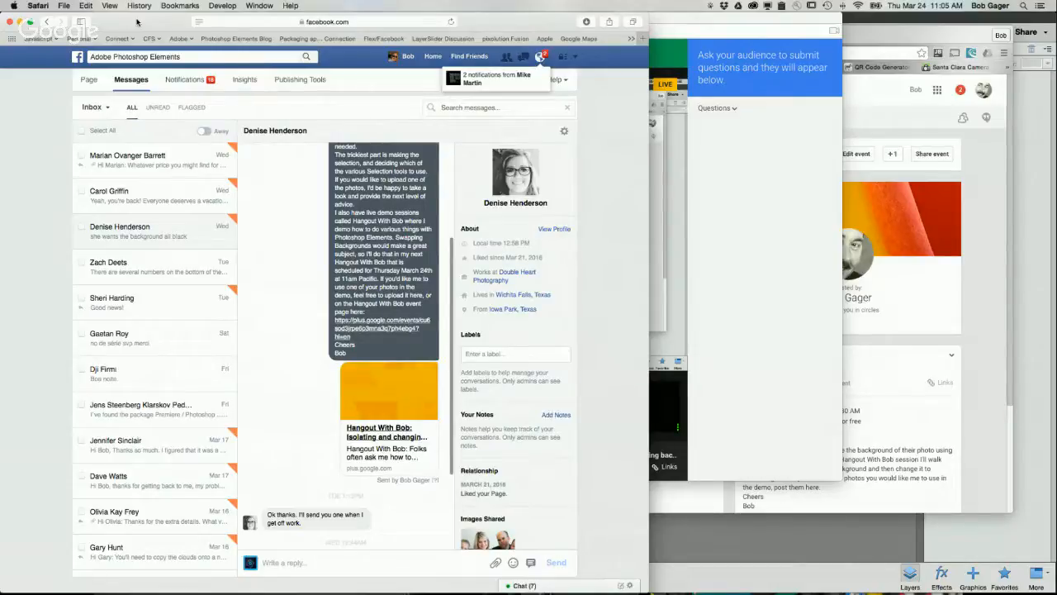
# Review the Facebook conversation about making the photo's background black, down to the attached family photo
pyautogui.scroll(1, 309, 212)
pyautogui.scroll(3, 308, 212)
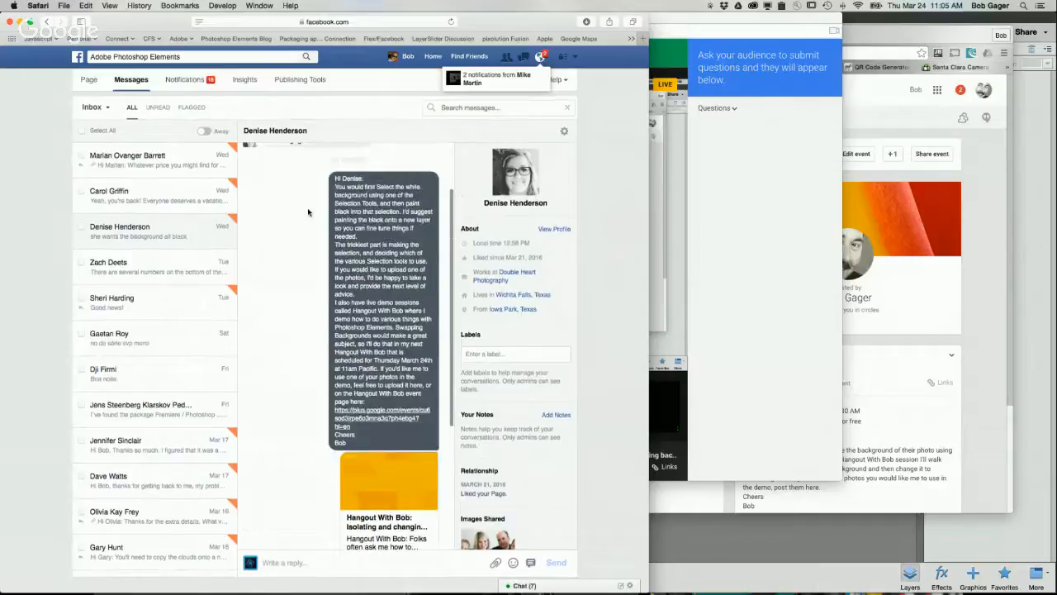
pyautogui.scroll(-2, 308, 212)
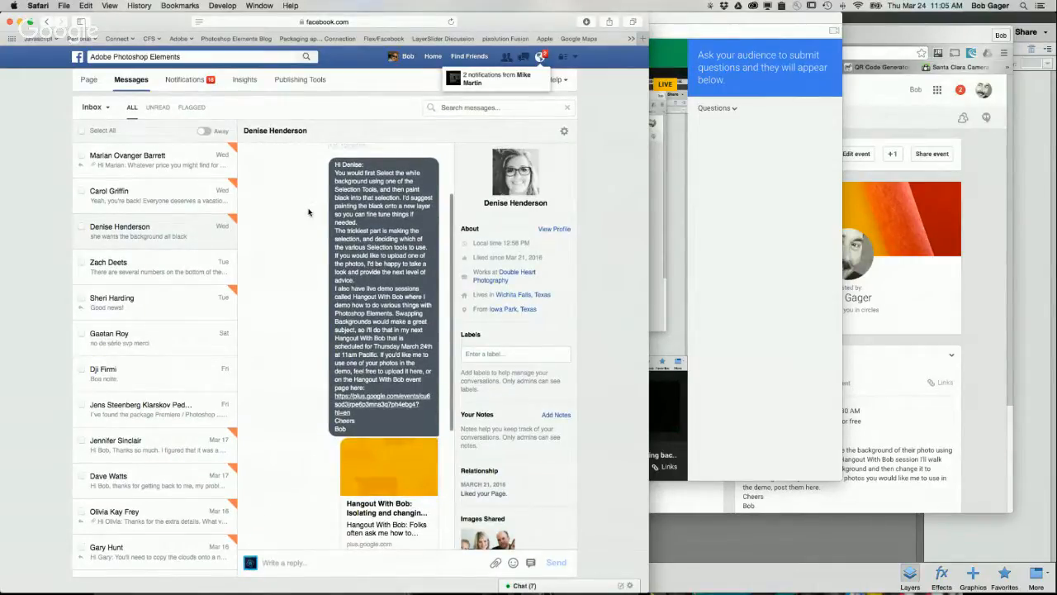
pyautogui.scroll(-4, 308, 213)
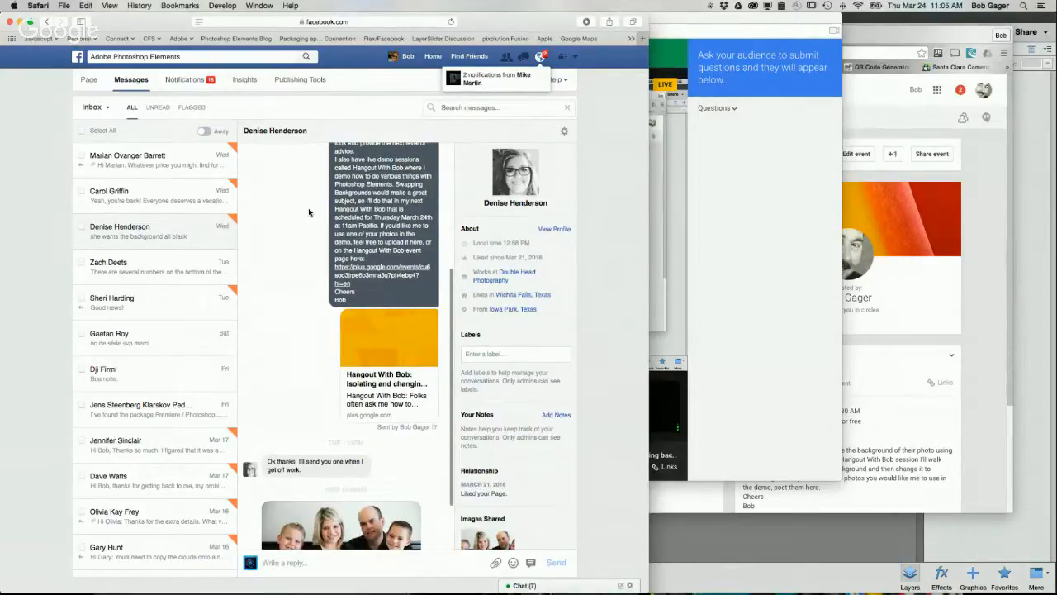
pyautogui.scroll(-3, 309, 212)
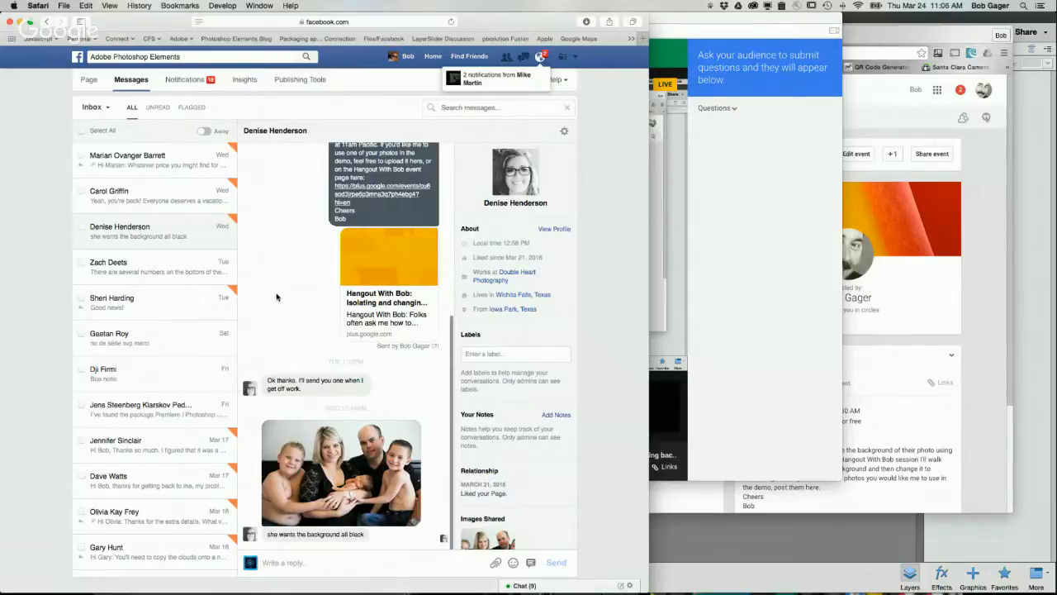
# Switch to Photoshop Elements Editor, then hide the layer list and show it again
pyautogui.click(798, 535)
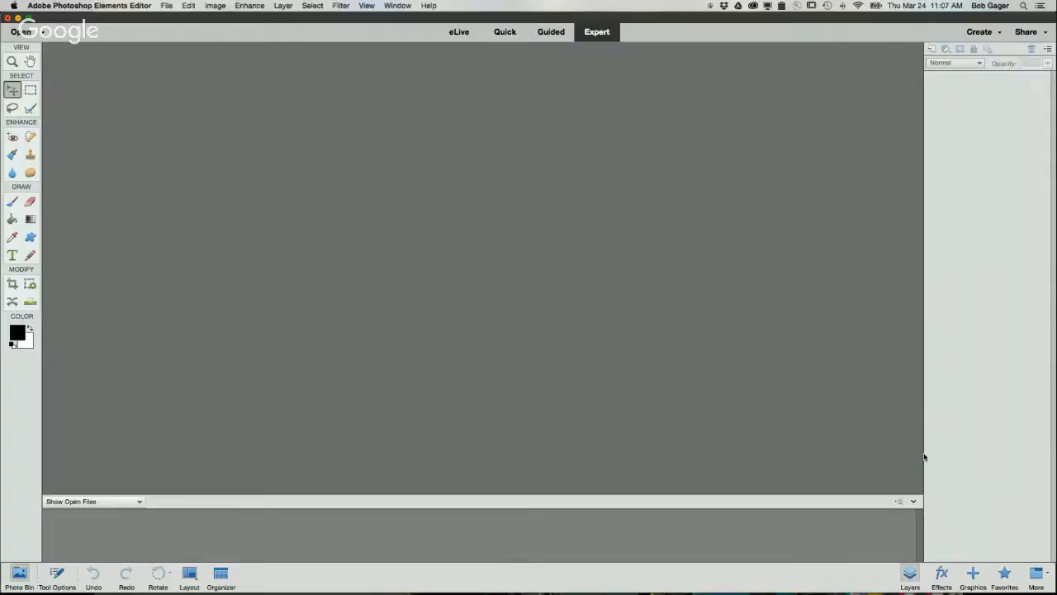
pyautogui.press('F1')
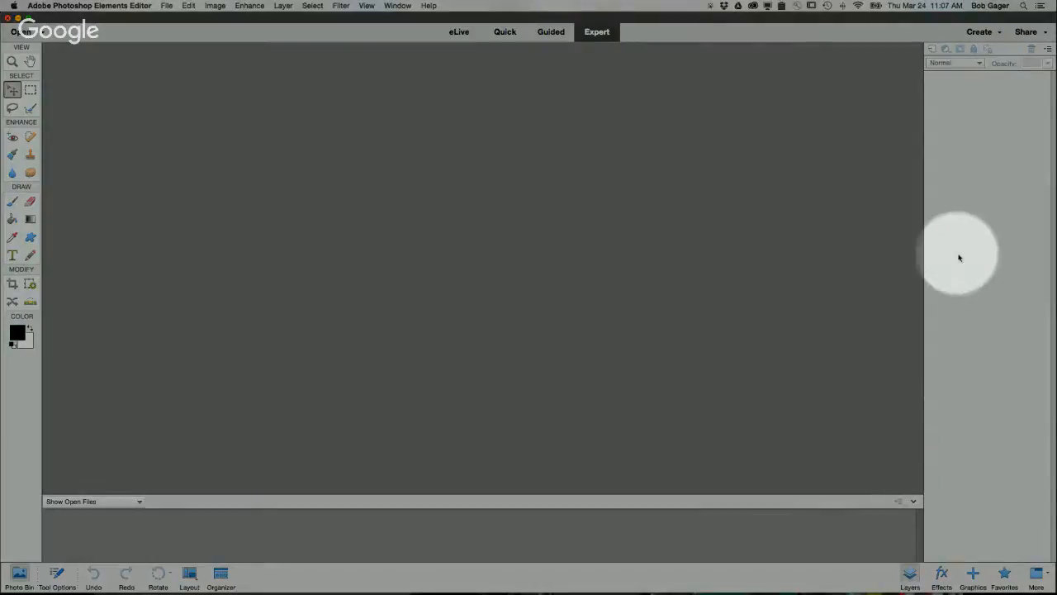
pyautogui.press('F1')
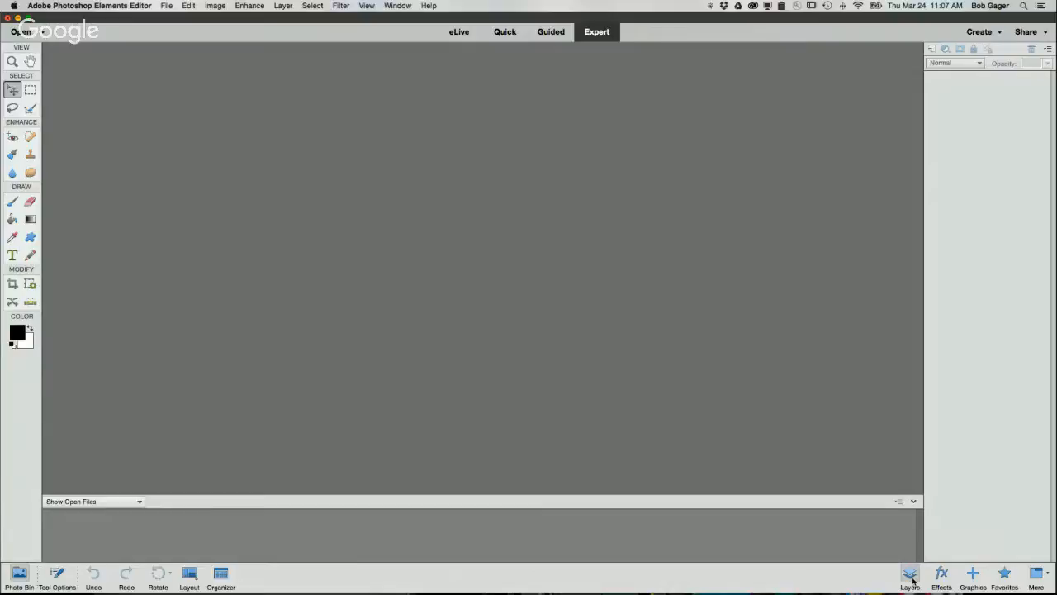
pyautogui.press('F1')
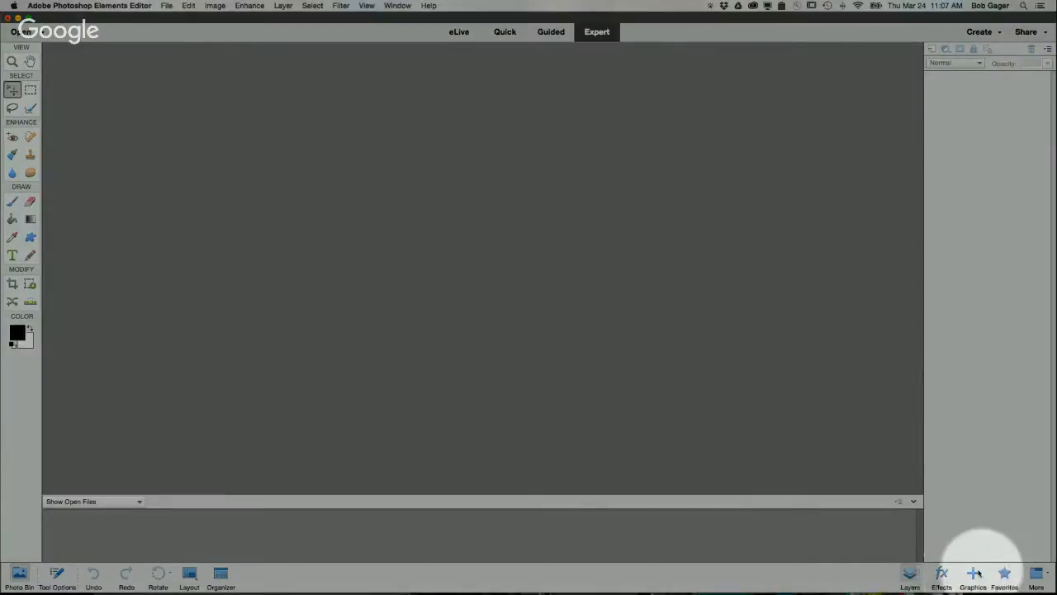
pyautogui.click(911, 575)
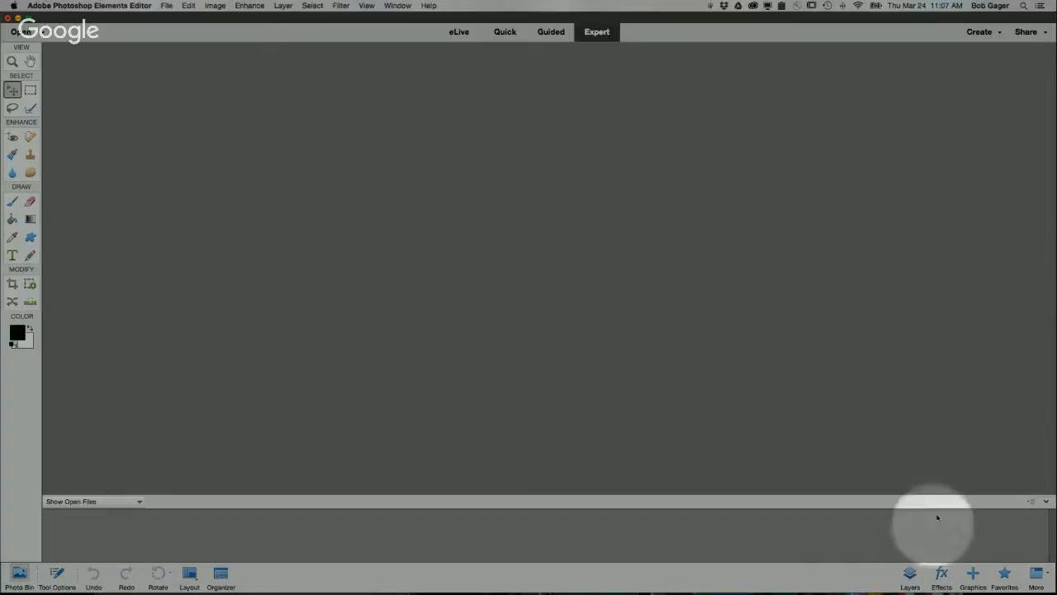
pyautogui.click(911, 573)
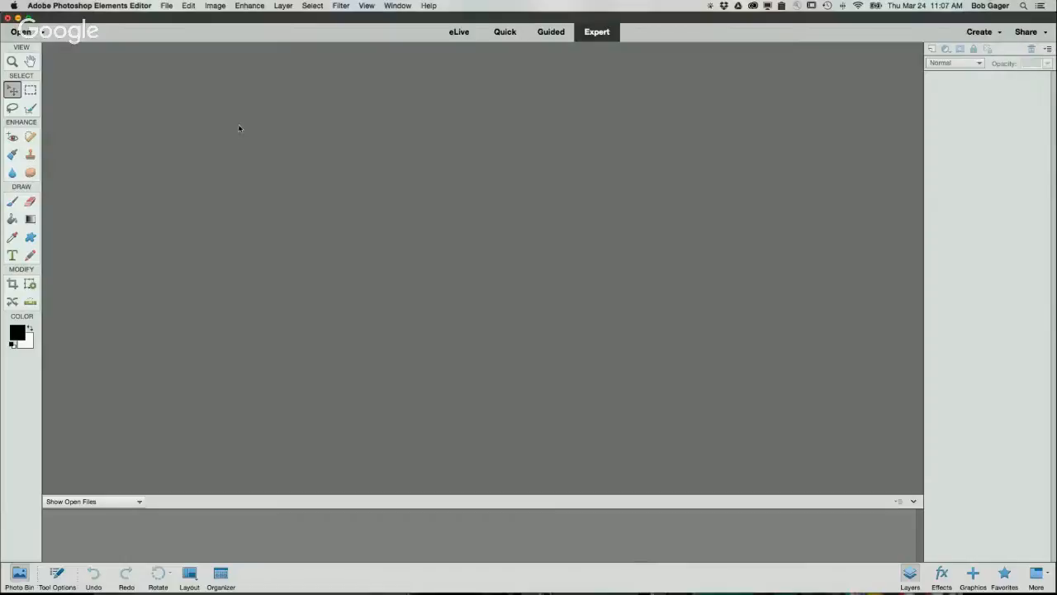
# Open the family portrait JPG from the Desktop folder
pyautogui.click(166, 5)
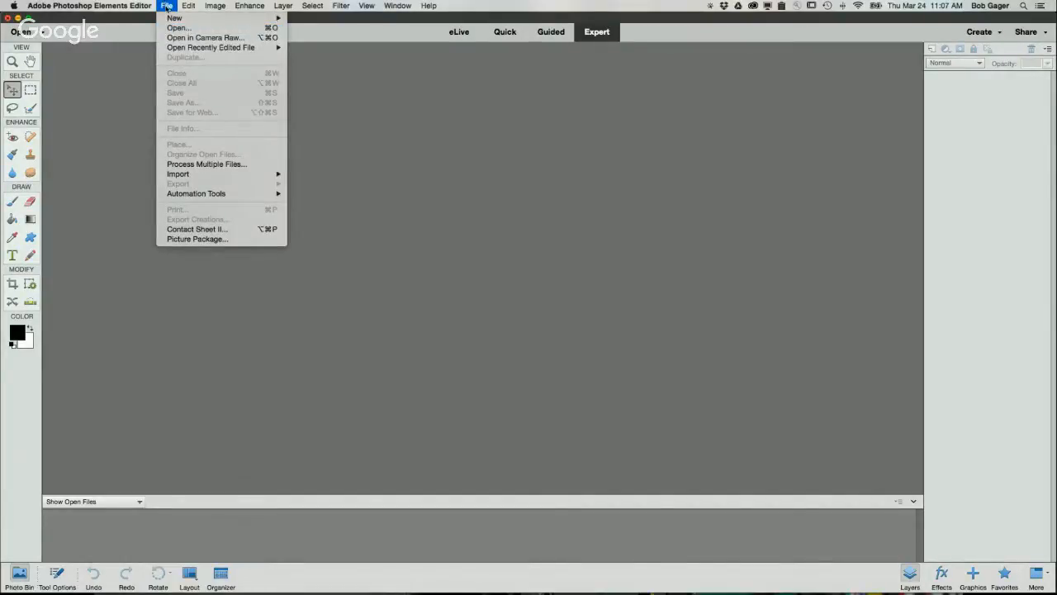
pyautogui.click(166, 5)
pyautogui.click(20, 35)
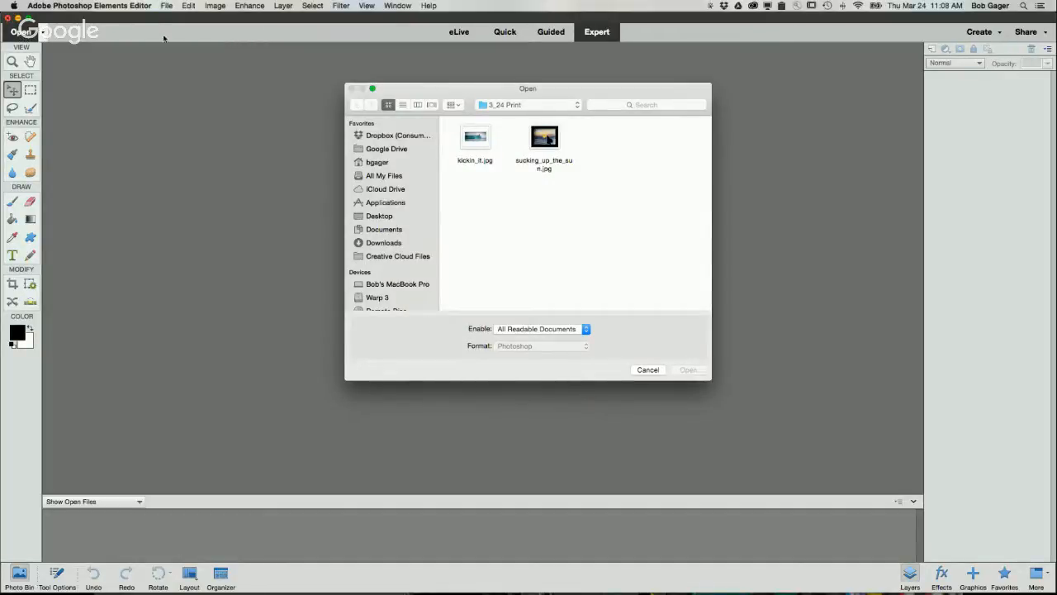
pyautogui.click(376, 217)
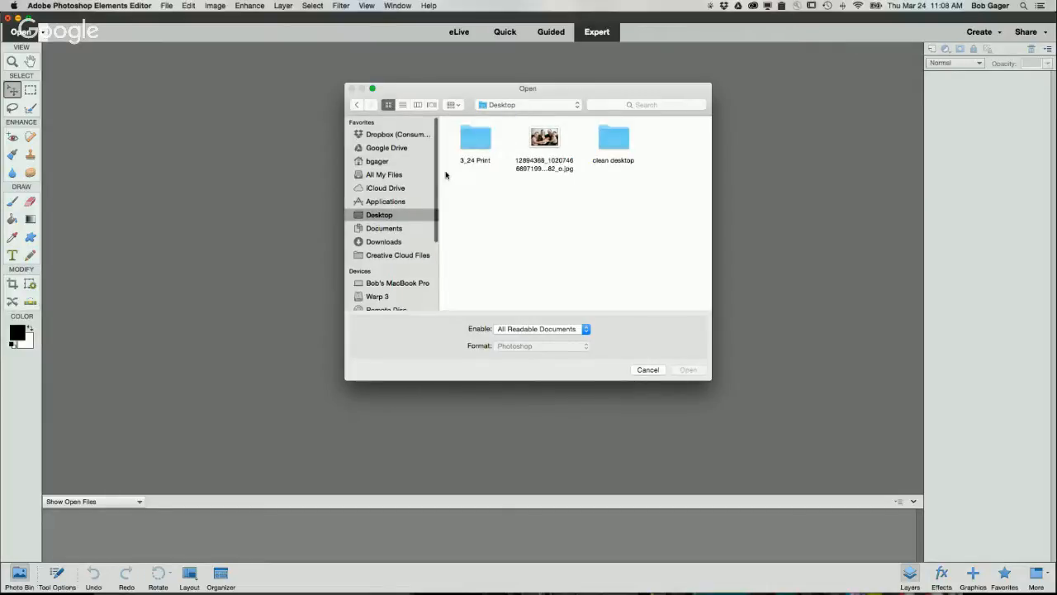
pyautogui.doubleClick(545, 139)
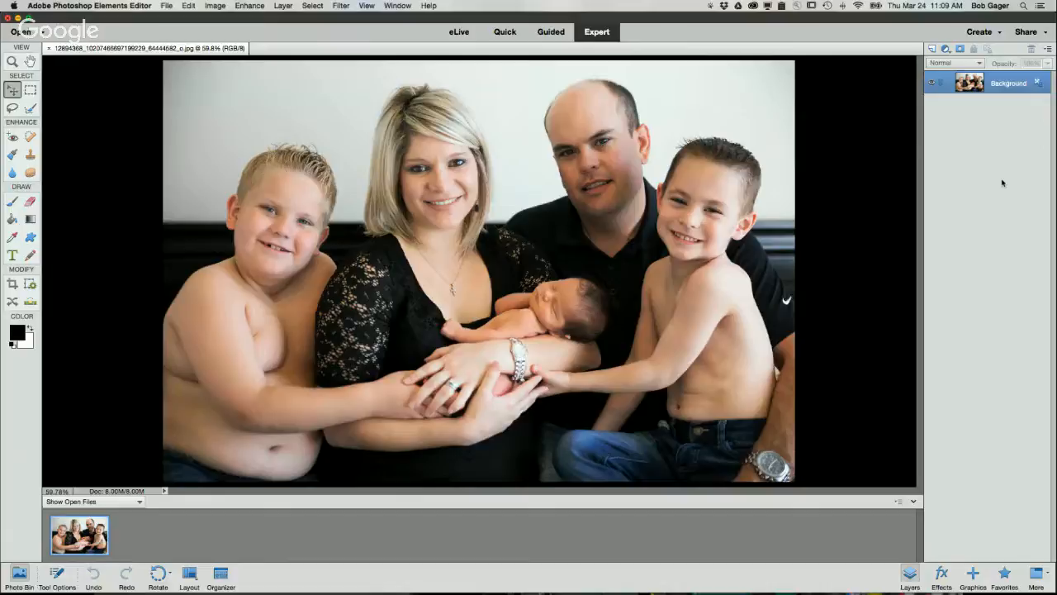
# Brush a black scribble over the white wall directly on the Background layer, and undo it
pyautogui.click(12, 201)
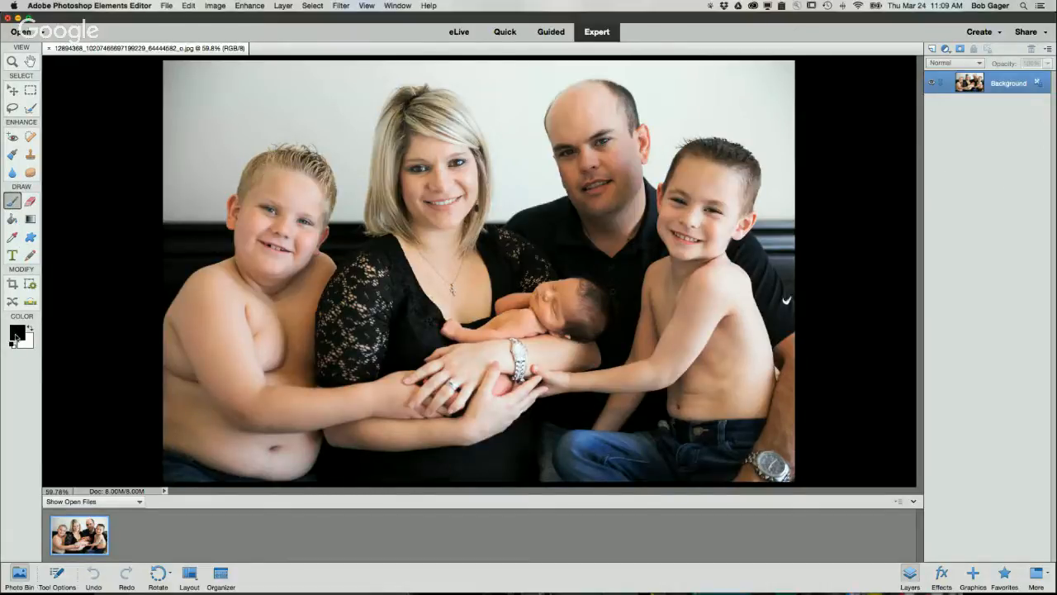
pyautogui.moveTo(200, 100)
pyautogui.mouseDown()
pyautogui.moveTo(259, 89)
pyautogui.moveTo(290, 121)
pyautogui.moveTo(166, 71)
pyautogui.moveTo(248, 103)
pyautogui.moveTo(363, 115)
pyautogui.moveTo(403, 86)
pyautogui.moveTo(341, 125)
pyautogui.moveTo(246, 118)
pyautogui.moveTo(205, 86)
pyautogui.mouseUp()
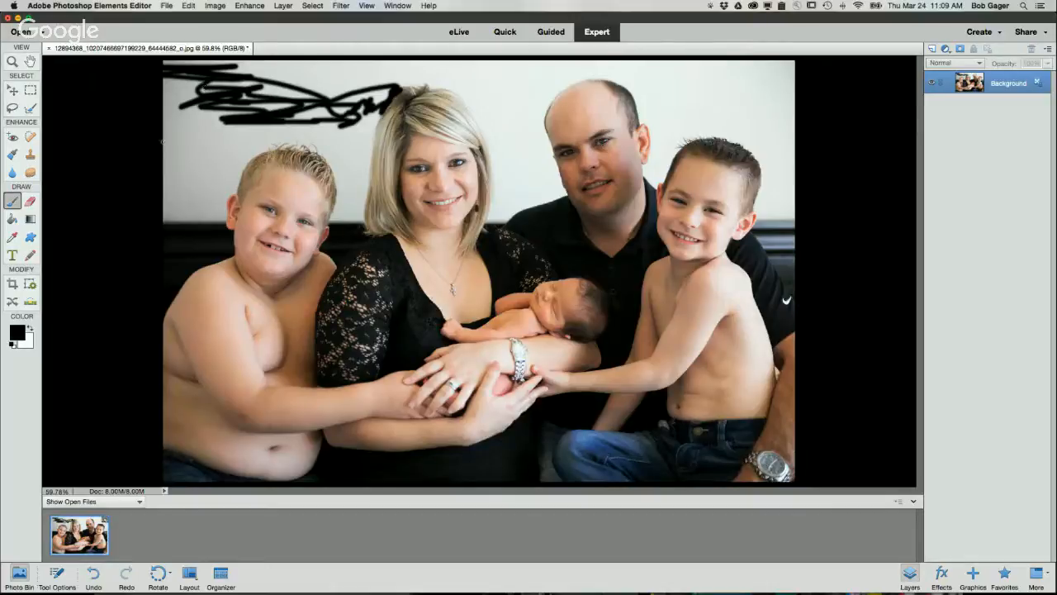
pyautogui.click(94, 573)
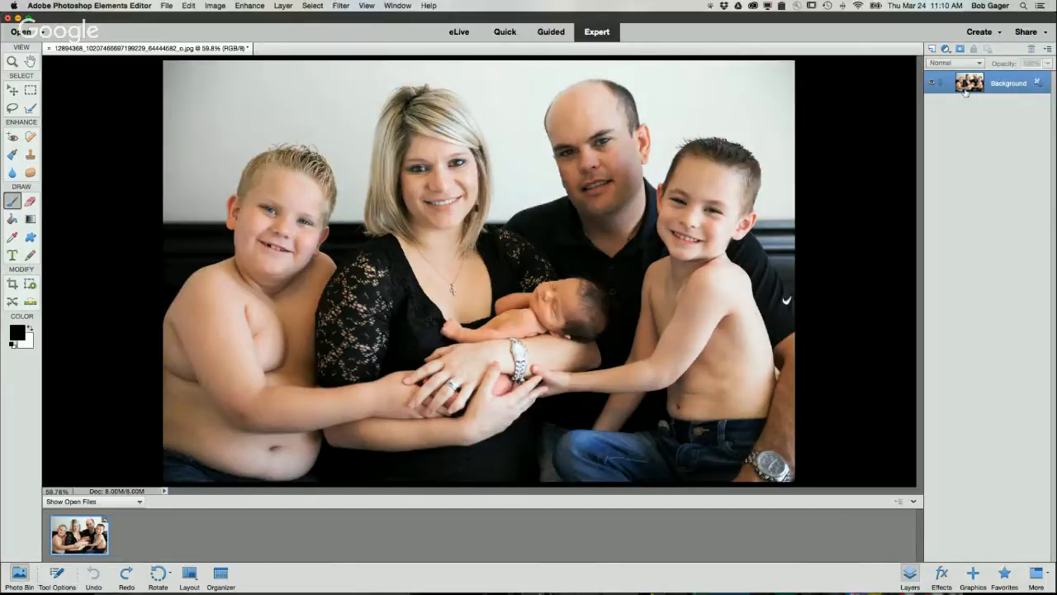
# Paint a red (f10d0d) scribble across the family on a new blank layer, and toggle that layer's visibility off and on
pyautogui.click(932, 50)
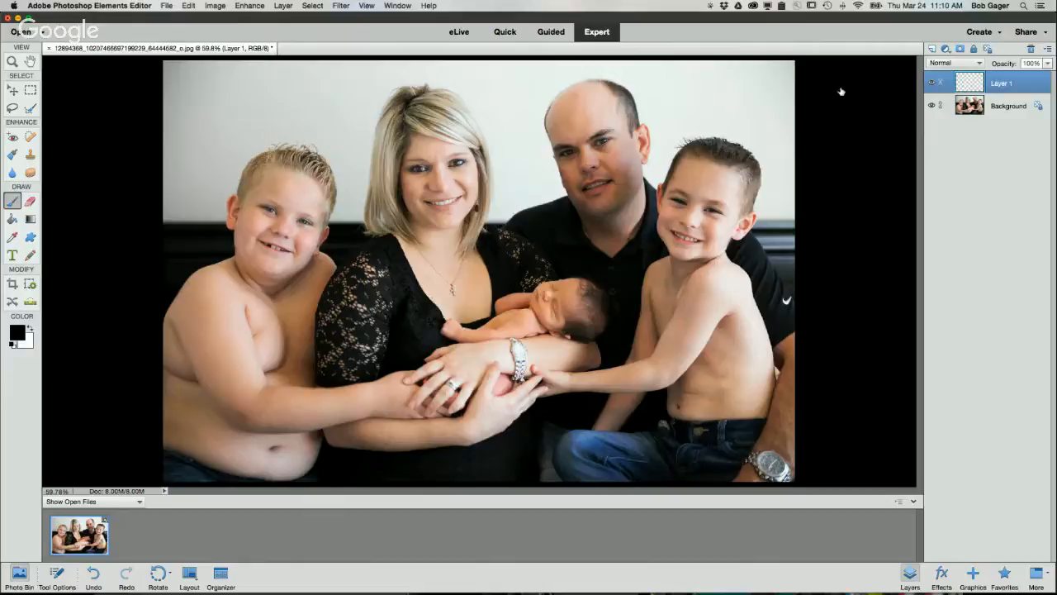
pyautogui.click(17, 335)
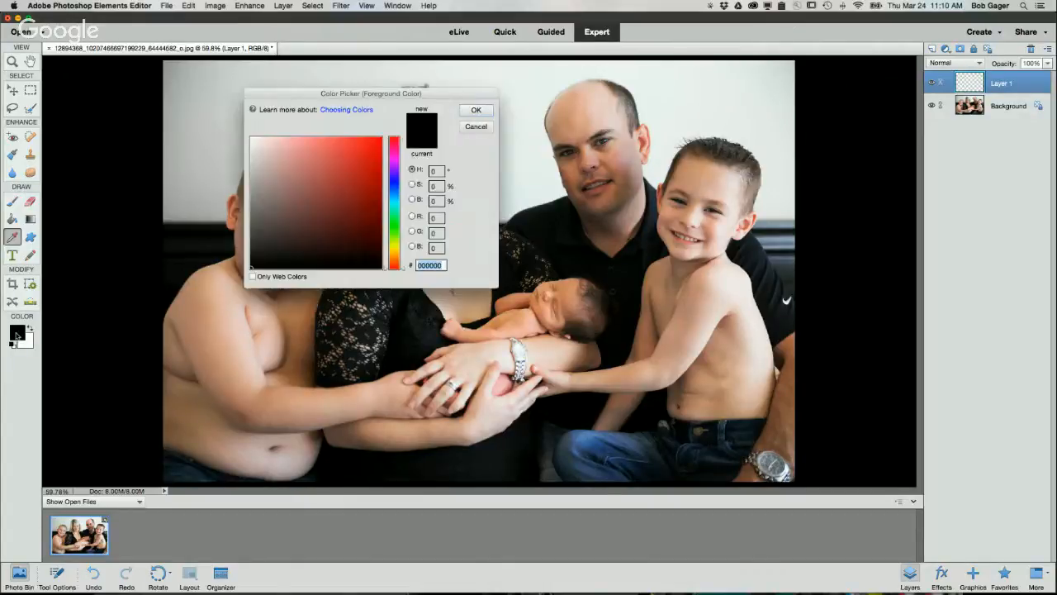
pyautogui.click(374, 145)
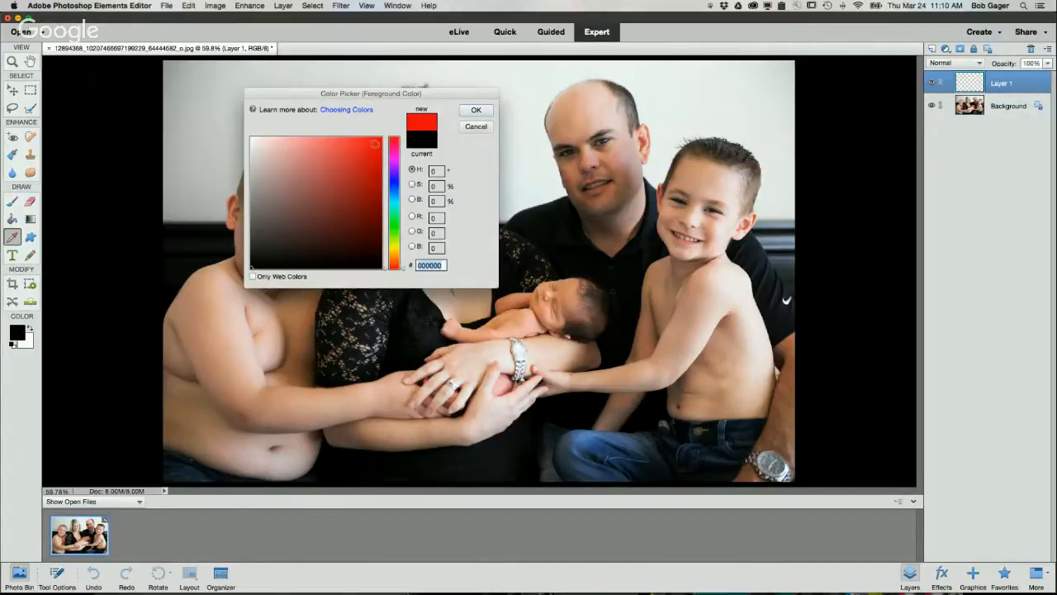
pyautogui.click(476, 109)
pyautogui.moveTo(557, 125)
pyautogui.mouseDown()
pyautogui.moveTo(588, 110)
pyautogui.moveTo(402, 178)
pyautogui.moveTo(507, 273)
pyautogui.moveTo(552, 199)
pyautogui.moveTo(381, 177)
pyautogui.moveTo(529, 241)
pyautogui.moveTo(372, 248)
pyautogui.mouseUp()
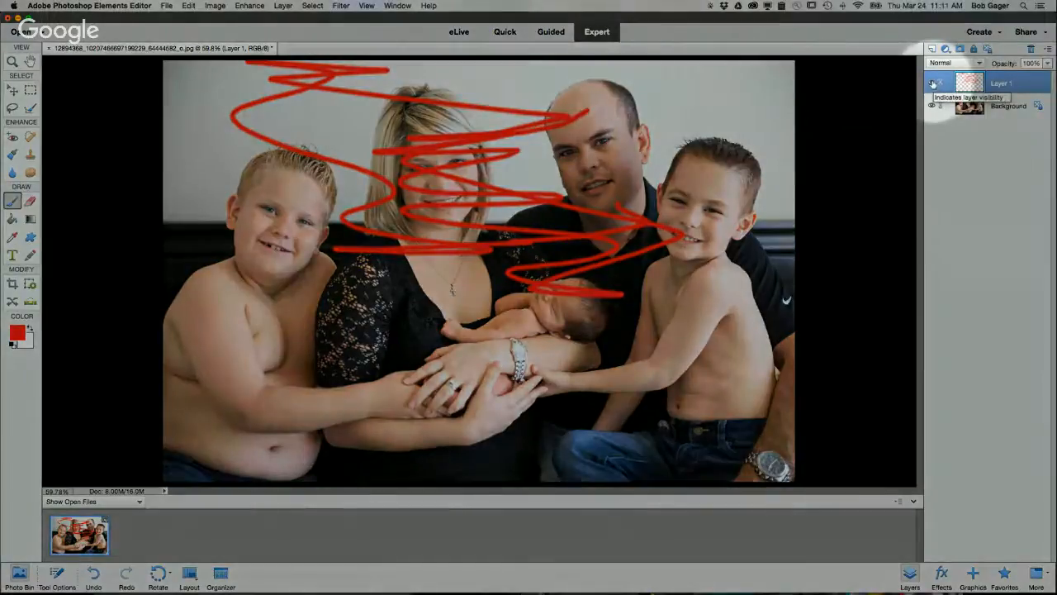
pyautogui.click(933, 84)
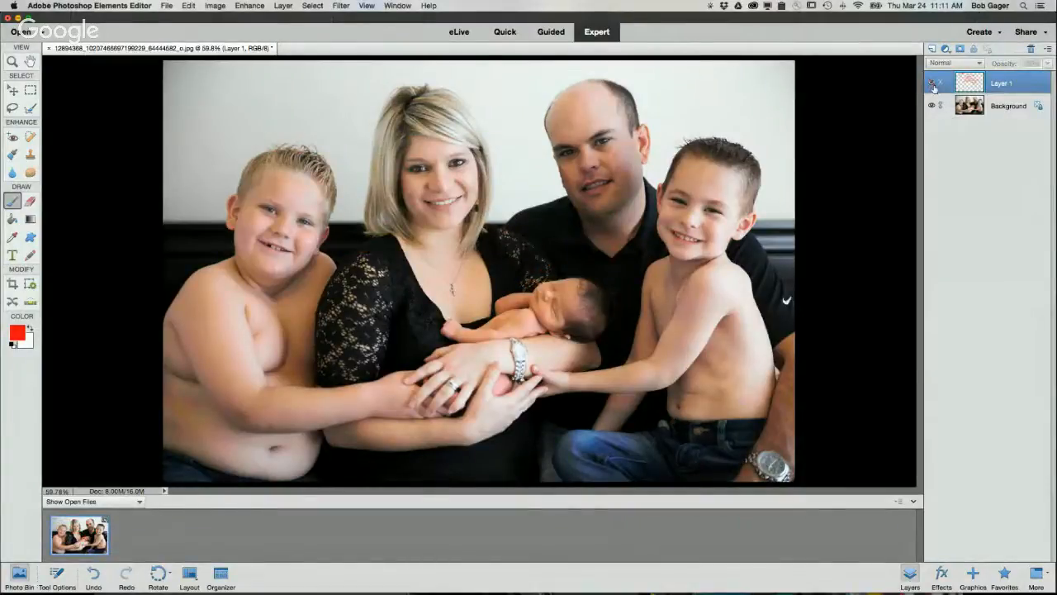
pyautogui.click(933, 84)
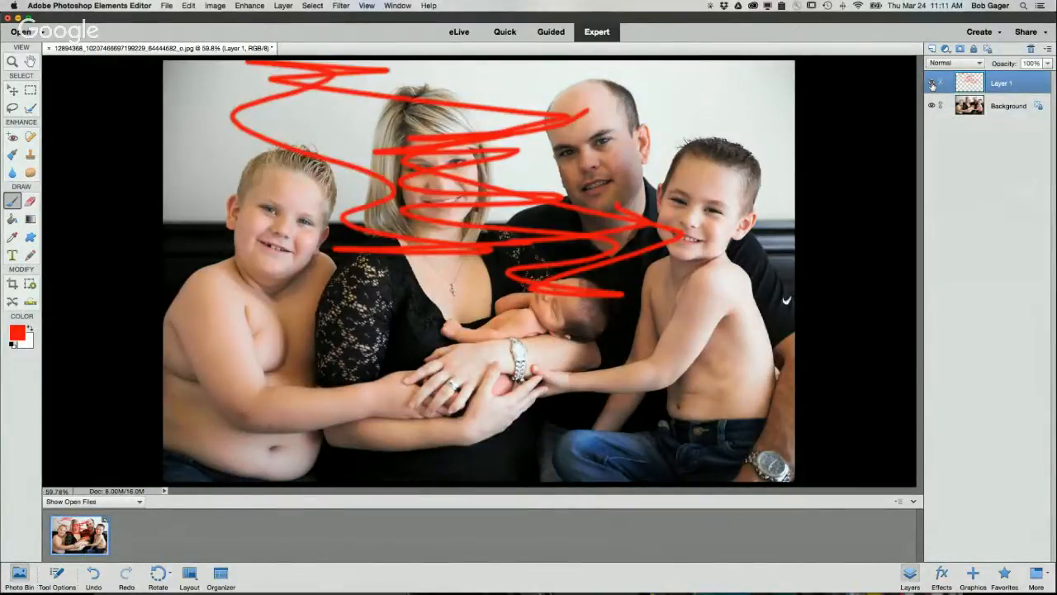
# Add a second blank layer and paint a bright green scribble on it over the woman and the red strokes
pyautogui.click(931, 49)
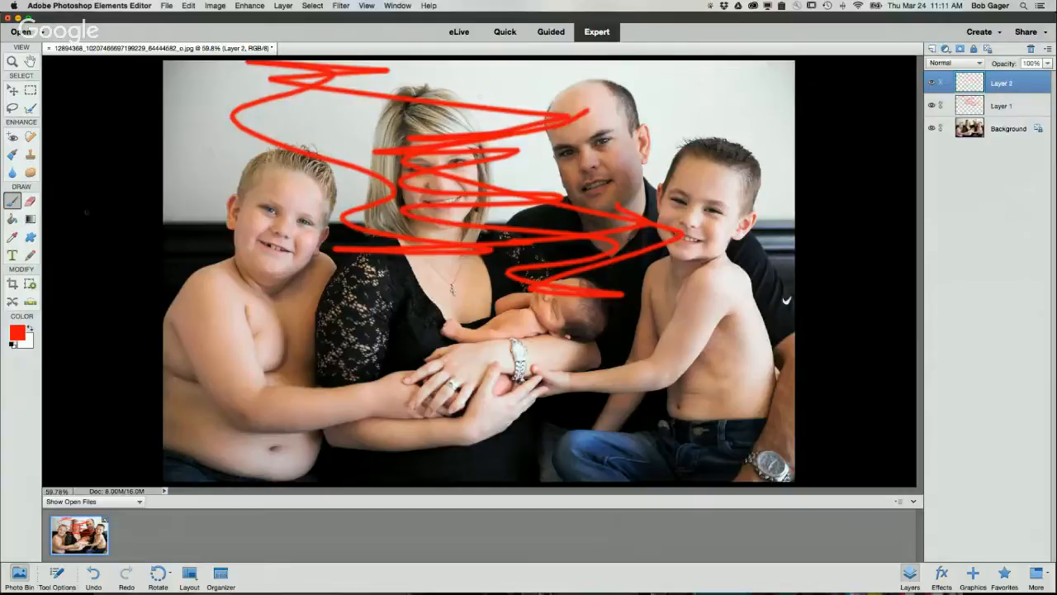
pyautogui.click(20, 334)
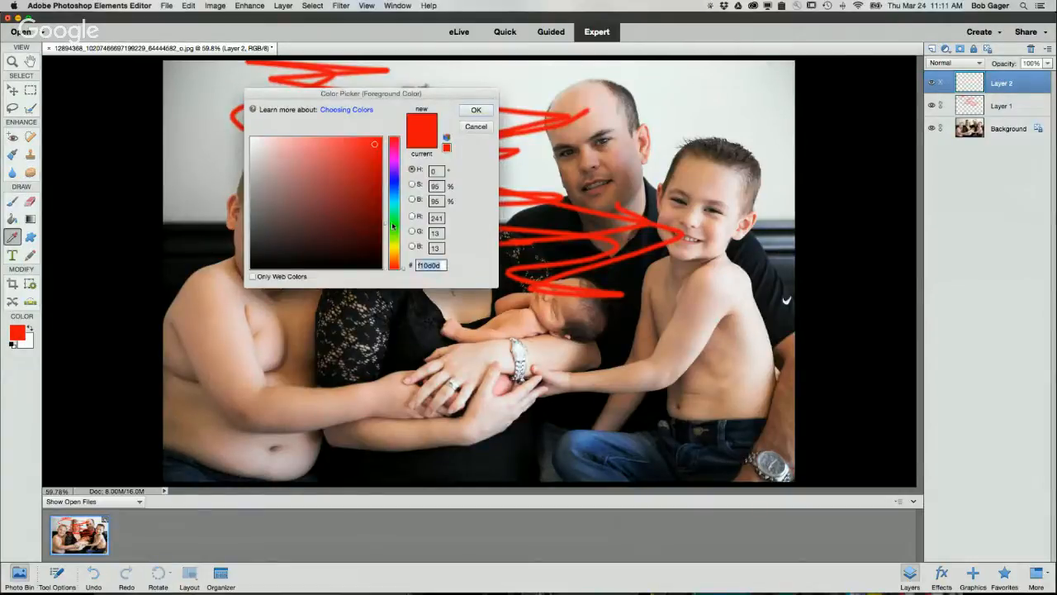
pyautogui.click(393, 223)
pyautogui.click(363, 145)
pyautogui.click(476, 111)
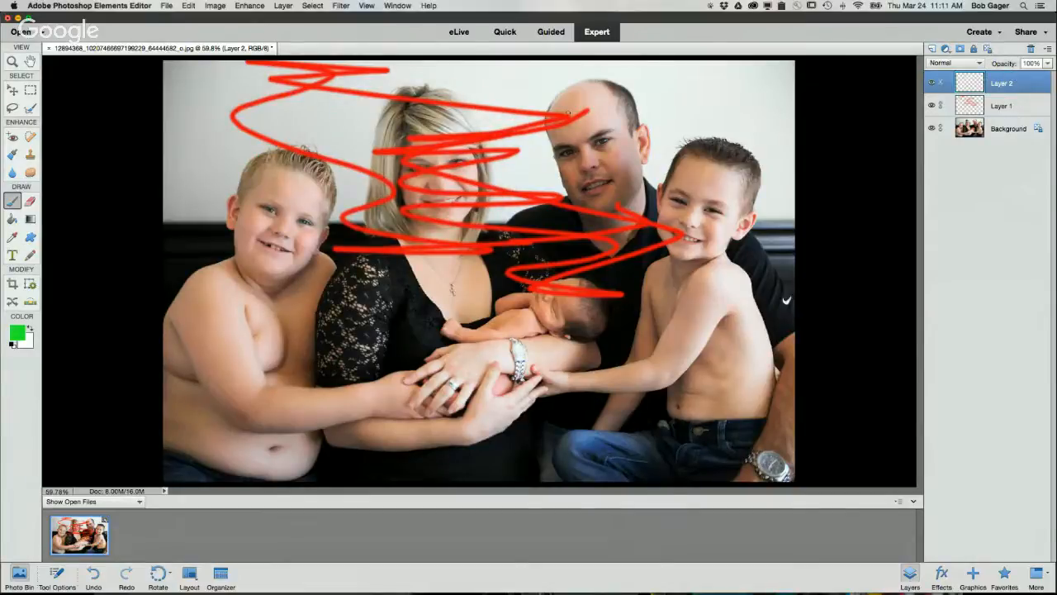
pyautogui.moveTo(505, 91)
pyautogui.mouseDown()
pyautogui.moveTo(517, 106)
pyautogui.moveTo(455, 129)
pyautogui.moveTo(526, 157)
pyautogui.moveTo(493, 216)
pyautogui.moveTo(455, 248)
pyautogui.moveTo(512, 283)
pyautogui.moveTo(429, 136)
pyautogui.moveTo(520, 148)
pyautogui.moveTo(457, 201)
pyautogui.mouseUp()
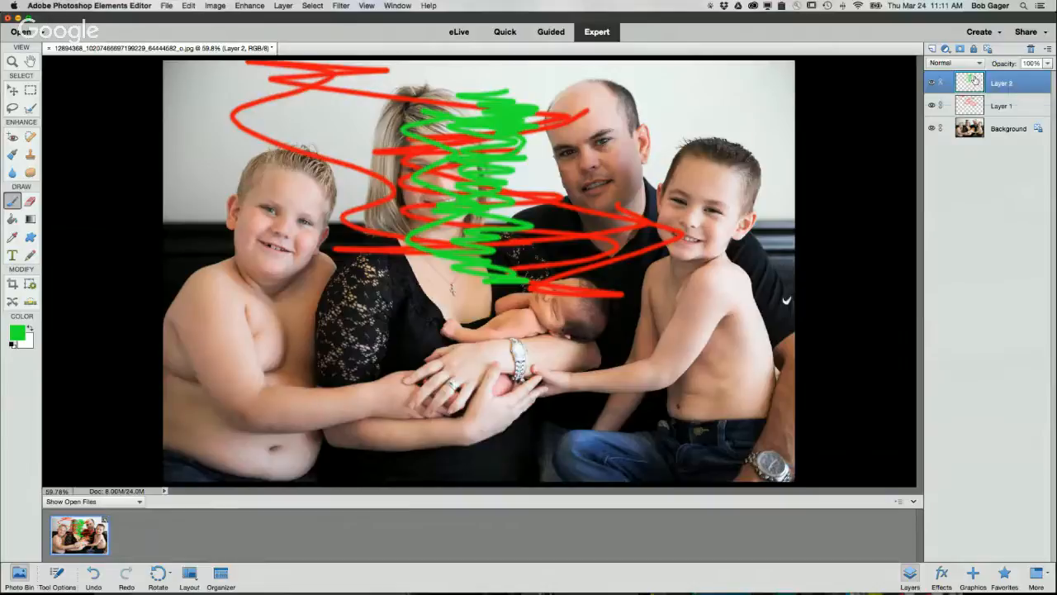
# Move the green scribble layer below the red one, and delete both scribble layers
pyautogui.moveTo(974, 78); pyautogui.dragTo(977, 116)
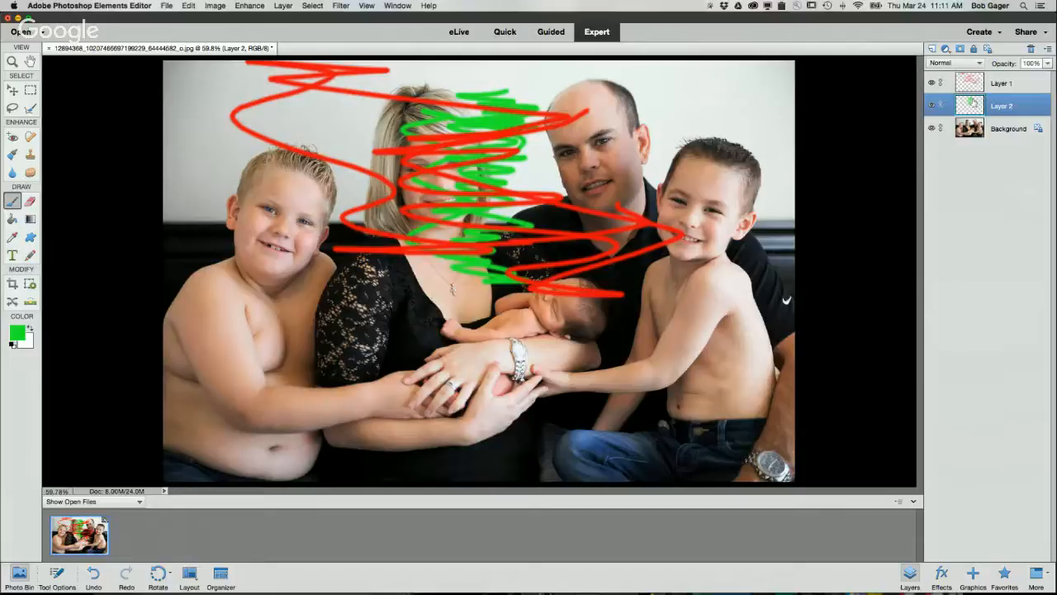
pyautogui.moveTo(972, 107); pyautogui.dragTo(1034, 49)
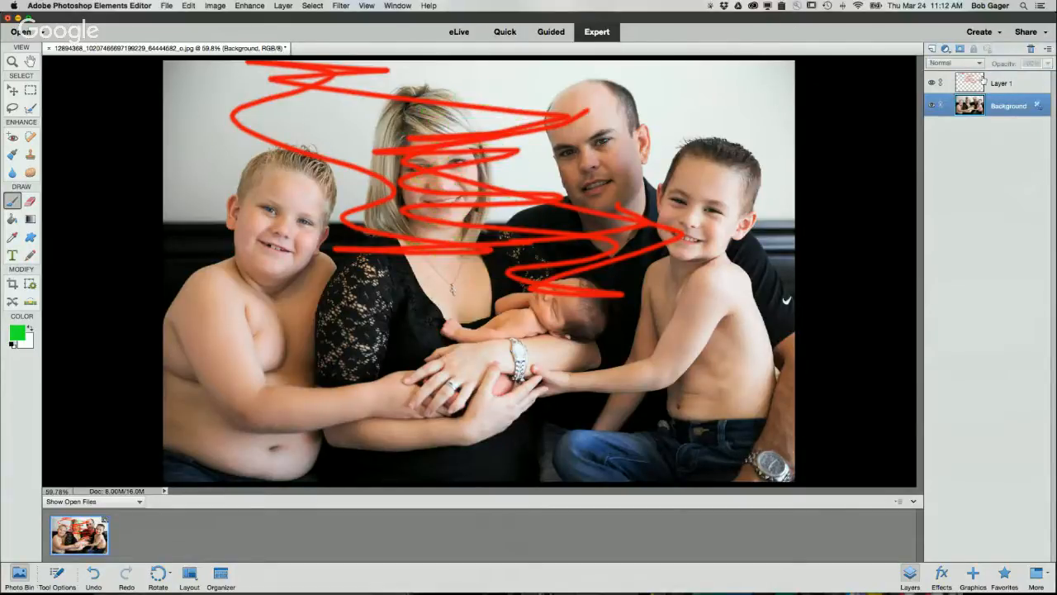
pyautogui.moveTo(970, 82); pyautogui.dragTo(1033, 48)
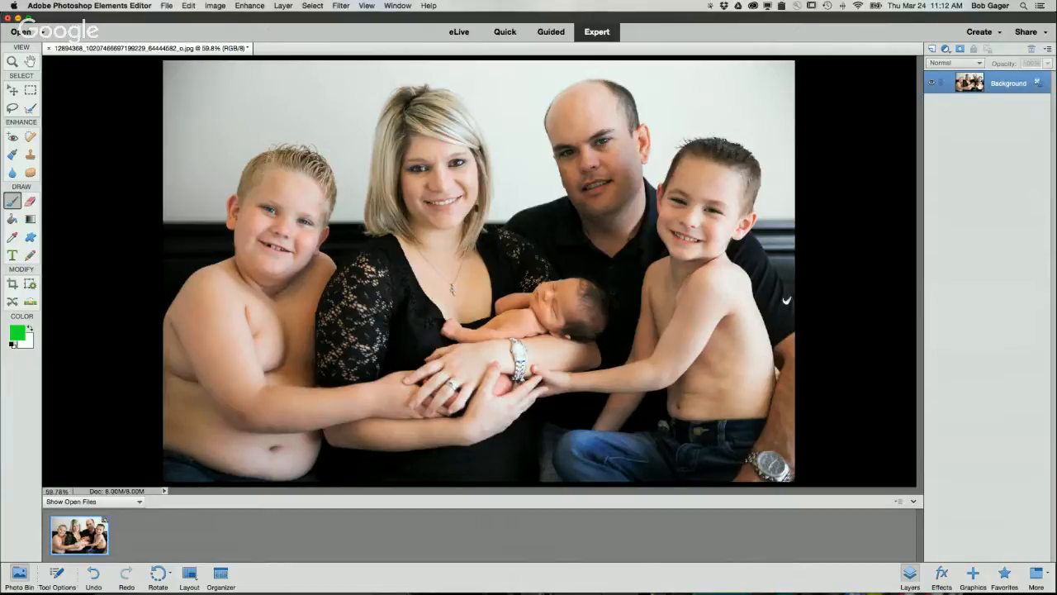
# Convert the Background into a regular layer, accepting the name Layer 0, Normal mode and 100% opacity
pyautogui.doubleClick(974, 83)
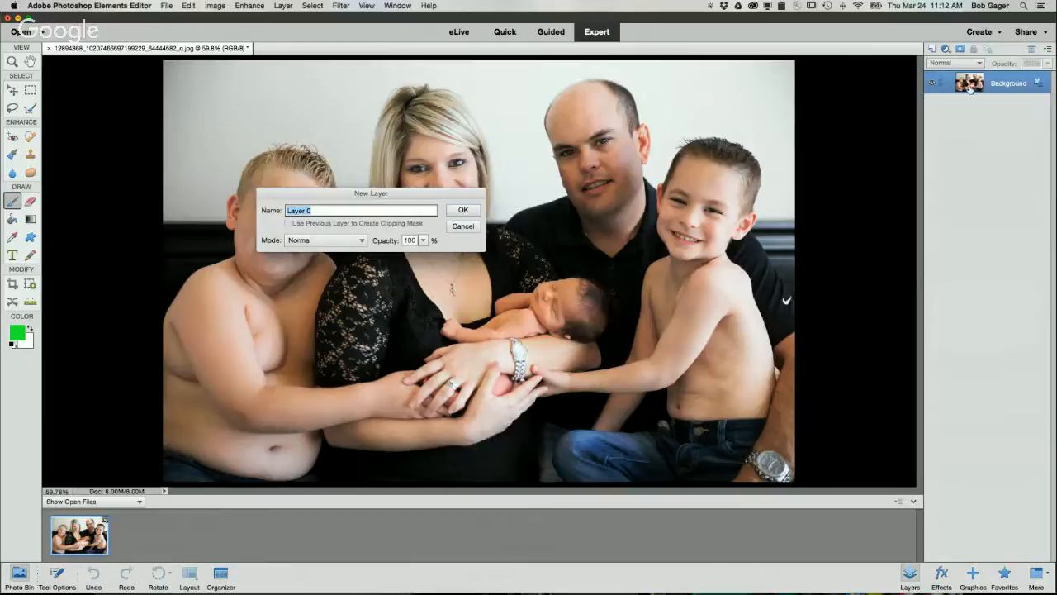
pyautogui.moveTo(403, 193); pyautogui.dragTo(582, 96)
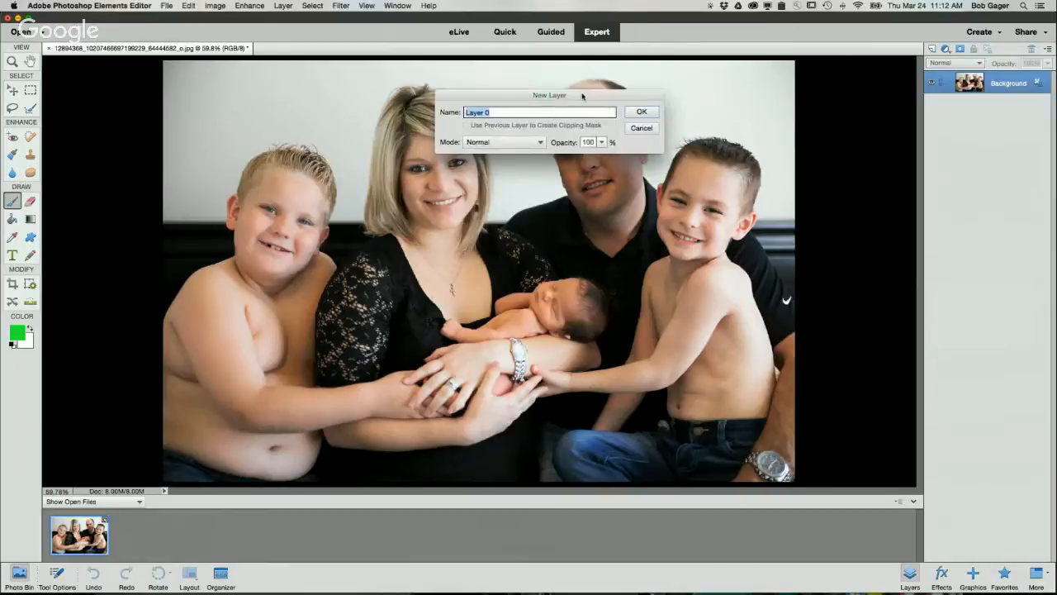
pyautogui.click(650, 113)
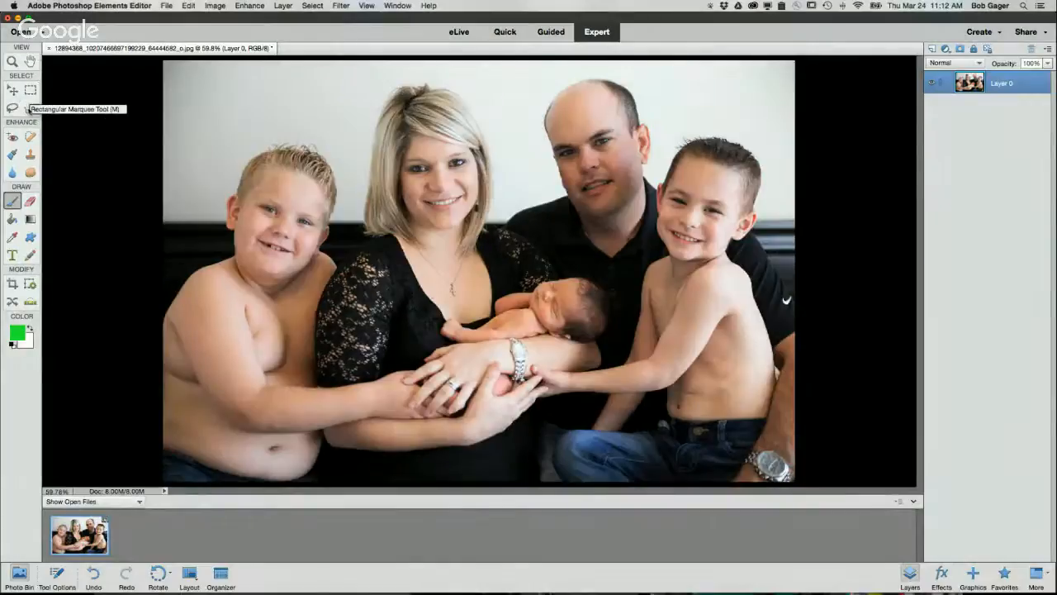
# Show the selection brush options, go through the selection tool variants, and choose the Quick Selection tool
pyautogui.click(31, 109)
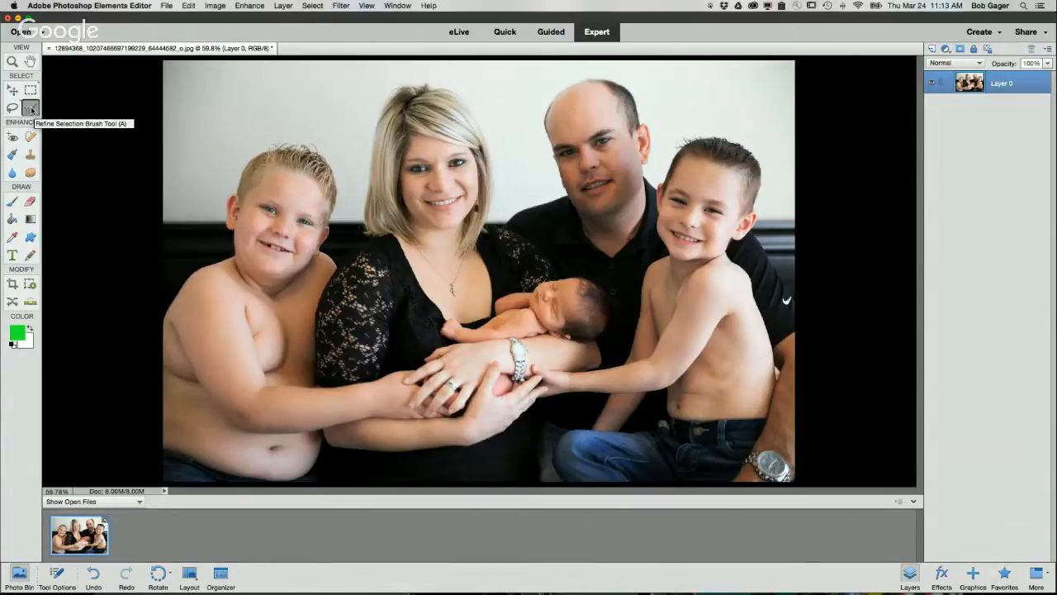
pyautogui.click(34, 110)
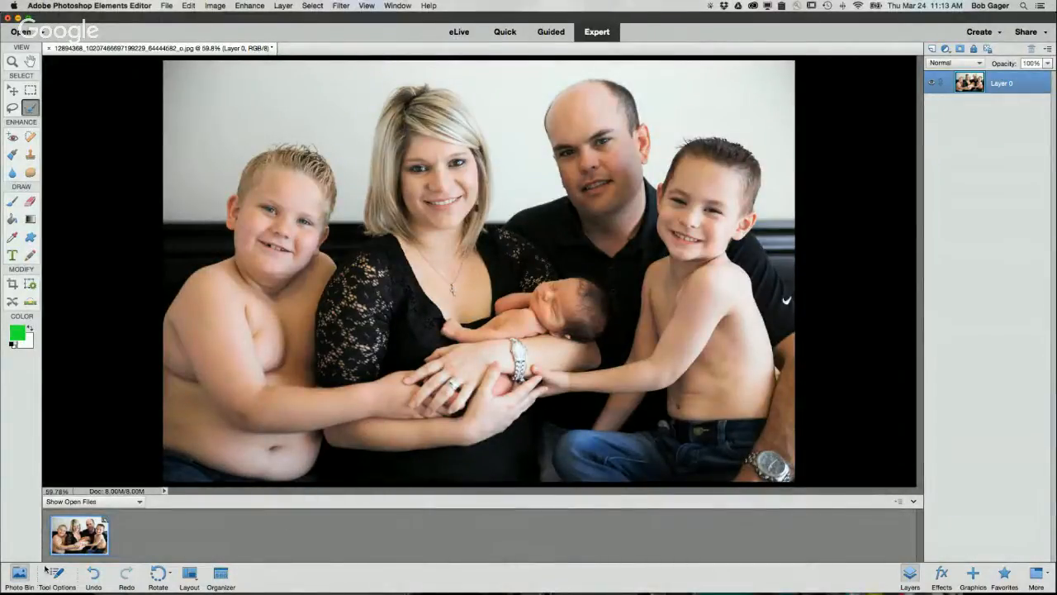
pyautogui.click(59, 577)
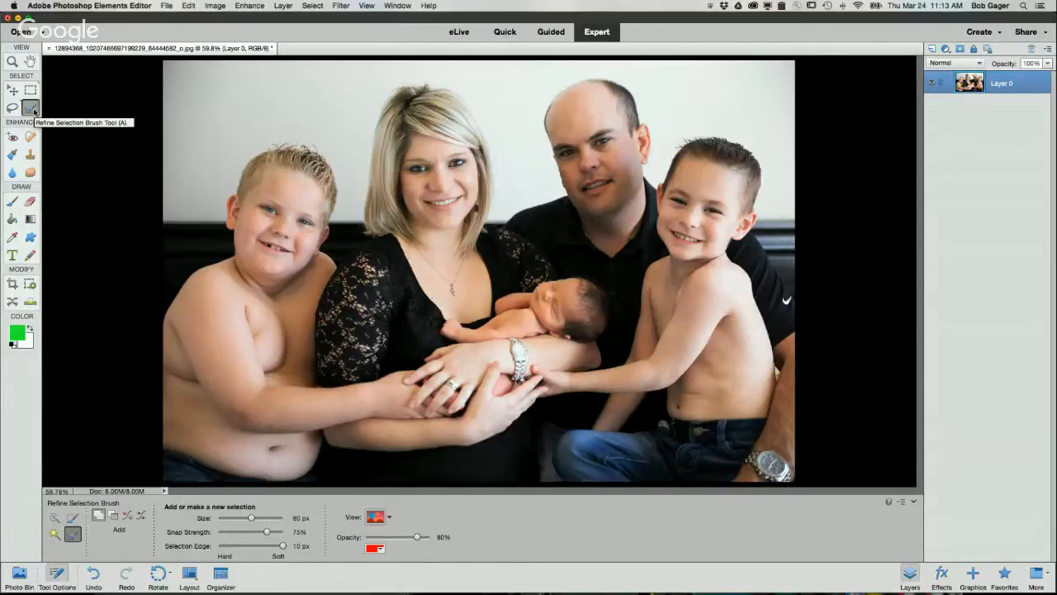
pyautogui.click(54, 519)
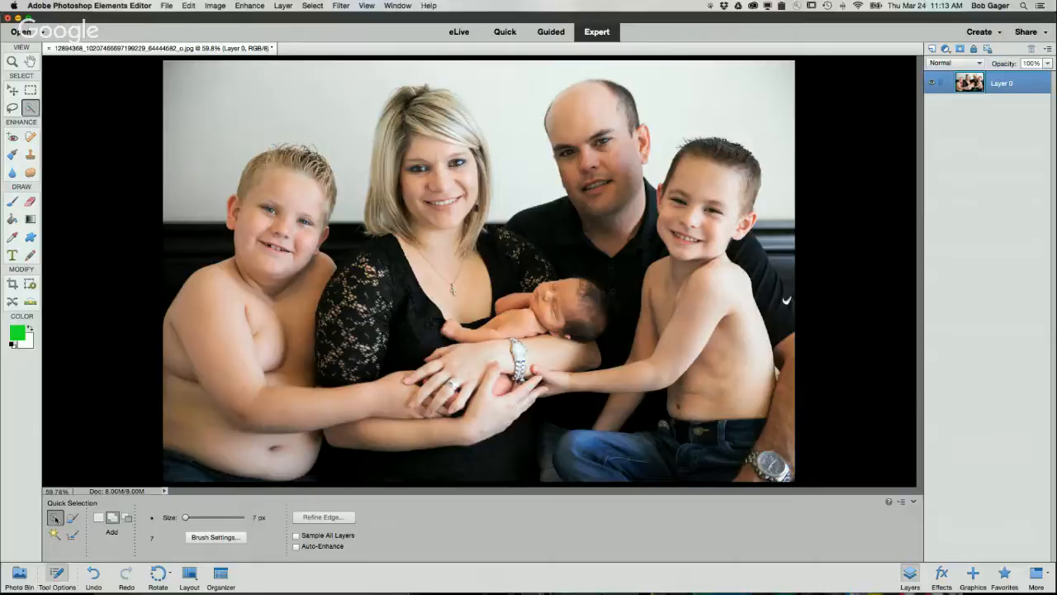
pyautogui.click(73, 518)
pyautogui.click(55, 535)
pyautogui.click(72, 535)
pyautogui.click(73, 517)
pyautogui.click(53, 518)
# Try several larger and smaller Quick Selection brush sizes, and settle on 45 px
pyautogui.moveTo(186, 517); pyautogui.dragTo(211, 517)
pyautogui.moveTo(209, 518); pyautogui.dragTo(197, 521)
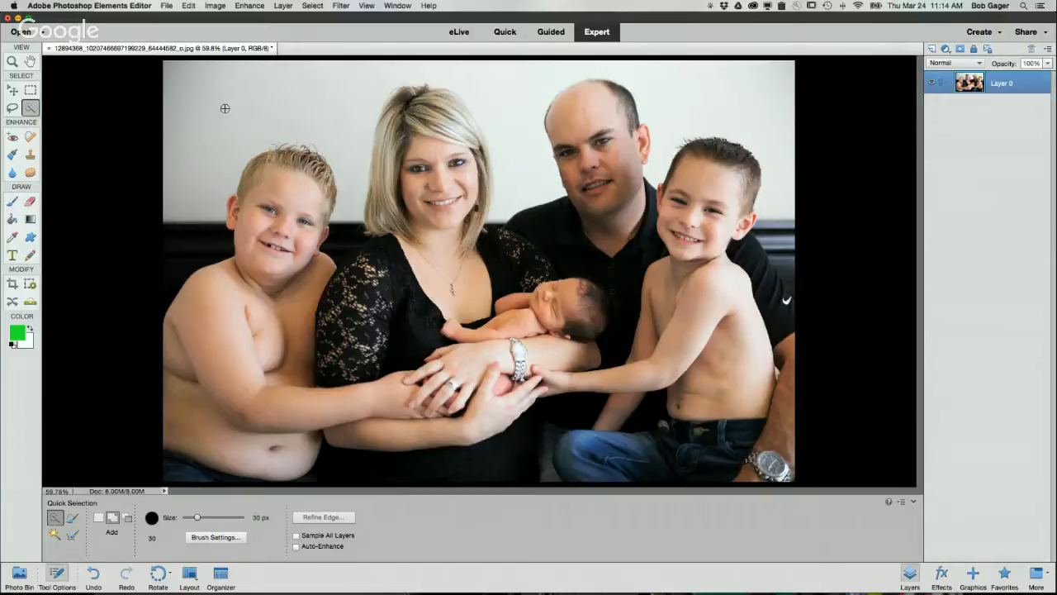
pyautogui.press('[')
pyautogui.press('[')
pyautogui.press('[')
pyautogui.press('[')
pyautogui.press(']')
pyautogui.press(']')
pyautogui.press(']')
pyautogui.press(']')
pyautogui.press(']')
pyautogui.press(']')
pyautogui.press(']')
pyautogui.press(']')
pyautogui.press(']')
pyautogui.press(']')
pyautogui.press(']')
pyautogui.press(']')
pyautogui.press(']')
pyautogui.press(']')
pyautogui.press(']')
pyautogui.press(']')
pyautogui.press(']')
pyautogui.press(']')
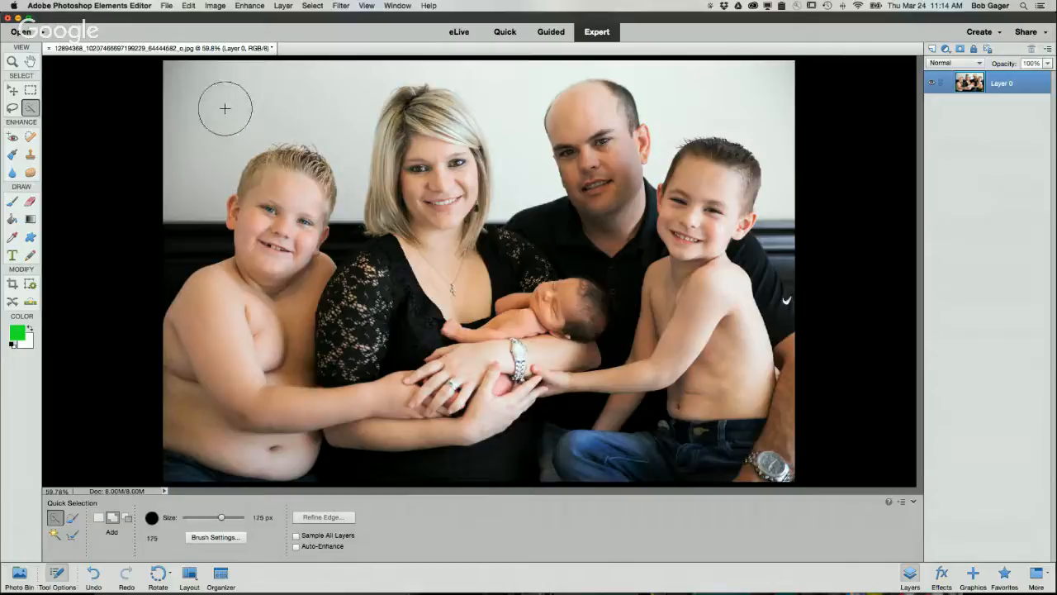
pyautogui.press('[')
pyautogui.press('[')
pyautogui.press('[')
pyautogui.press('[')
pyautogui.press('[')
pyautogui.press('[')
pyautogui.press('[')
pyautogui.press('[')
pyautogui.press(']')
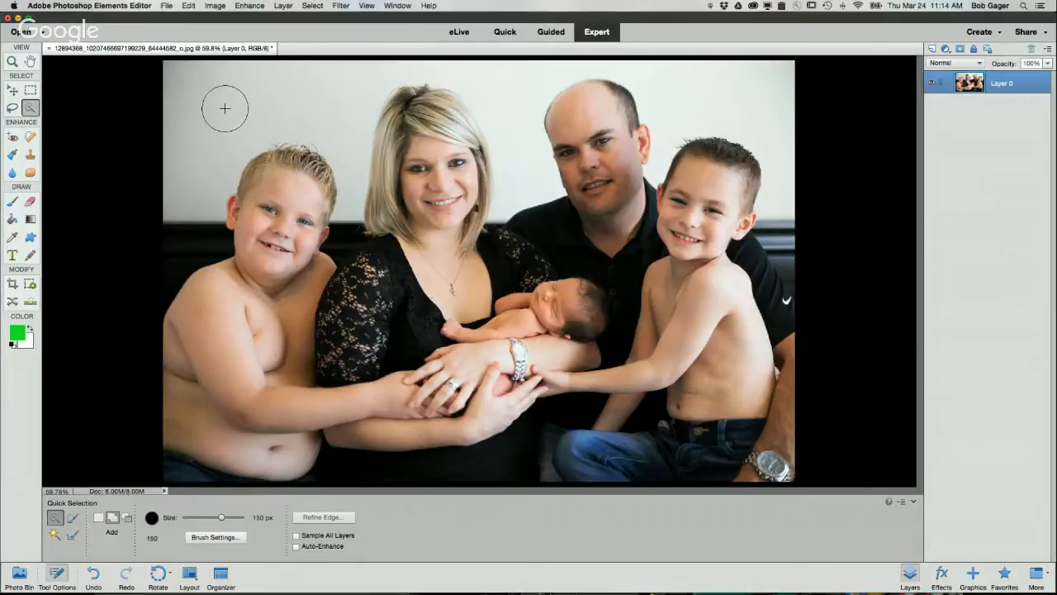
pyautogui.press('[')
pyautogui.press('[')
pyautogui.press('[')
pyautogui.press('[')
pyautogui.press('[')
pyautogui.press('[')
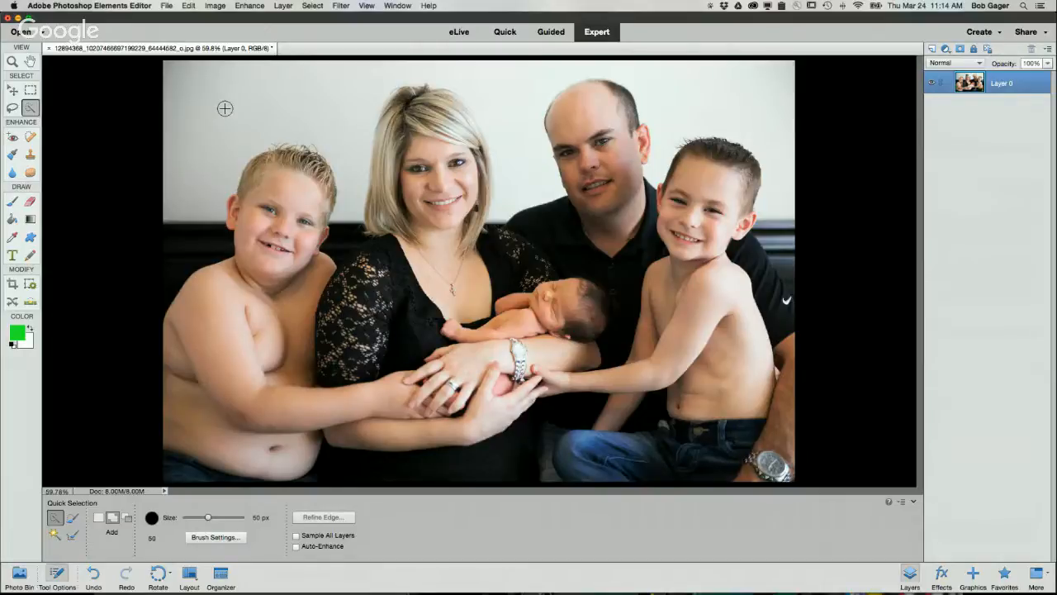
pyautogui.press('[')
# Select the light wall behind the family across the full width of the photo with the Quick Selection tool
pyautogui.moveTo(182, 83); pyautogui.dragTo(255, 99)
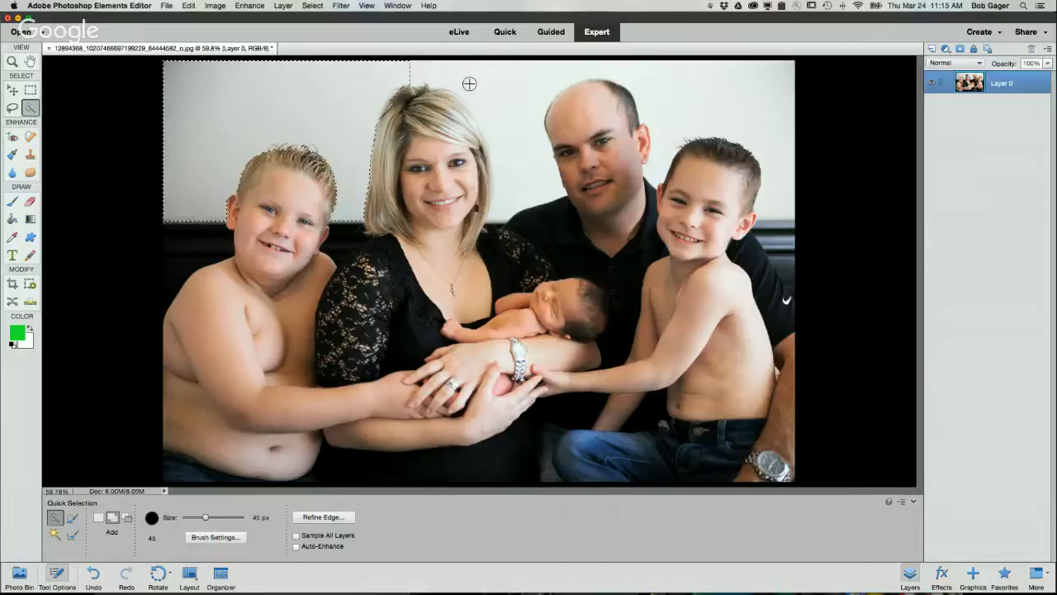
pyautogui.moveTo(439, 65); pyautogui.dragTo(479, 69)
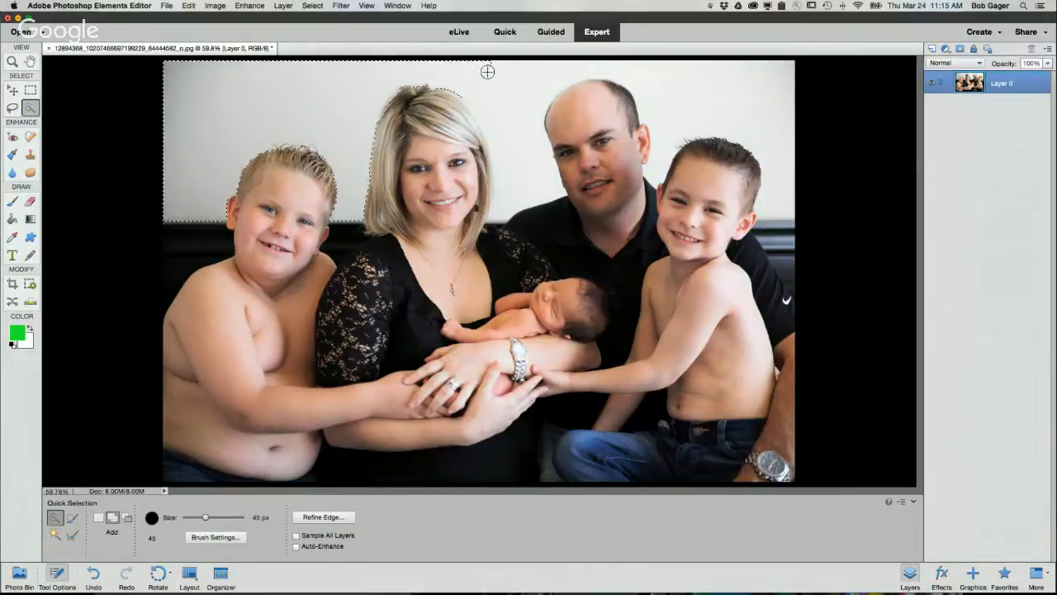
pyautogui.moveTo(486, 78); pyautogui.dragTo(502, 101)
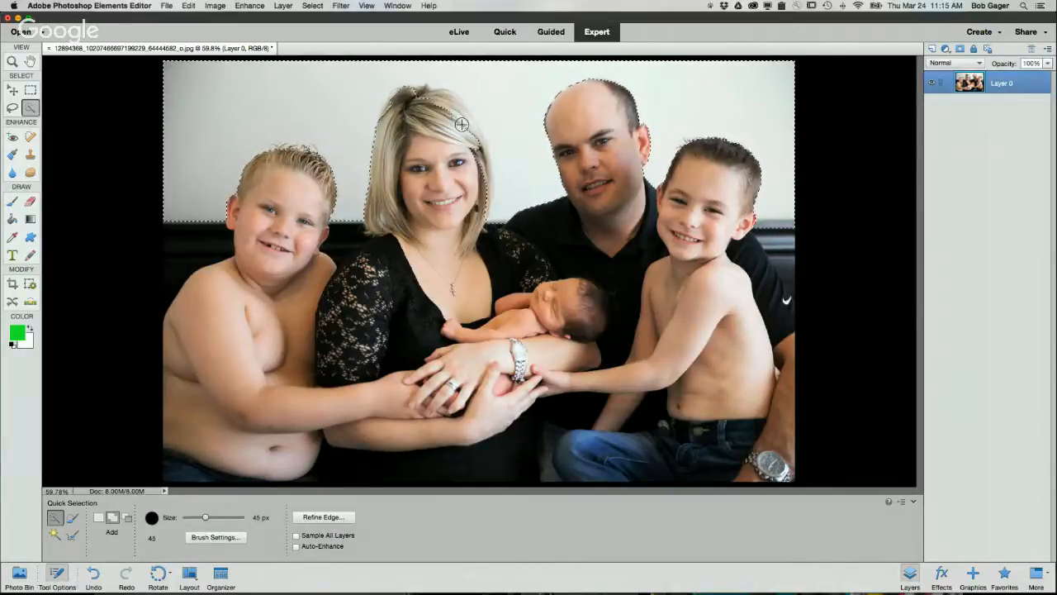
# Subtract the woman's blonde hair from the wall selection so that the selection edge follows her head
pyautogui.press('alt')
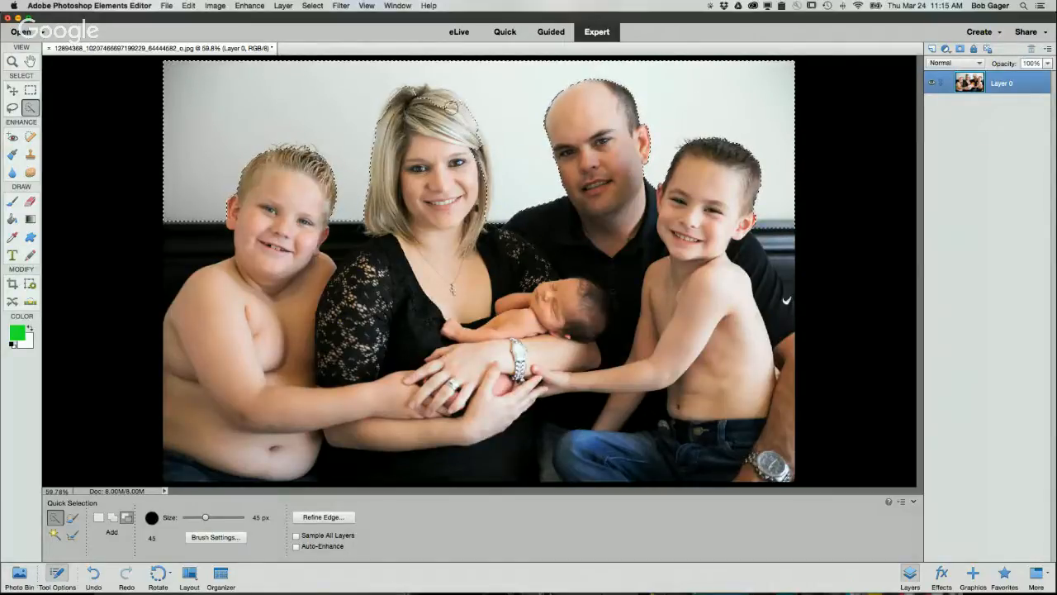
pyautogui.press('alt')
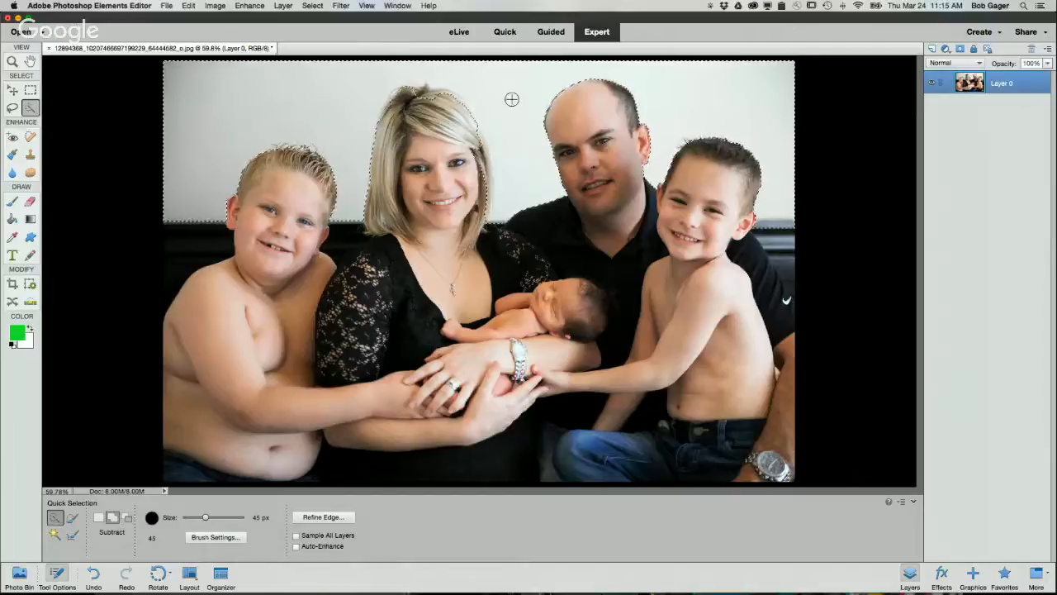
pyautogui.press('alt')
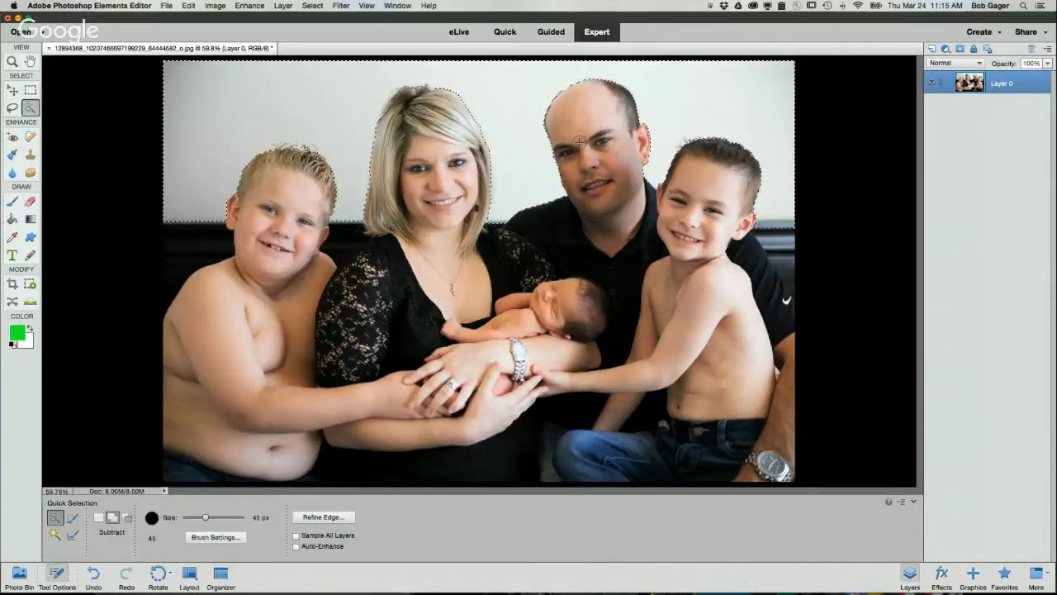
# View the photo at 100% around the blond boy and the woman to examine the selection edges
pyautogui.click(12, 62)
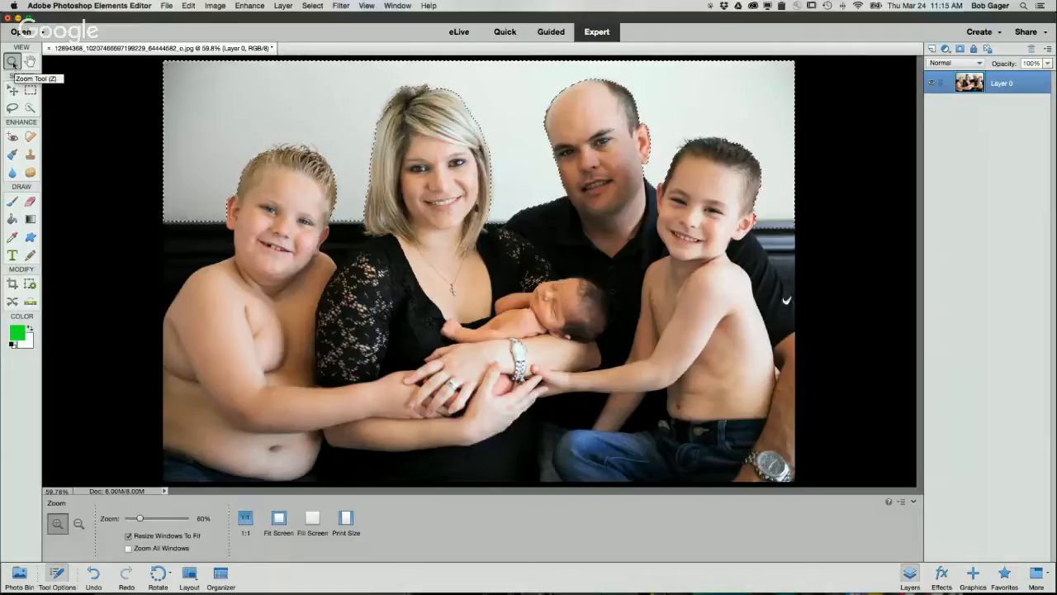
pyautogui.doubleClick(12, 61)
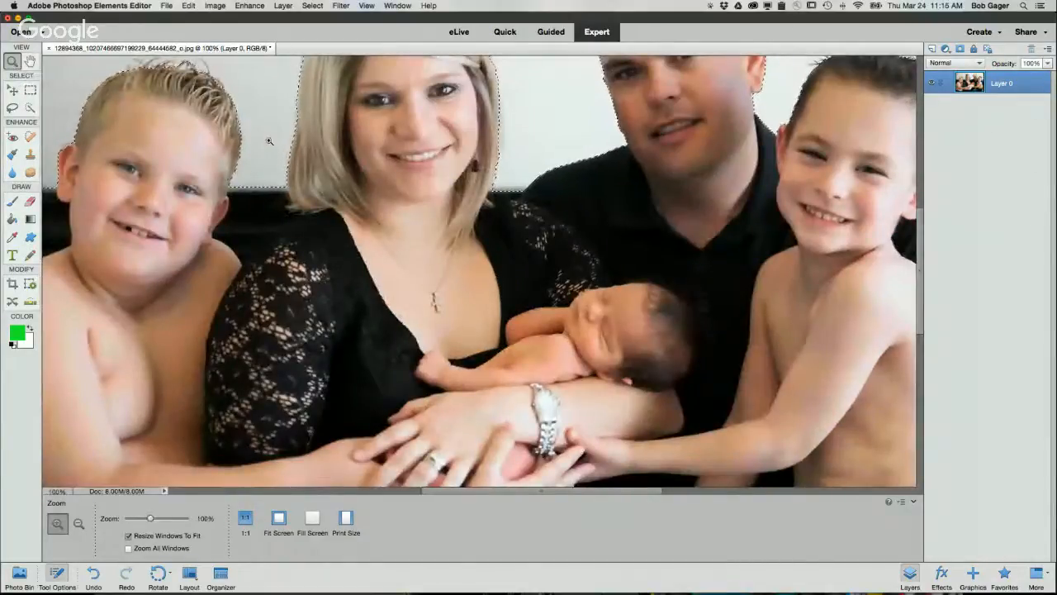
pyautogui.hscroll(-5, 255, 123)
pyautogui.scroll(3, 255, 123)
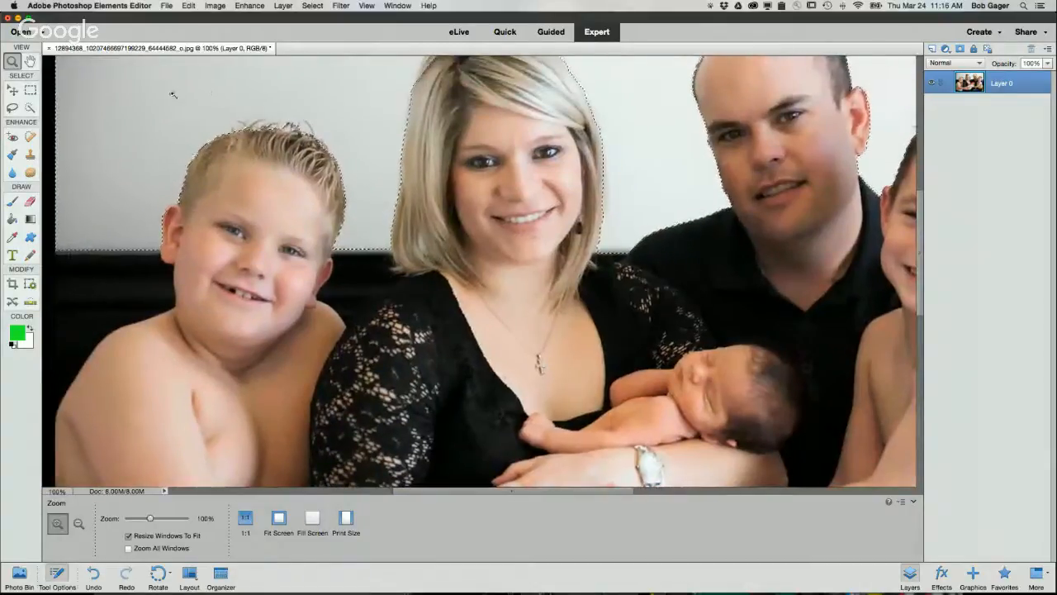
pyautogui.moveTo(188, 86); pyautogui.dragTo(224, 103)
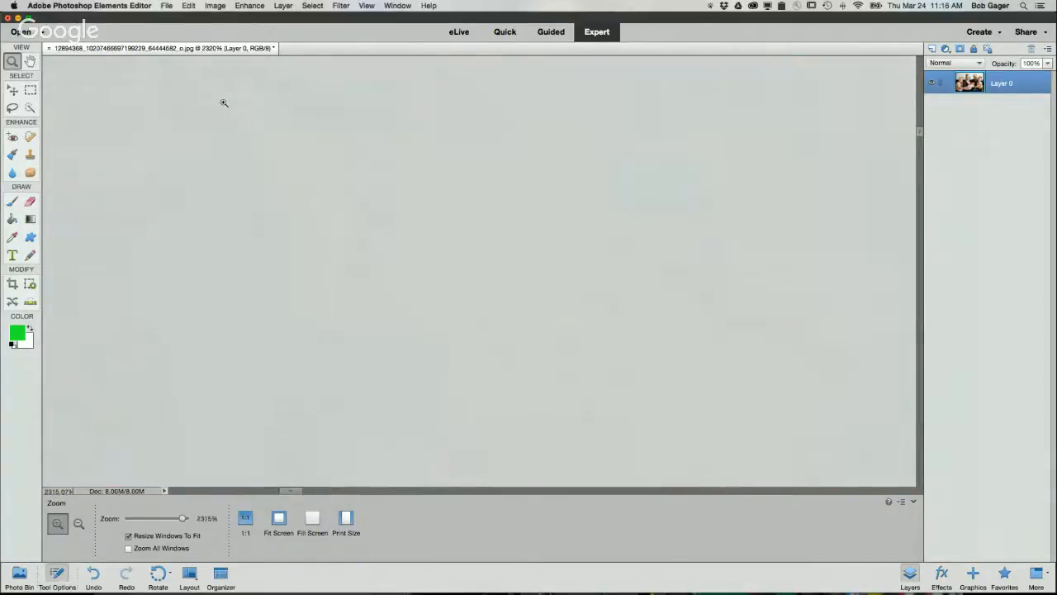
pyautogui.doubleClick(12, 62)
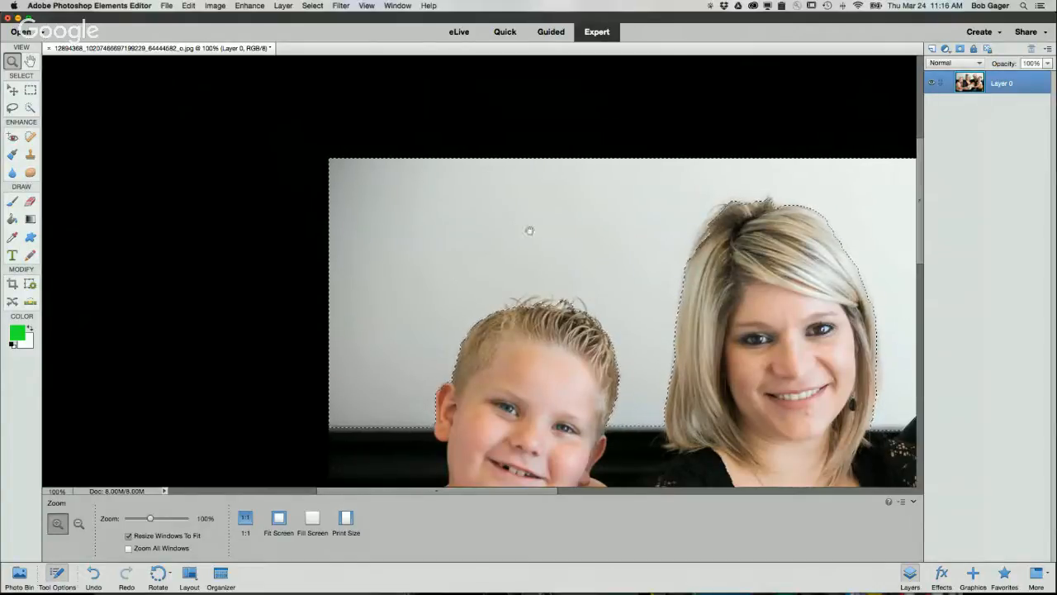
pyautogui.hscroll(10, 538, 228)
pyautogui.scroll(-2, 538, 229)
pyautogui.hscroll(-5, 369, 163)
pyautogui.scroll(-1, 368, 163)
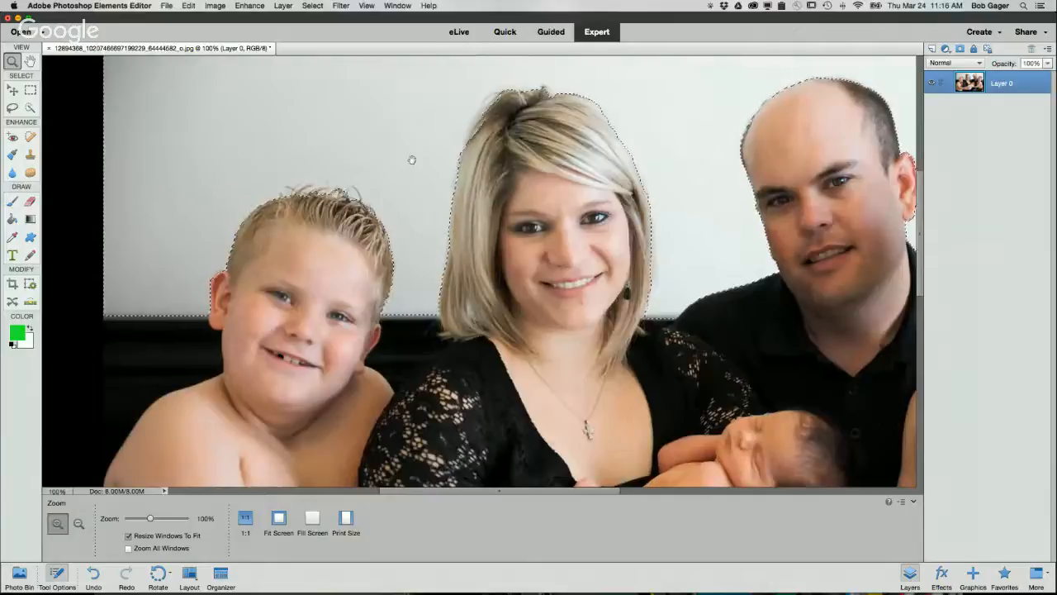
# With a 10 px Quick Selection brush, subtract the blond boy's ear from the selection and add the dark sofa beside him
pyautogui.click(30, 107)
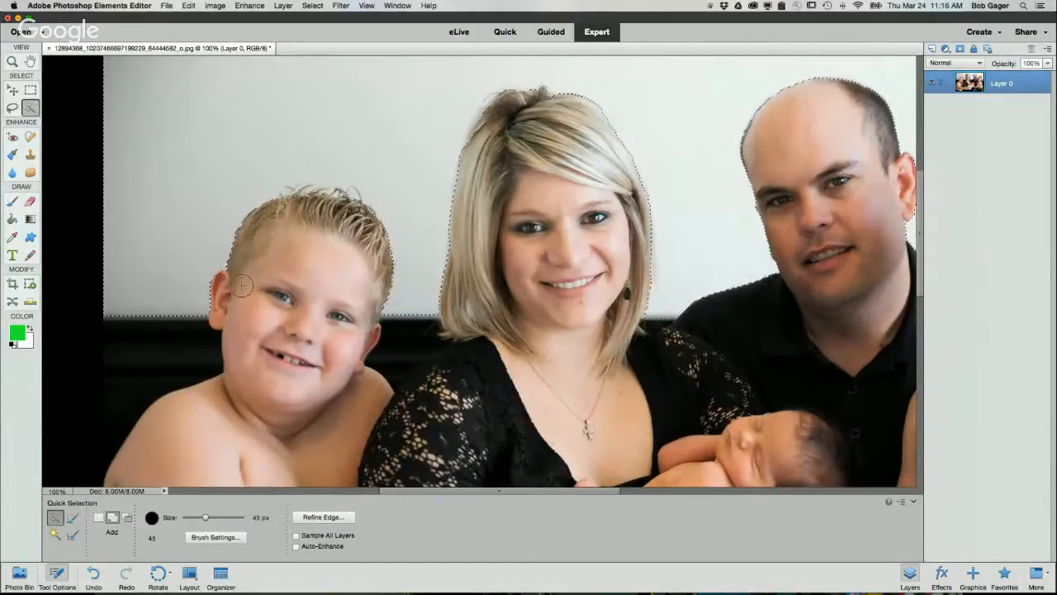
pyautogui.press('[')
pyautogui.press('[')
pyautogui.press('[')
pyautogui.press('[')
pyautogui.press('[')
pyautogui.press('[')
pyautogui.press('[')
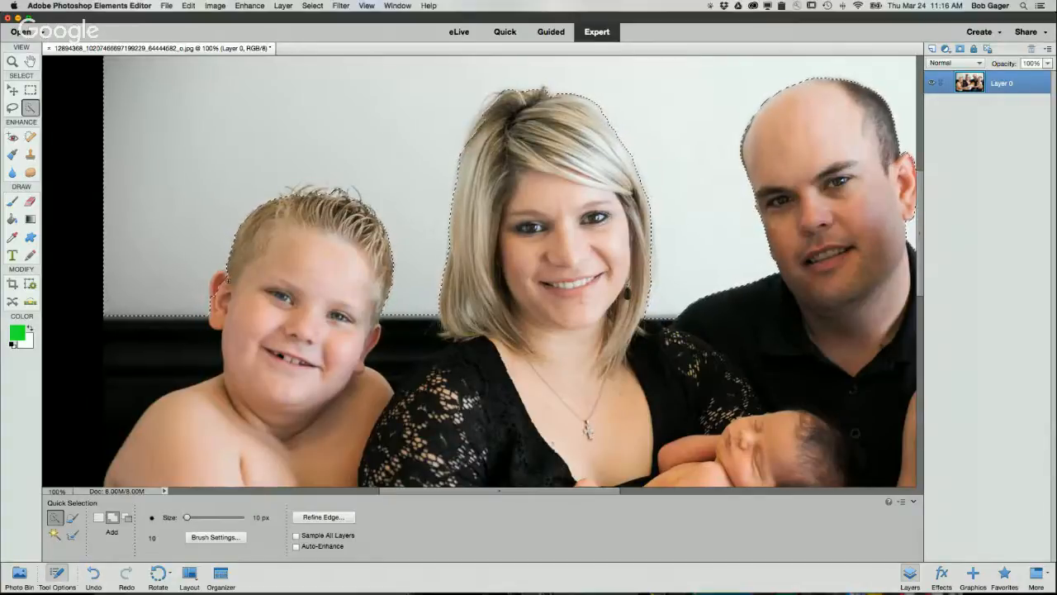
pyautogui.press('alt')
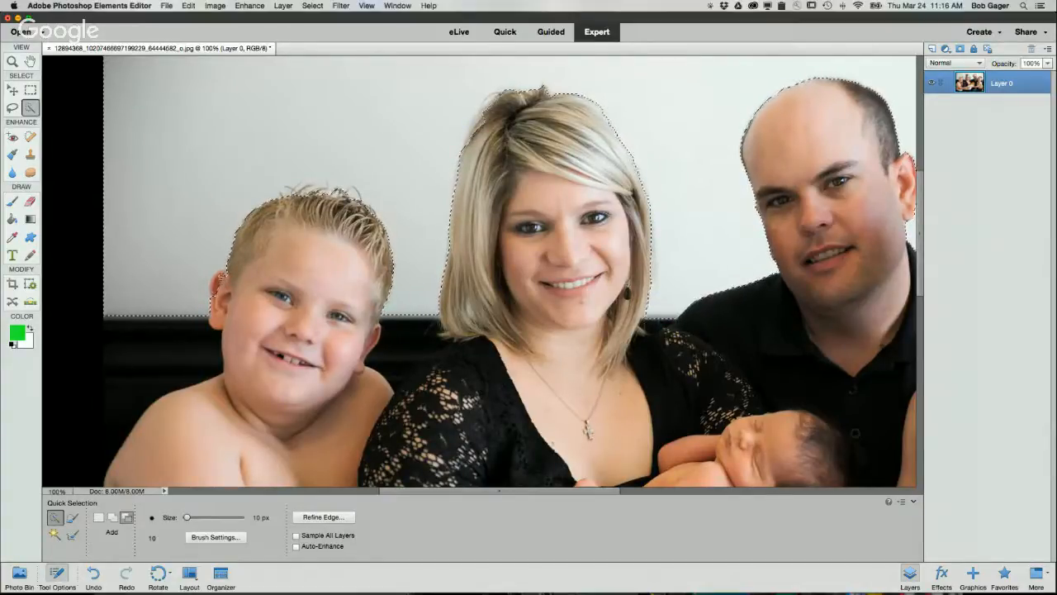
pyautogui.keyDown('alt'); pyautogui.click(217, 288); pyautogui.keyUp('alt')
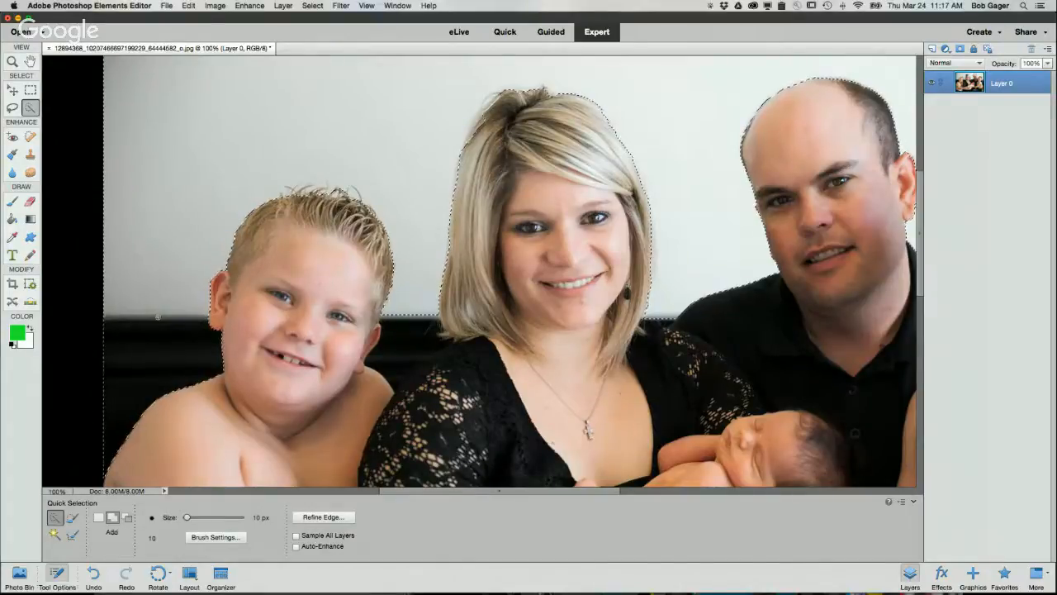
# Add the dark sofa back between the blond boy and the woman to the selection
pyautogui.scroll(-3, 158, 316)
pyautogui.scroll(-2, 158, 317)
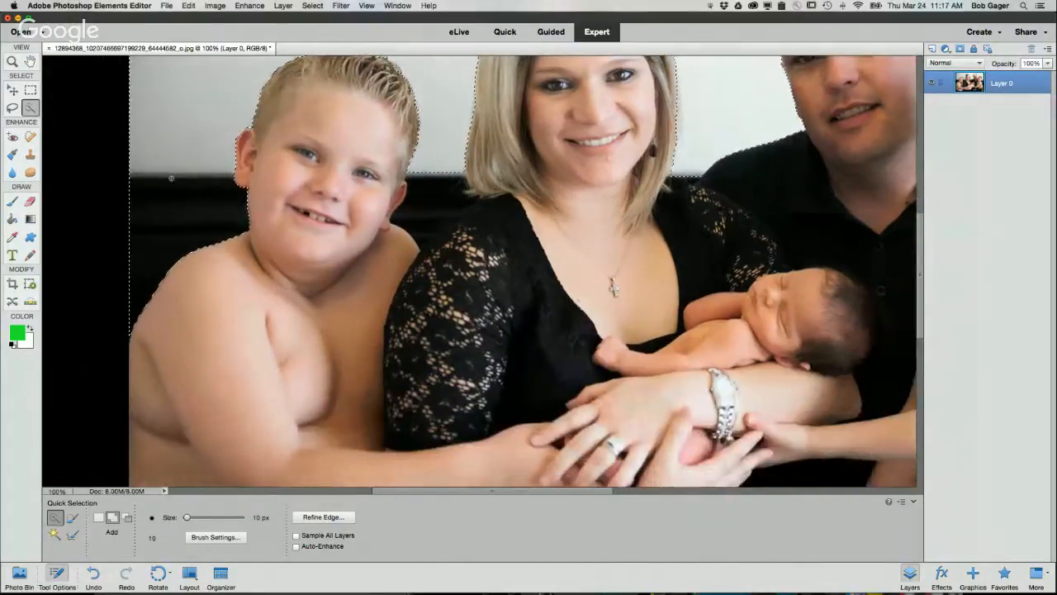
pyautogui.scroll(3, 158, 316)
pyautogui.scroll(1, 214, 245)
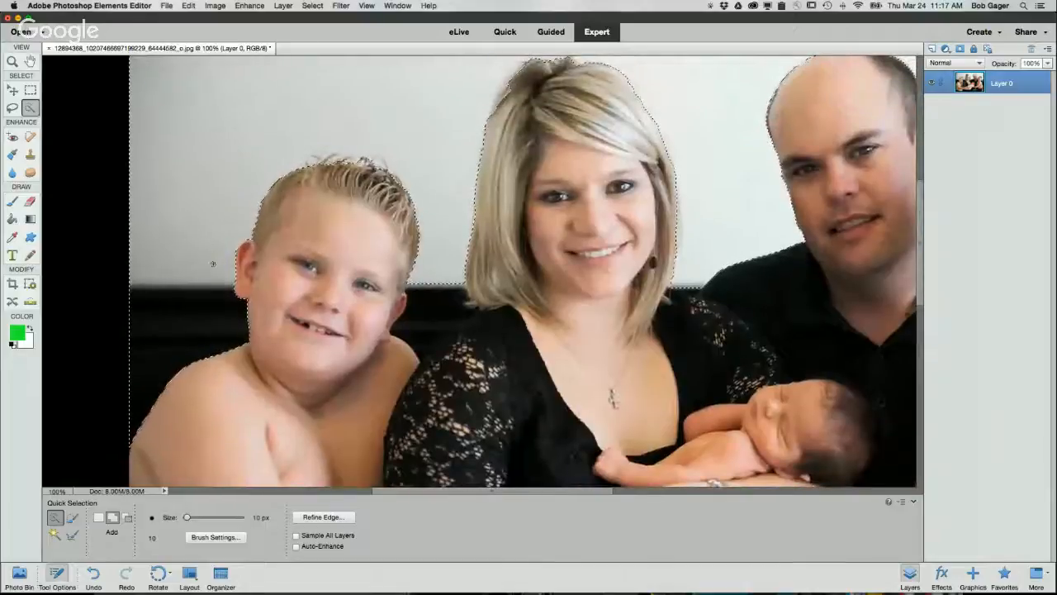
pyautogui.hscroll(3, 215, 265)
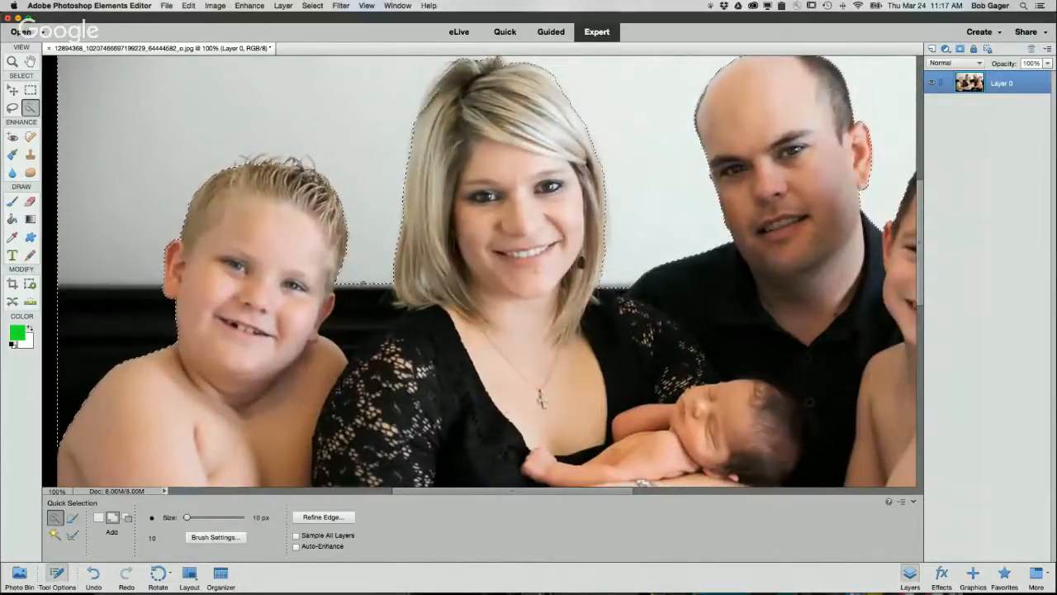
pyautogui.moveTo(364, 291)
pyautogui.mouseDown()
pyautogui.moveTo(375, 385)
pyautogui.moveTo(359, 317)
pyautogui.moveTo(398, 331)
pyautogui.mouseUp()
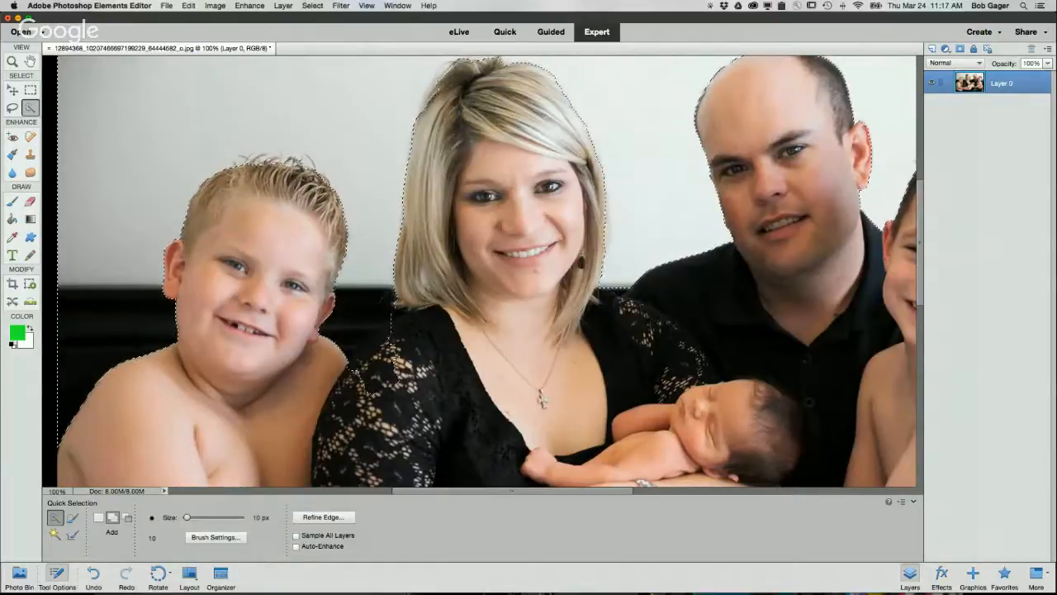
# Subtract the woman's lace shoulder from the selection, keeping the sofa beside the boy's shoulder selected
pyautogui.press('alt')
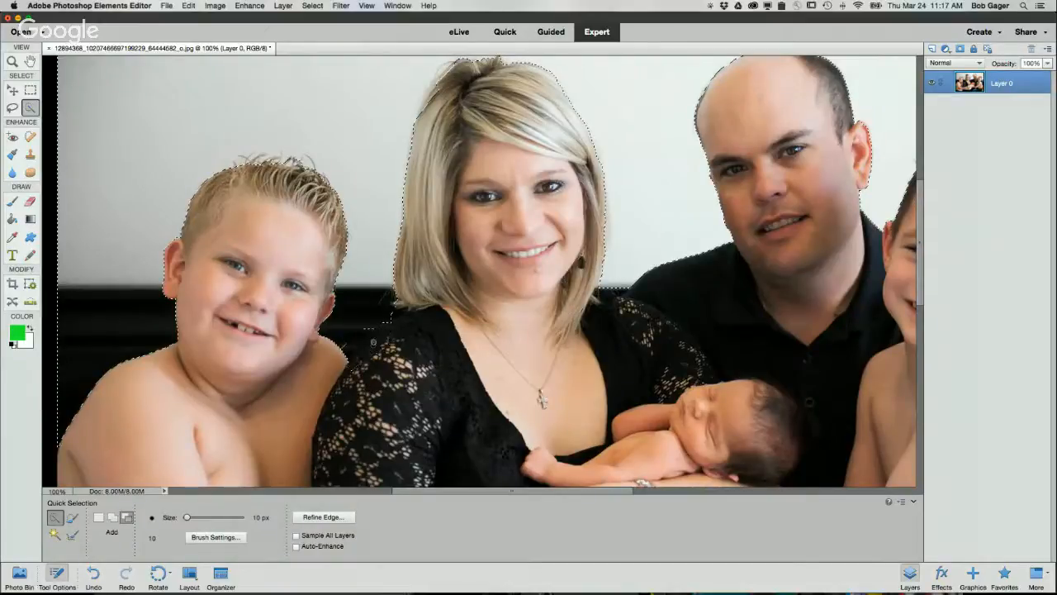
pyautogui.keyDown('alt'); pyautogui.click(361, 366); pyautogui.keyUp('alt')
pyautogui.click(350, 352)
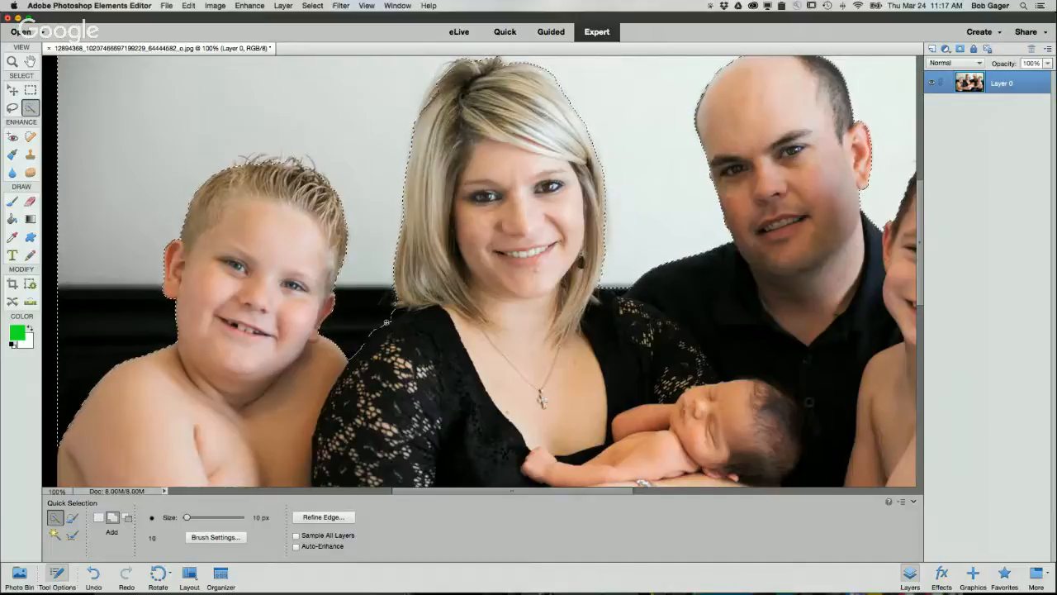
pyautogui.keyDown('alt'); pyautogui.click(362, 360); pyautogui.keyUp('alt')
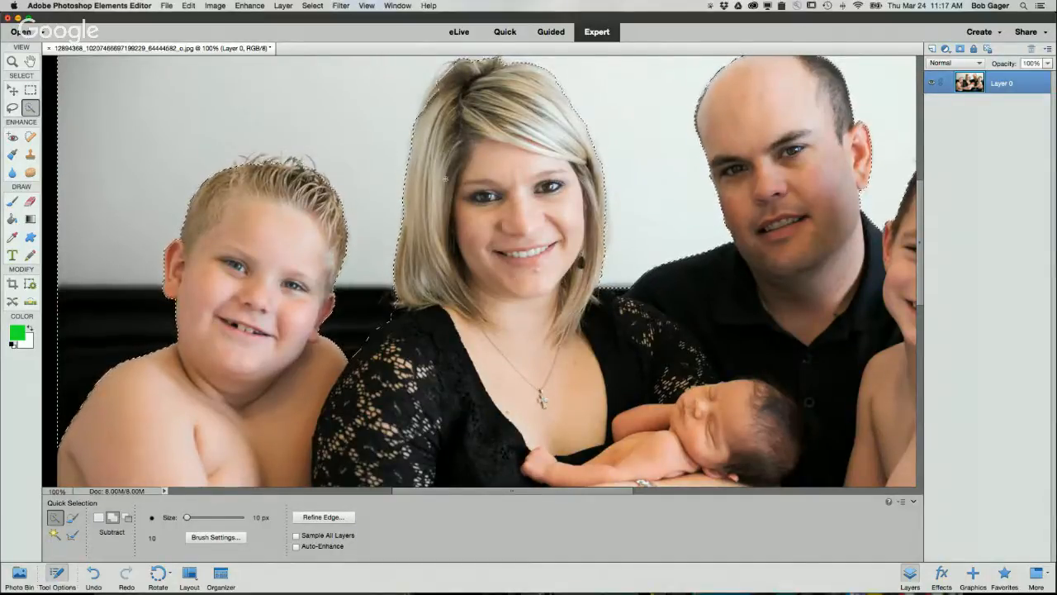
# Subtract the upper part of the woman's hair from the selection
pyautogui.scroll(1, 445, 179)
pyautogui.hscroll(1, 445, 179)
pyautogui.scroll(3, 445, 179)
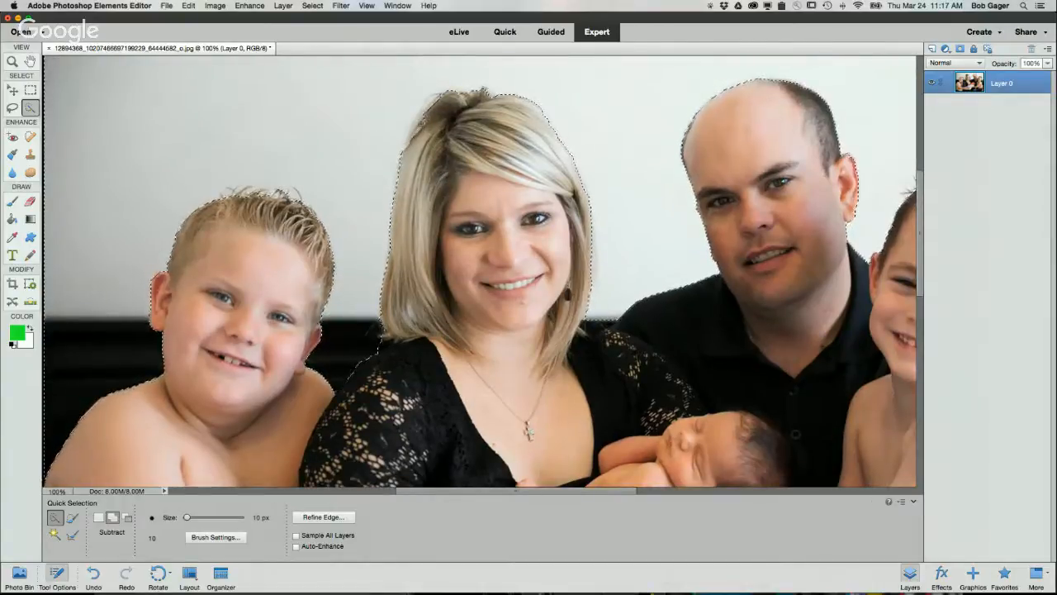
pyautogui.keyDown('alt'); pyautogui.click(432, 123); pyautogui.keyUp('alt')
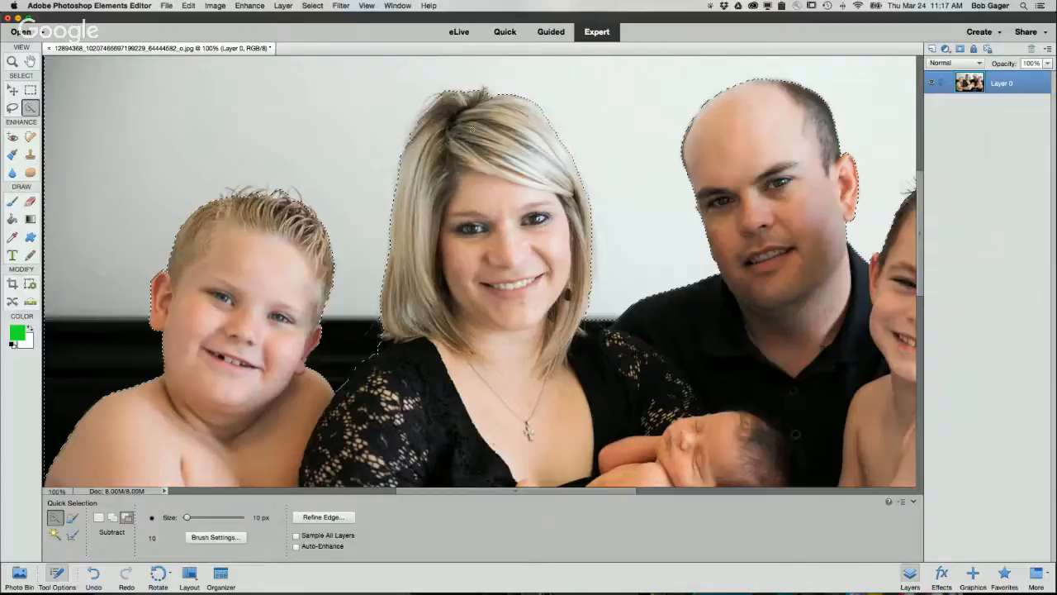
# Add the small strip of dark sofa between the woman's hair and the man's shoulder to the selection
pyautogui.hscroll(5, 480, 120)
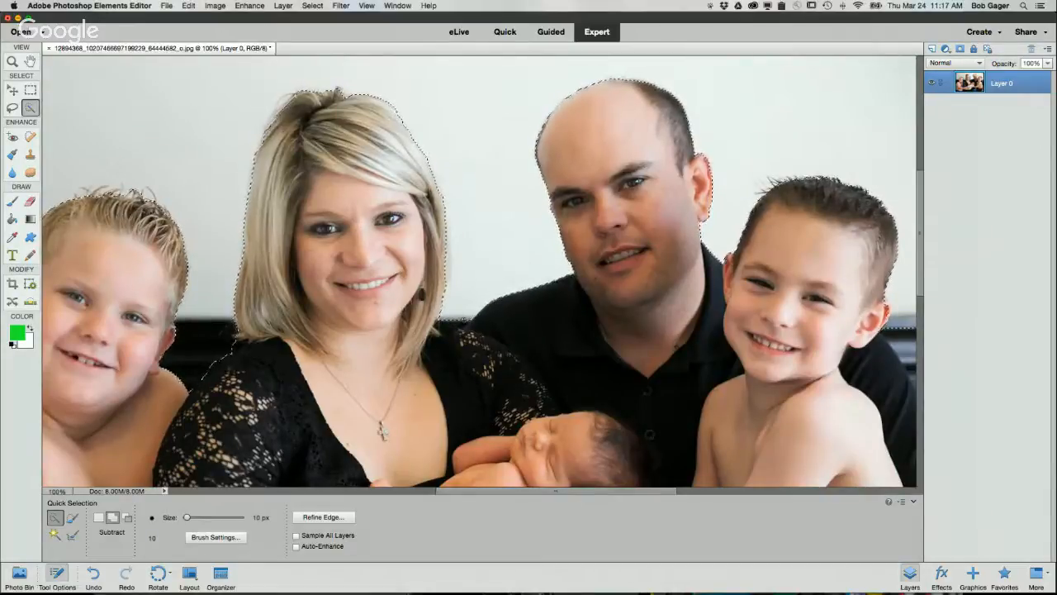
pyautogui.keyDown('alt'); pyautogui.click(451, 323); pyautogui.keyUp('alt')
pyautogui.moveTo(451, 323); pyautogui.dragTo(463, 324)
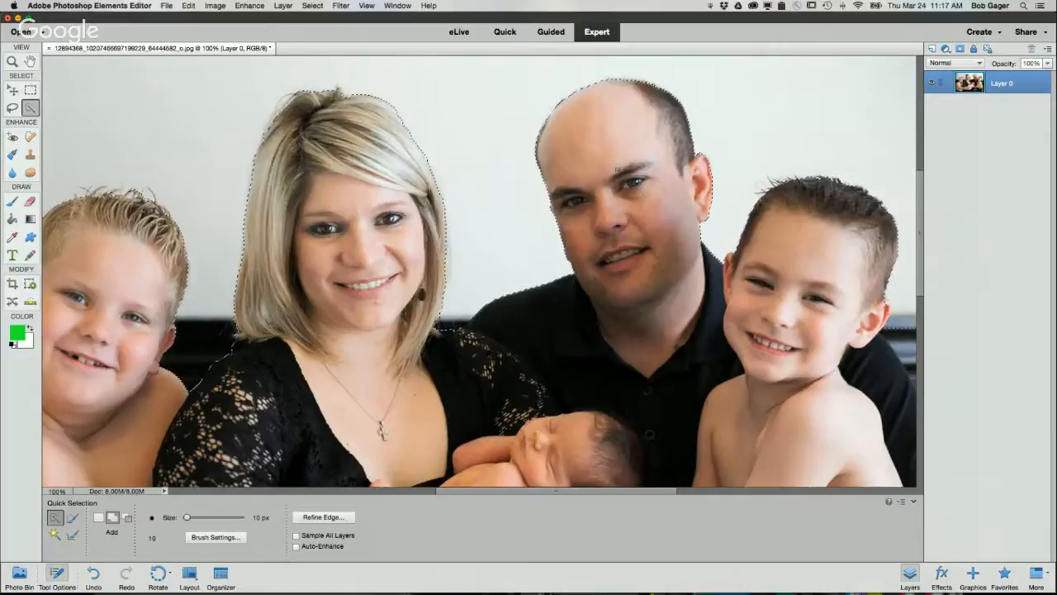
# Add the dark sofa beside the dark-haired boy to the selection and subtract the man's black sleeve from it
pyautogui.hscroll(3, 545, 108)
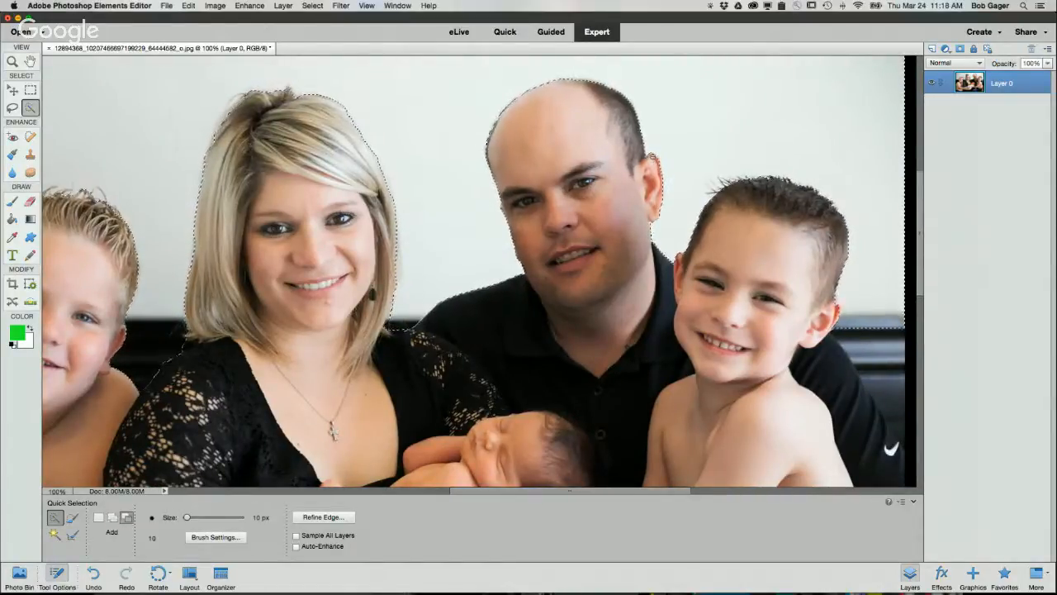
pyautogui.press('alt')
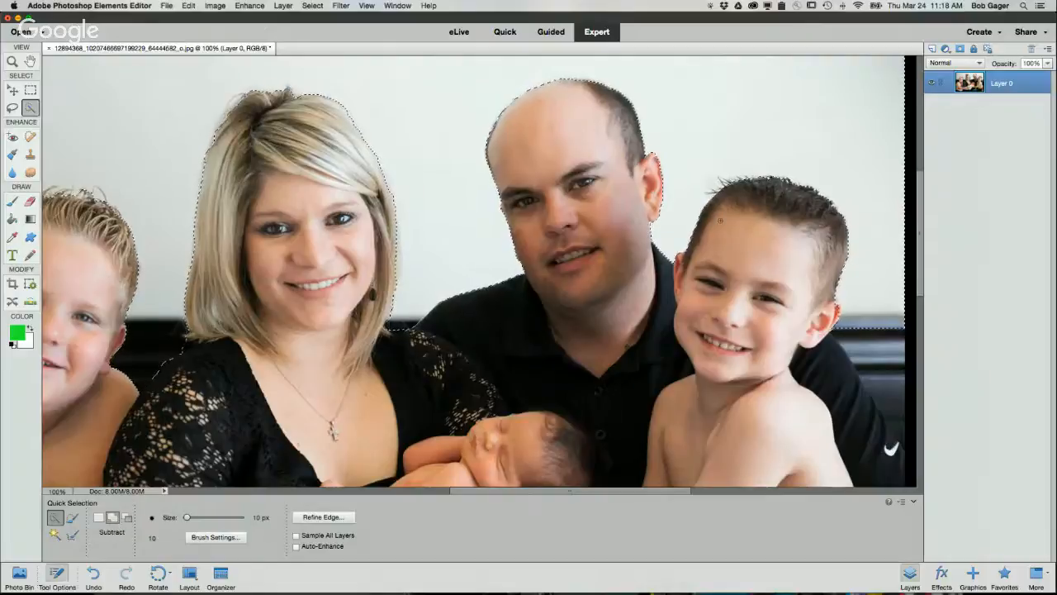
pyautogui.hscroll(5, 658, 202)
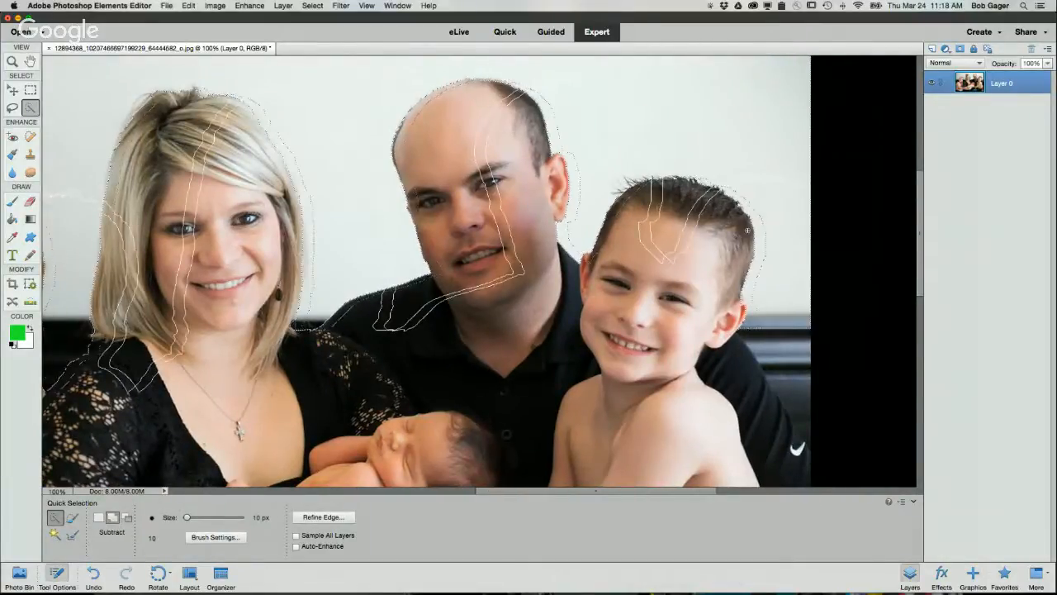
pyautogui.hscroll(6, 743, 230)
pyautogui.hscroll(-9, 743, 229)
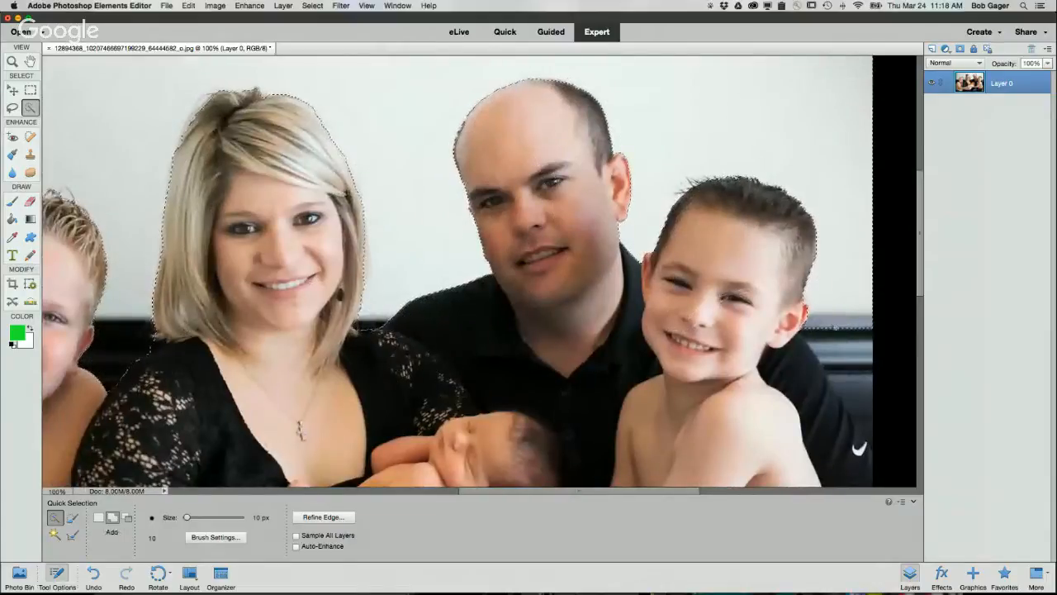
pyautogui.click(844, 361)
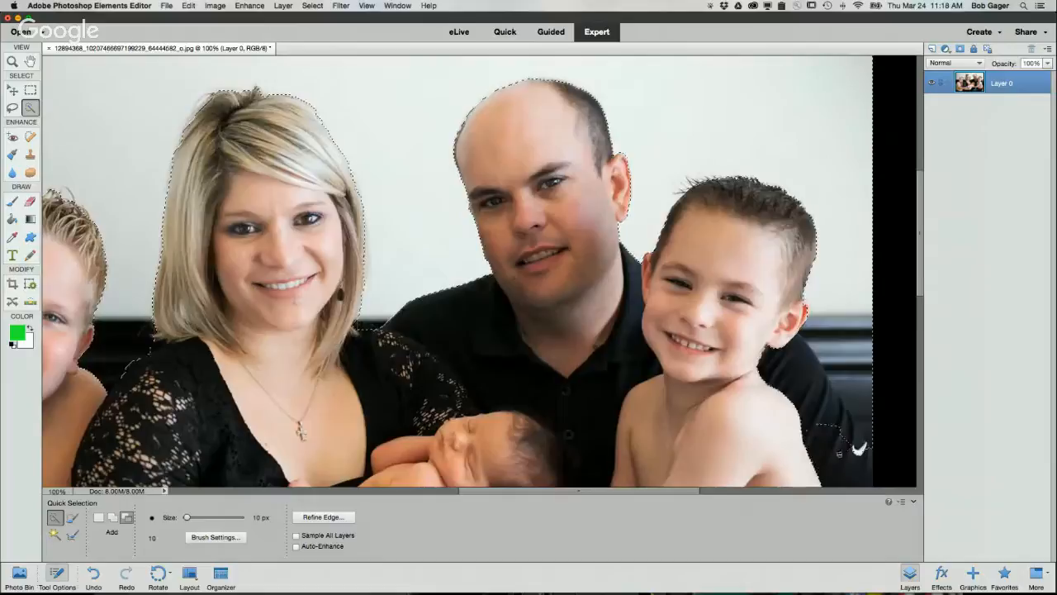
pyautogui.moveTo(833, 426)
pyautogui.mouseDown()
pyautogui.moveTo(818, 405)
pyautogui.moveTo(829, 458)
pyautogui.mouseUp()
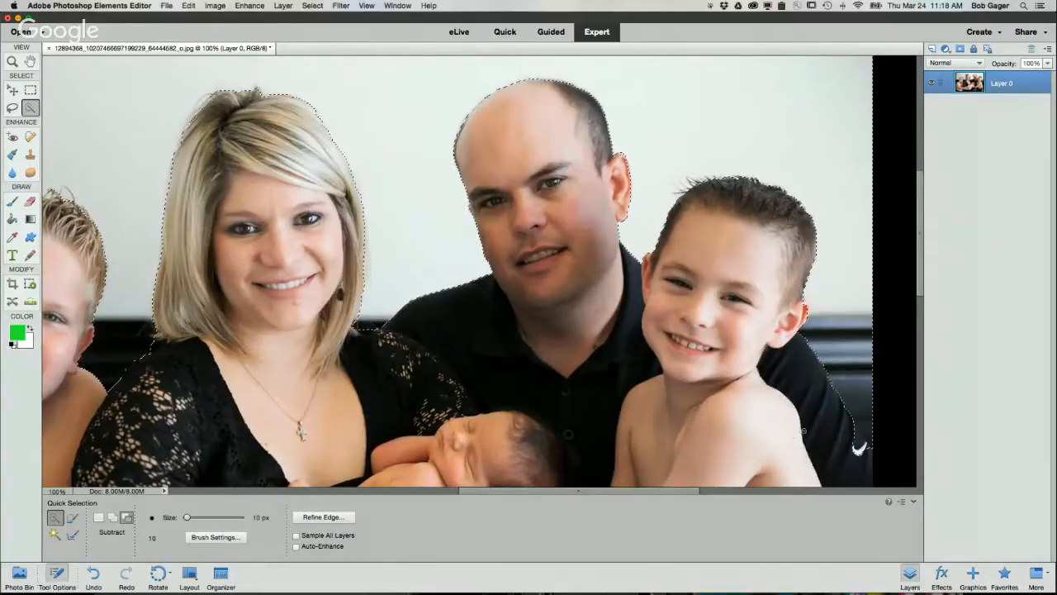
# Subtract the white logo on the man's sleeve from the selection, keeping the sofa strip beside the sleeve selected
pyautogui.keyDown('alt'); pyautogui.click(855, 444); pyautogui.keyUp('alt')
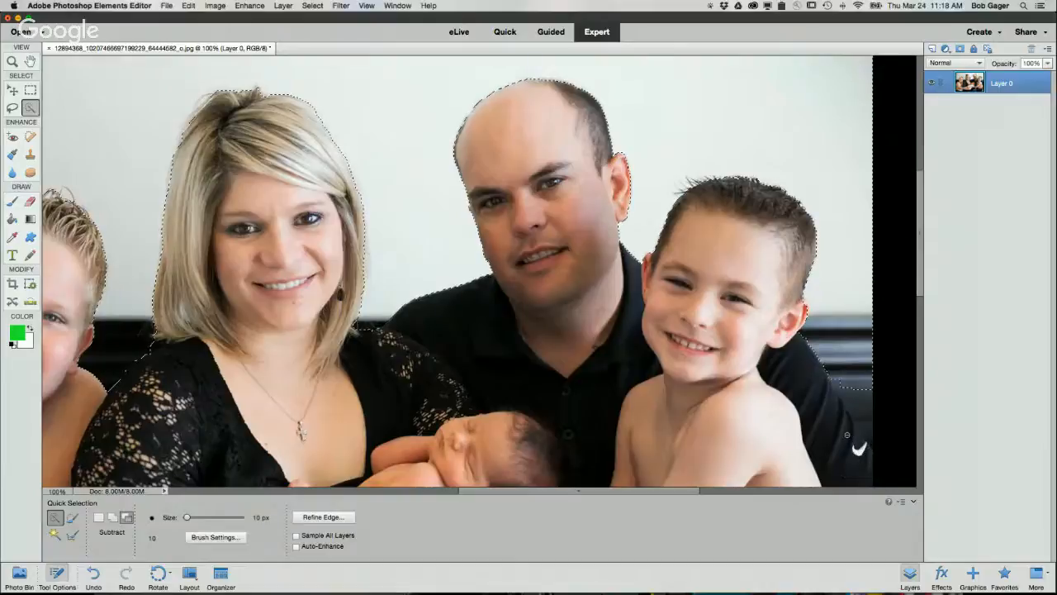
pyautogui.moveTo(867, 400); pyautogui.dragTo(867, 438)
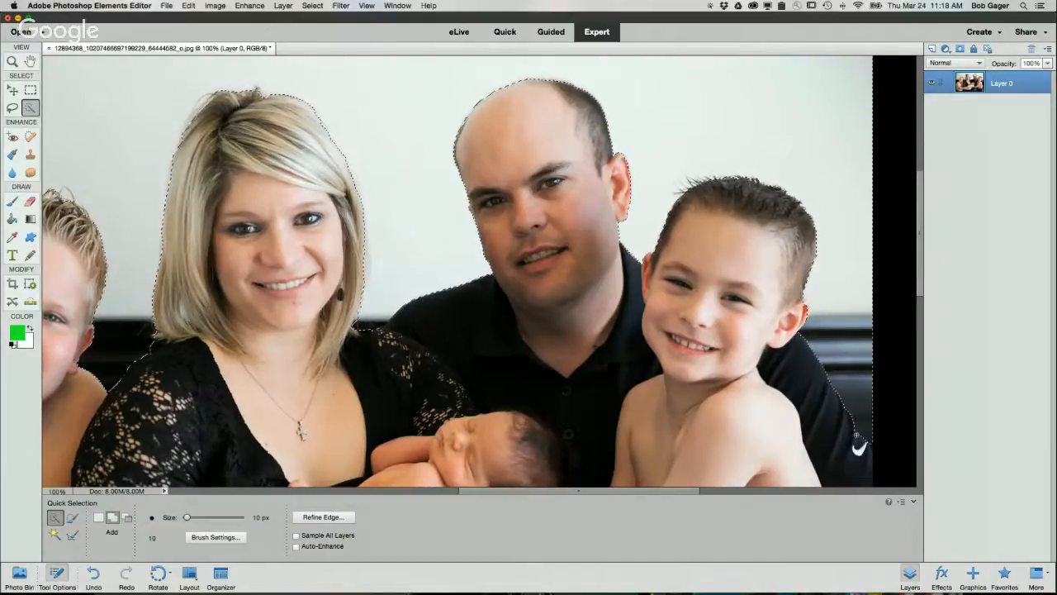
pyautogui.keyDown('alt'); pyautogui.click(857, 450); pyautogui.keyUp('alt')
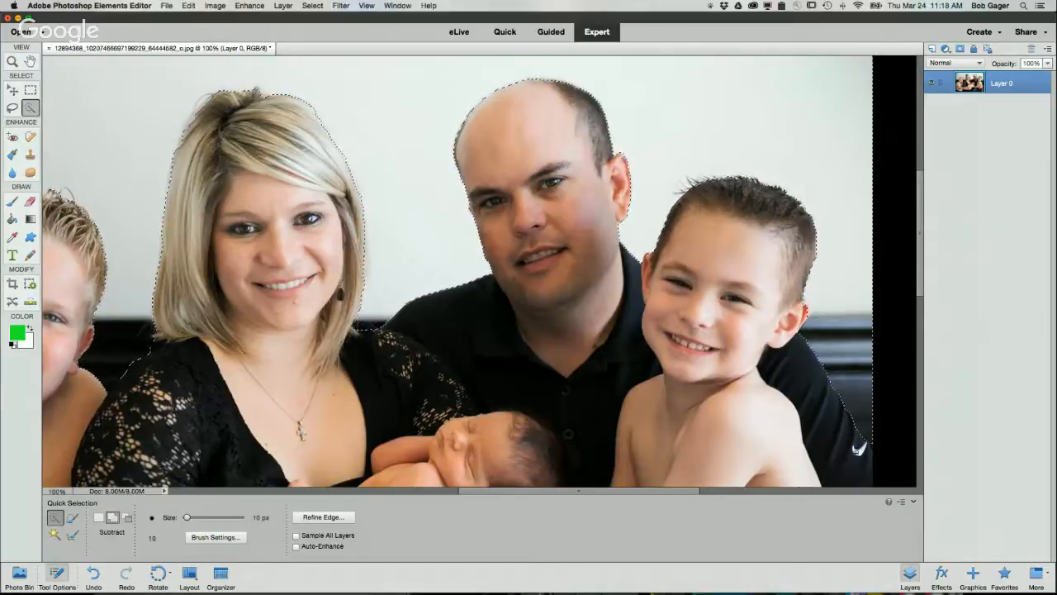
# Switch to the Refine Selection Brush and preview the selection on black and on white, returning to the overlay view
pyautogui.scroll(5, 848, 342)
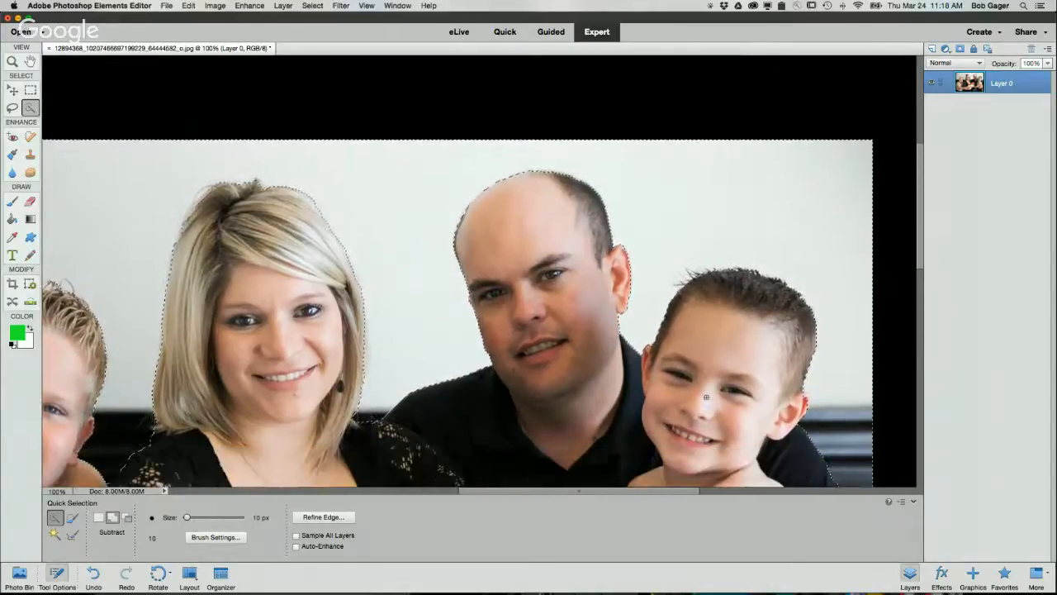
pyautogui.scroll(-5, 679, 356)
pyautogui.hscroll(3, 679, 355)
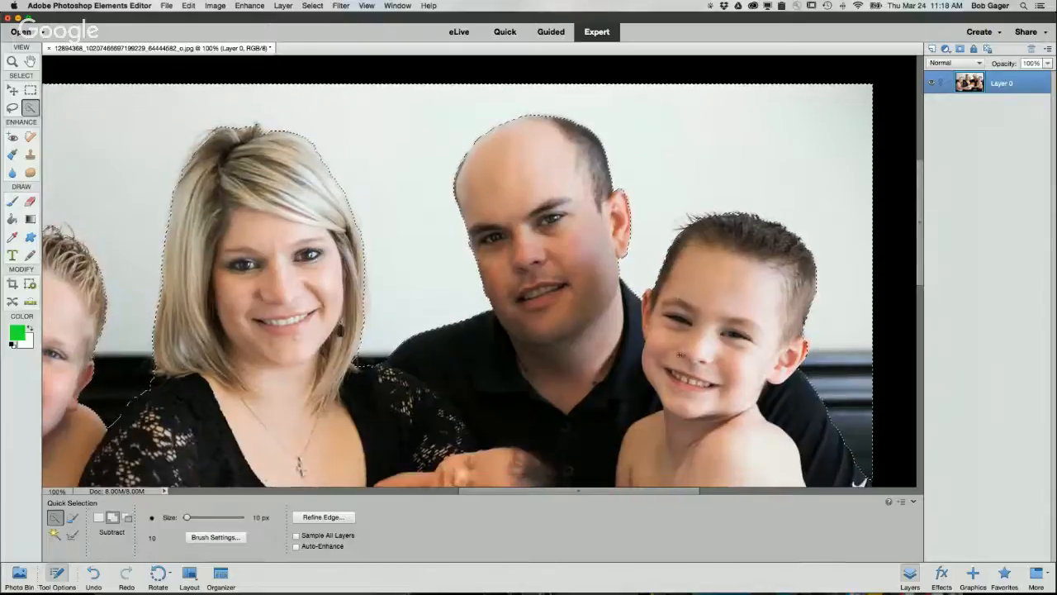
pyautogui.hscroll(6, 679, 355)
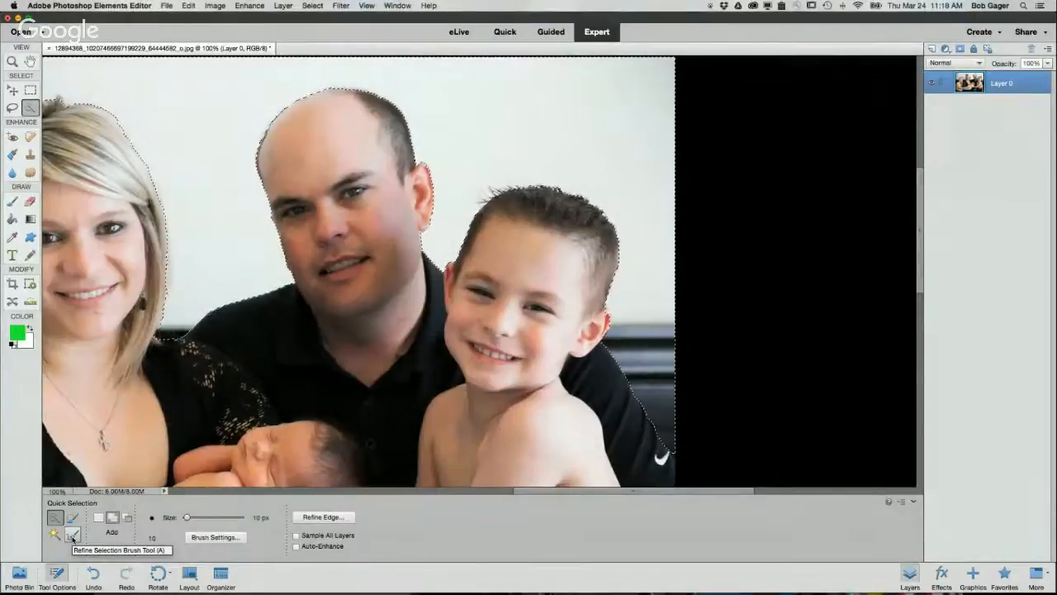
pyautogui.click(72, 536)
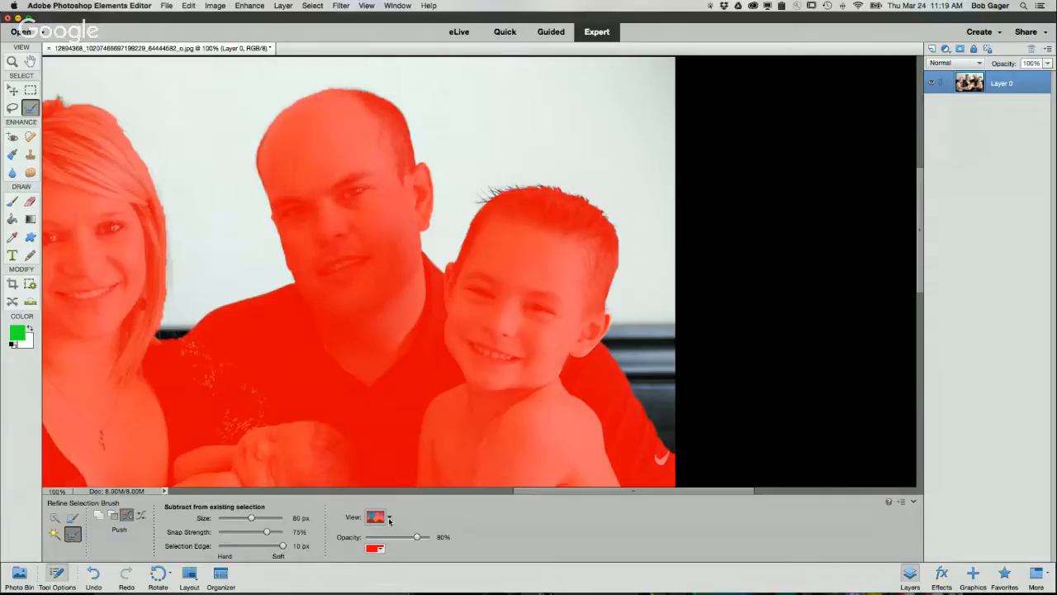
pyautogui.click(390, 518)
pyautogui.click(399, 483)
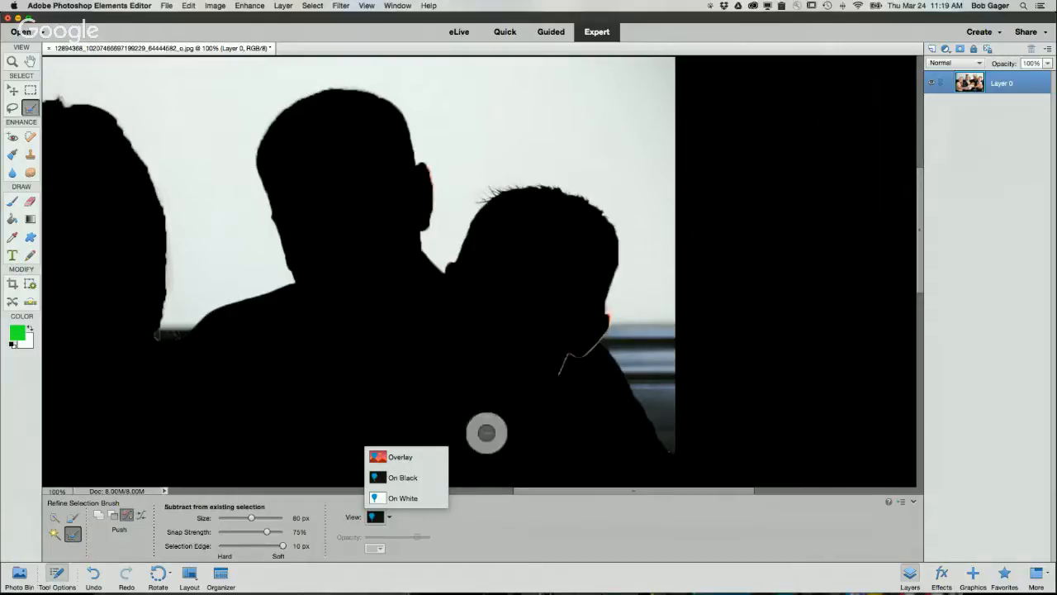
pyautogui.click(404, 499)
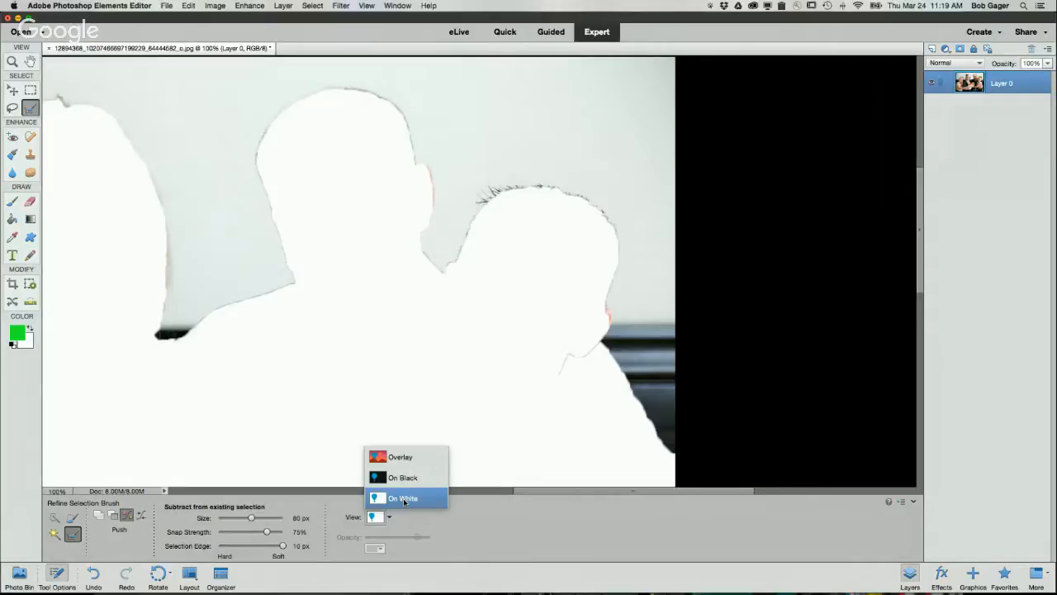
pyautogui.click(400, 459)
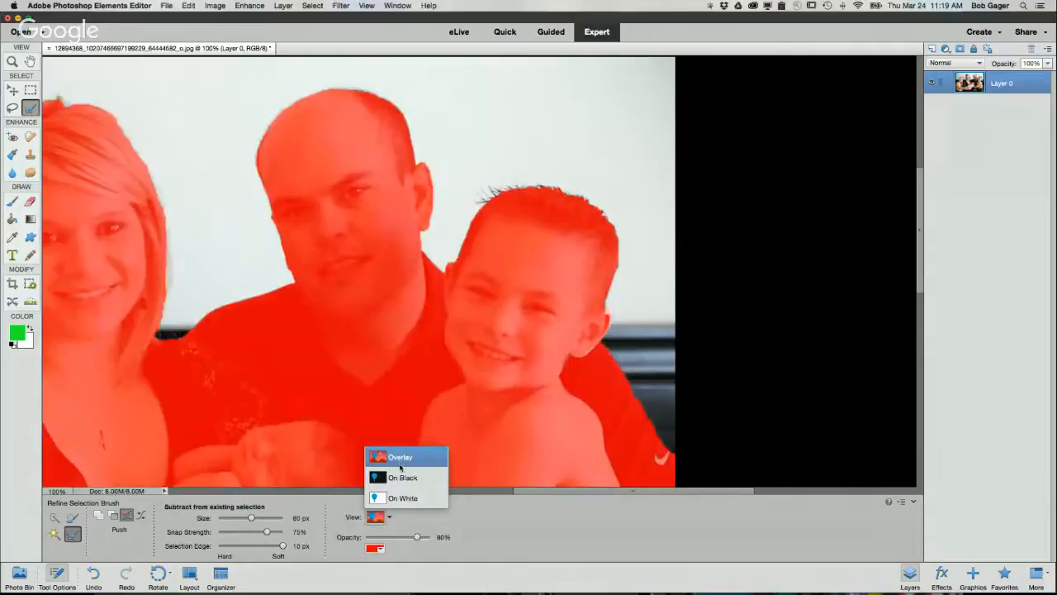
pyautogui.click(505, 505)
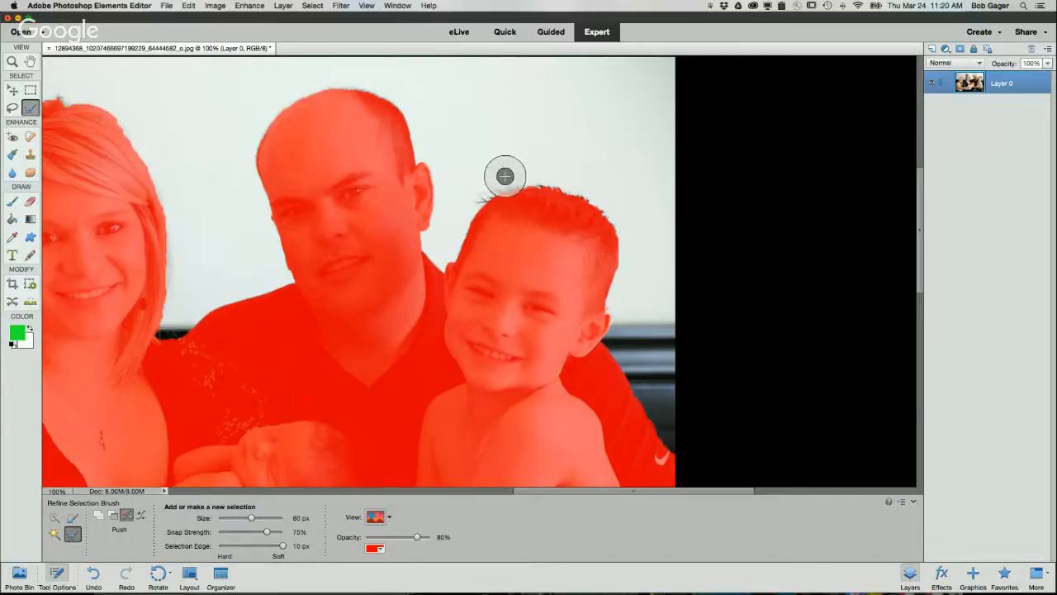
# Refine the selection edge along the dark-haired boy's spiky hair and around the top of the man's head
pyautogui.press('alt')
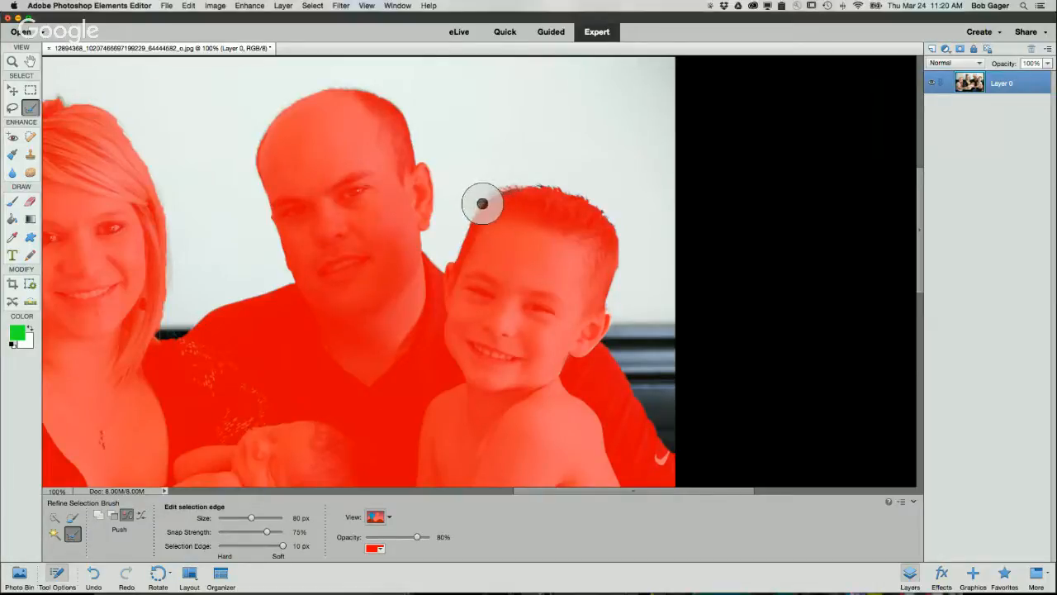
pyautogui.moveTo(494, 196)
pyautogui.mouseDown()
pyautogui.moveTo(521, 179)
pyautogui.moveTo(520, 188)
pyautogui.moveTo(585, 196)
pyautogui.moveTo(610, 217)
pyautogui.moveTo(596, 207)
pyautogui.moveTo(618, 253)
pyautogui.moveTo(601, 217)
pyautogui.moveTo(544, 191)
pyautogui.moveTo(494, 201)
pyautogui.moveTo(482, 219)
pyautogui.mouseUp()
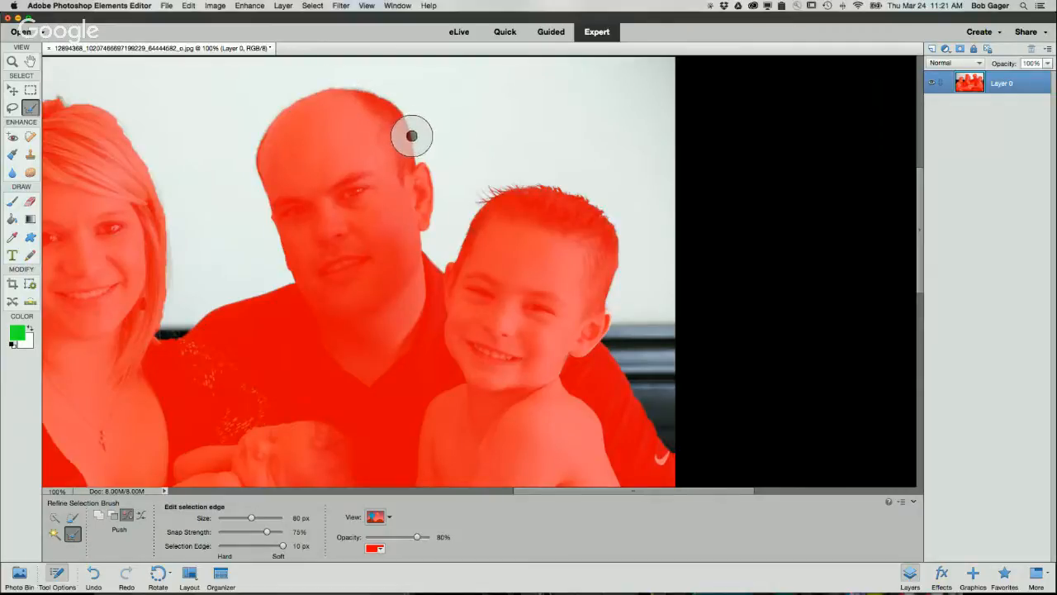
pyautogui.moveTo(417, 158)
pyautogui.mouseDown()
pyautogui.moveTo(392, 106)
pyautogui.moveTo(332, 88)
pyautogui.moveTo(278, 114)
pyautogui.moveTo(259, 174)
pyautogui.mouseUp()
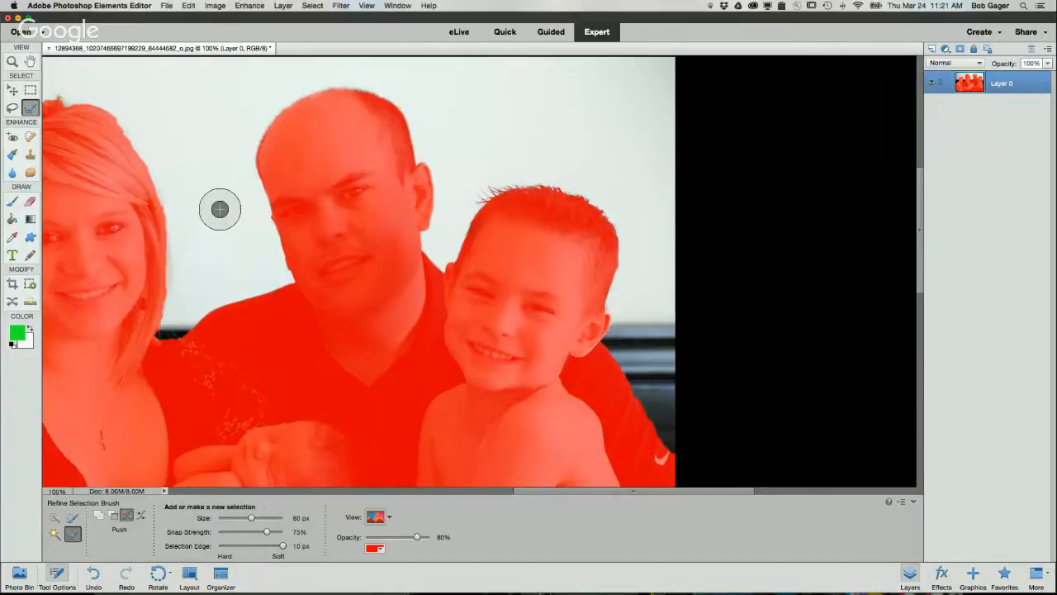
# Refine the selection edge along the woman's hair and across the blond boy's spiky hair
pyautogui.hscroll(-10, 220, 209)
pyautogui.hscroll(-1, 220, 209)
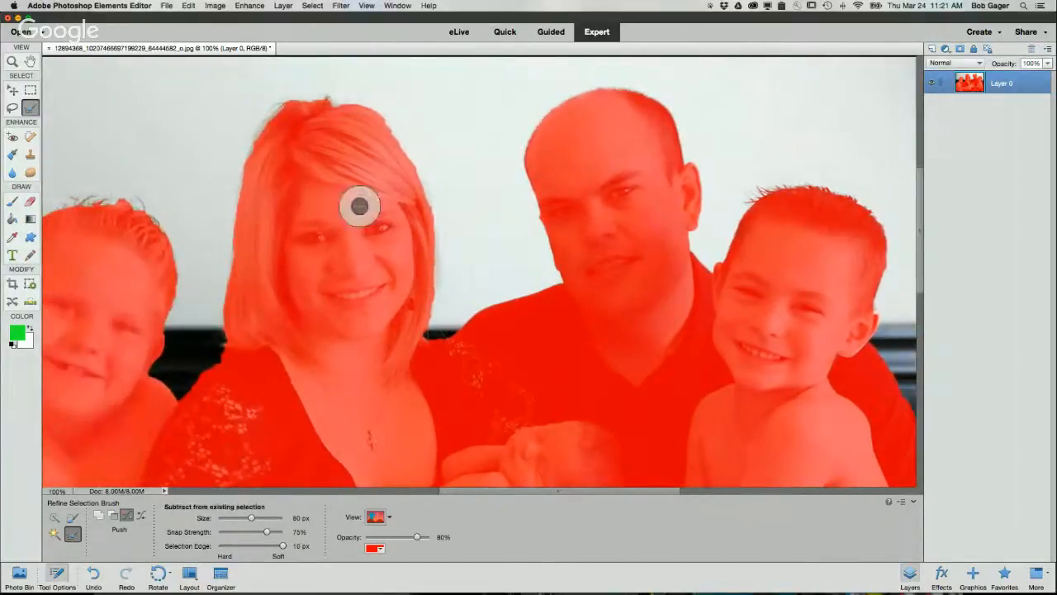
pyautogui.moveTo(396, 135)
pyautogui.mouseDown()
pyautogui.moveTo(440, 235)
pyautogui.moveTo(432, 337)
pyautogui.mouseUp()
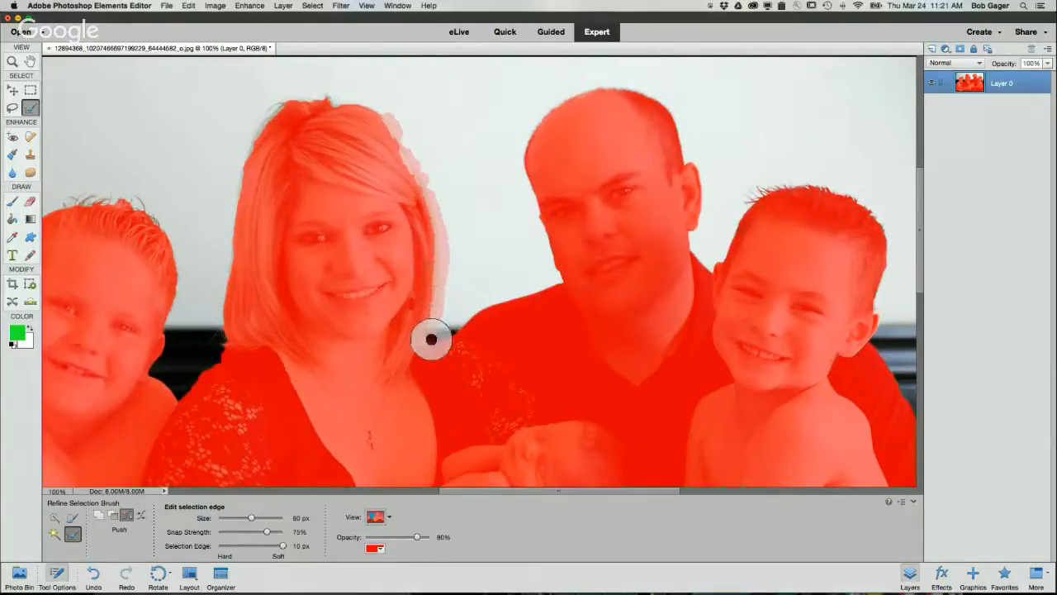
pyautogui.moveTo(329, 95)
pyautogui.mouseDown()
pyautogui.moveTo(280, 103)
pyautogui.moveTo(247, 154)
pyautogui.moveTo(276, 107)
pyautogui.mouseUp()
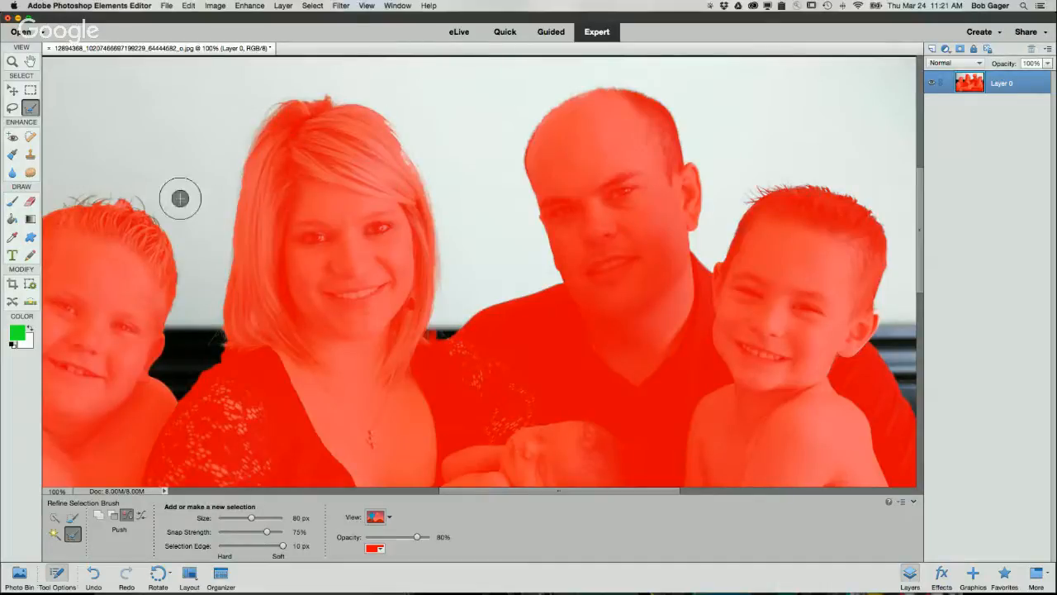
pyautogui.hscroll(-8, 120, 217)
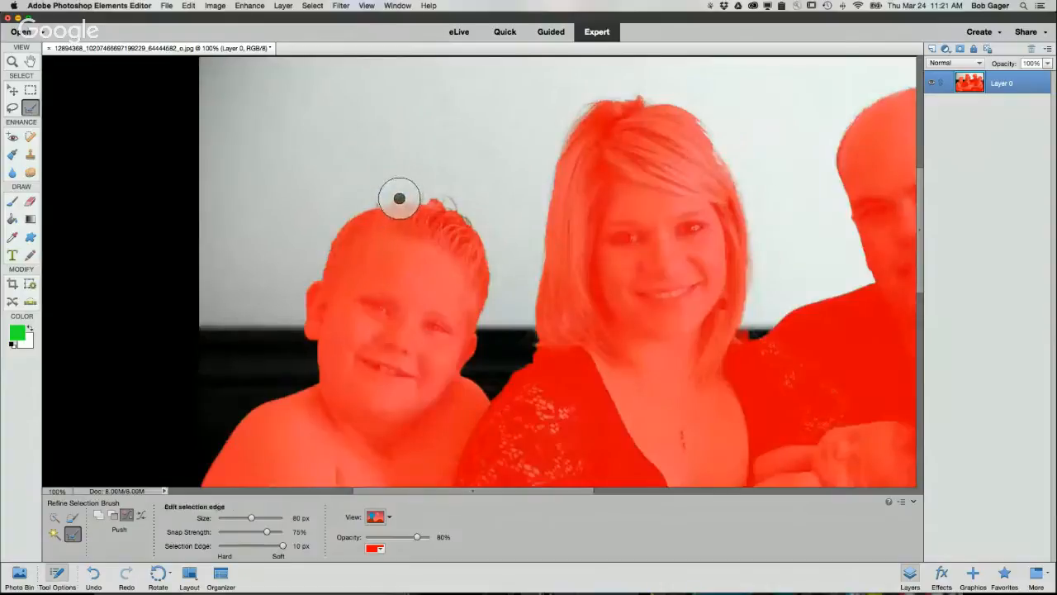
pyautogui.moveTo(366, 211)
pyautogui.mouseDown()
pyautogui.moveTo(422, 193)
pyautogui.moveTo(460, 210)
pyautogui.moveTo(477, 231)
pyautogui.moveTo(454, 206)
pyautogui.moveTo(484, 264)
pyautogui.moveTo(484, 295)
pyautogui.moveTo(504, 248)
pyautogui.mouseUp()
# Add a layer mask to Layer 0 that hides the selected background and keeps the family visible
pyautogui.hscroll(10, 566, 160)
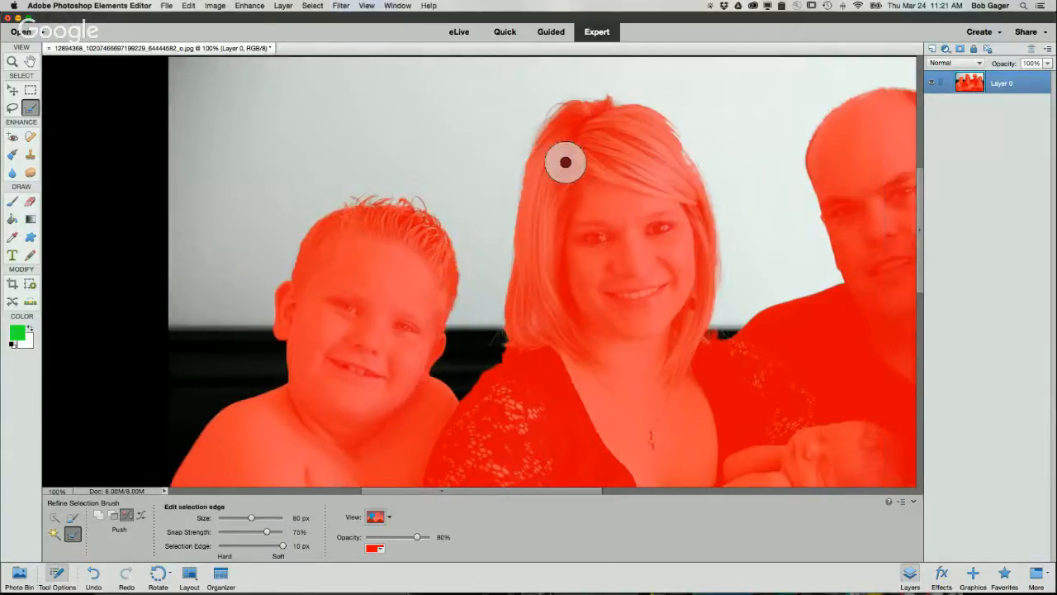
pyautogui.hscroll(5, 565, 162)
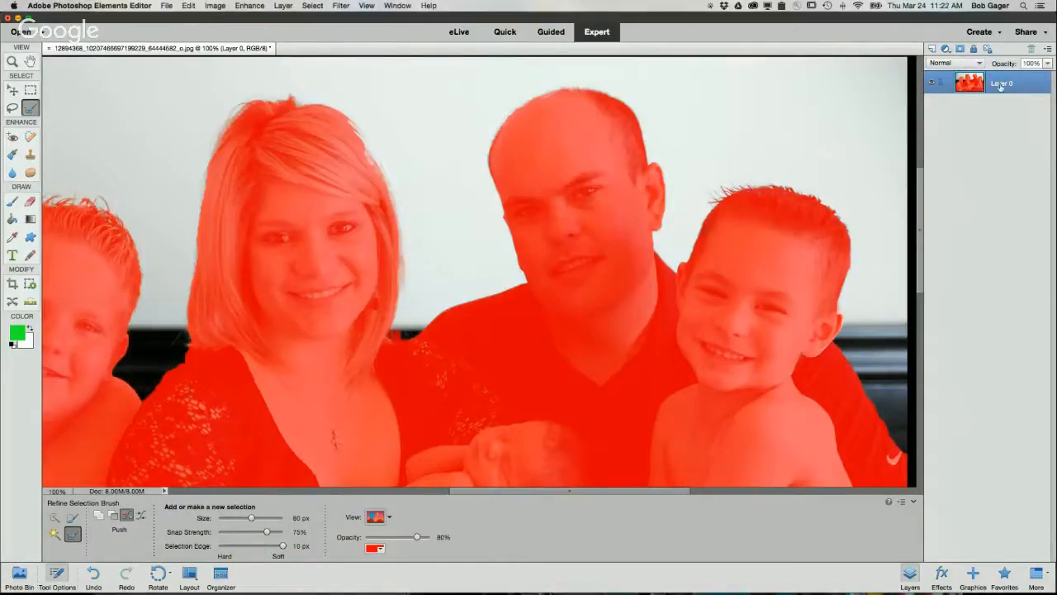
pyautogui.press('alt')
pyautogui.click(961, 50)
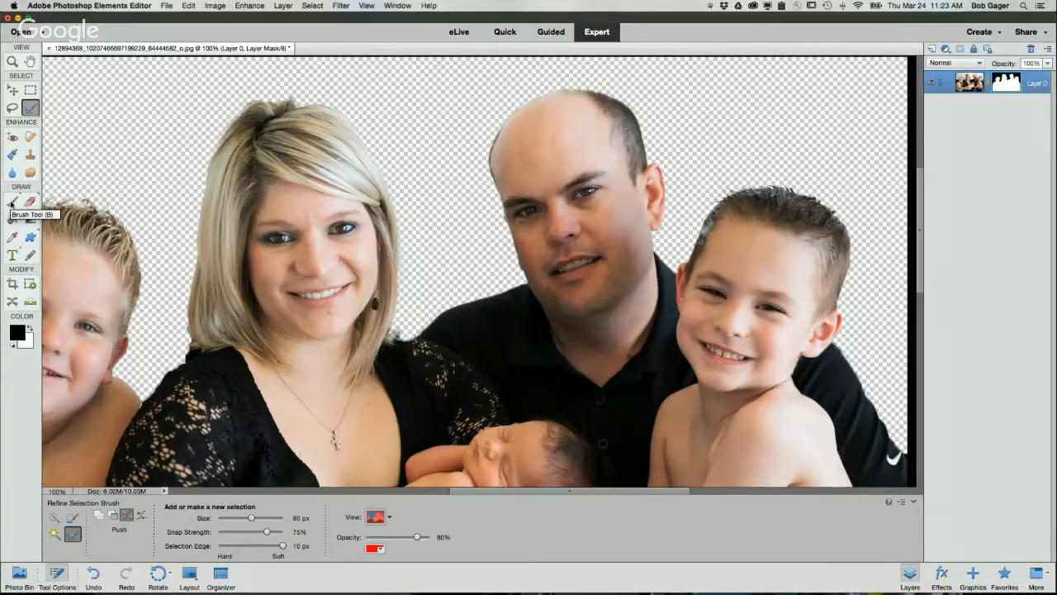
# Choose the Brush tool with white as the foreground color and show the layer mask as a red overlay
pyautogui.click(13, 203)
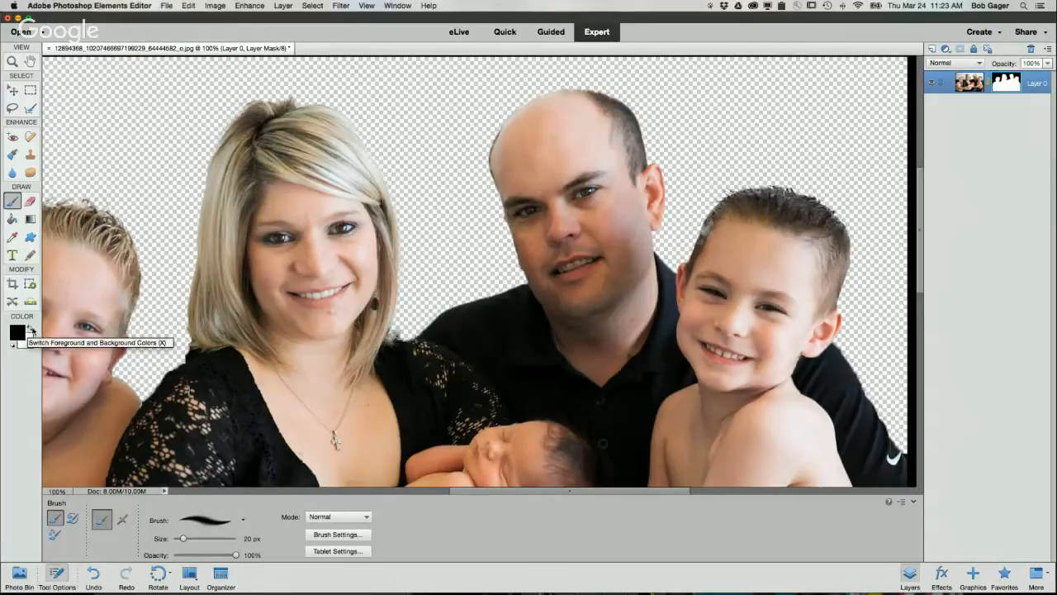
pyautogui.click(31, 329)
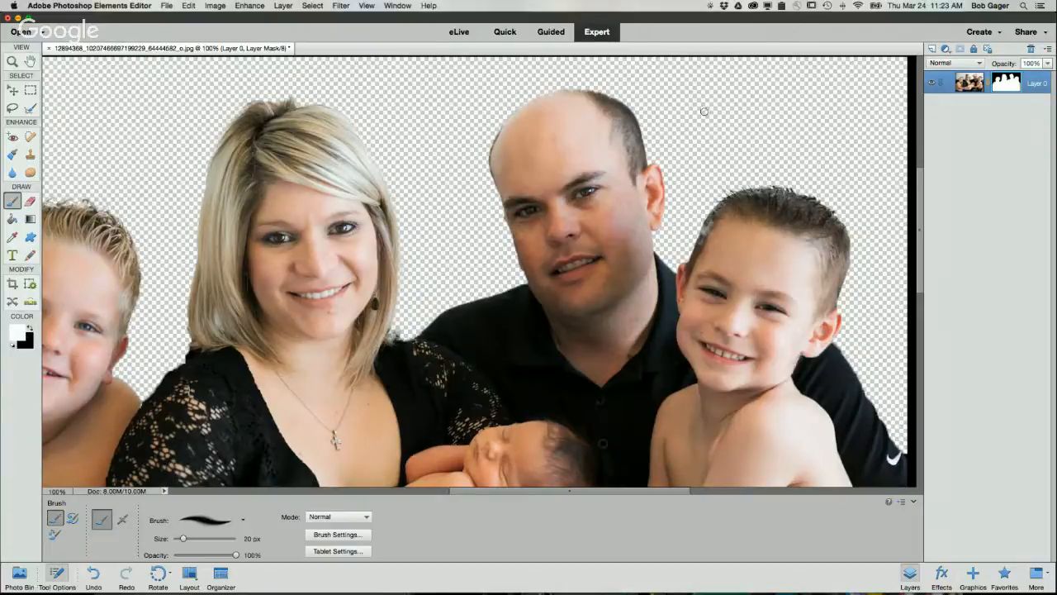
pyautogui.press('x')
pyautogui.press('x')
pyautogui.press('\\')
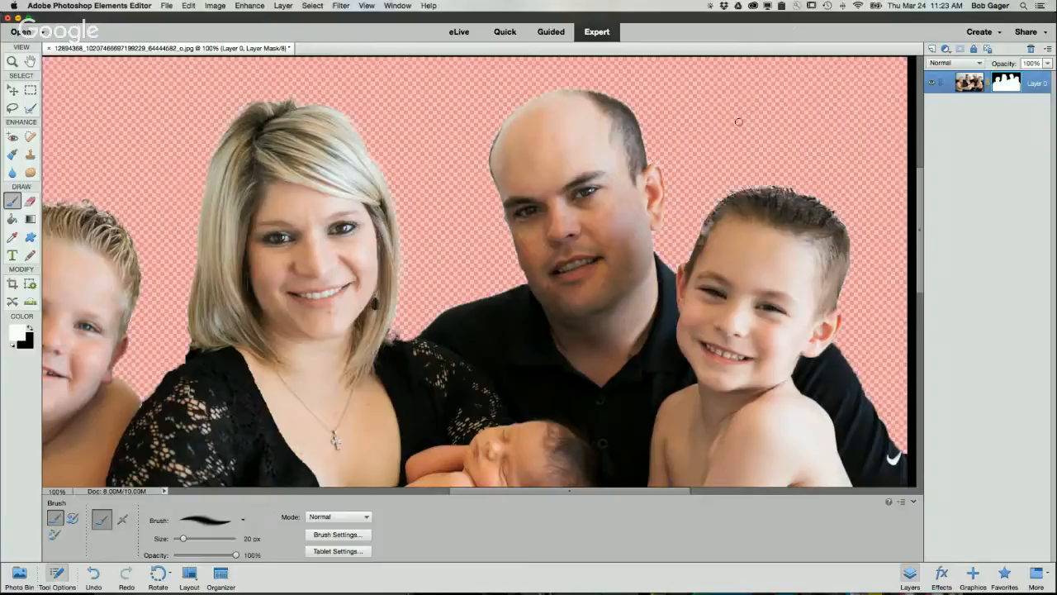
# Hide the mask overlay and paint white with a 60 px brush to reveal a background patch above the dark-haired boy
pyautogui.press('x')
pyautogui.press(']')
pyautogui.press(']')
pyautogui.press(']')
pyautogui.press(']')
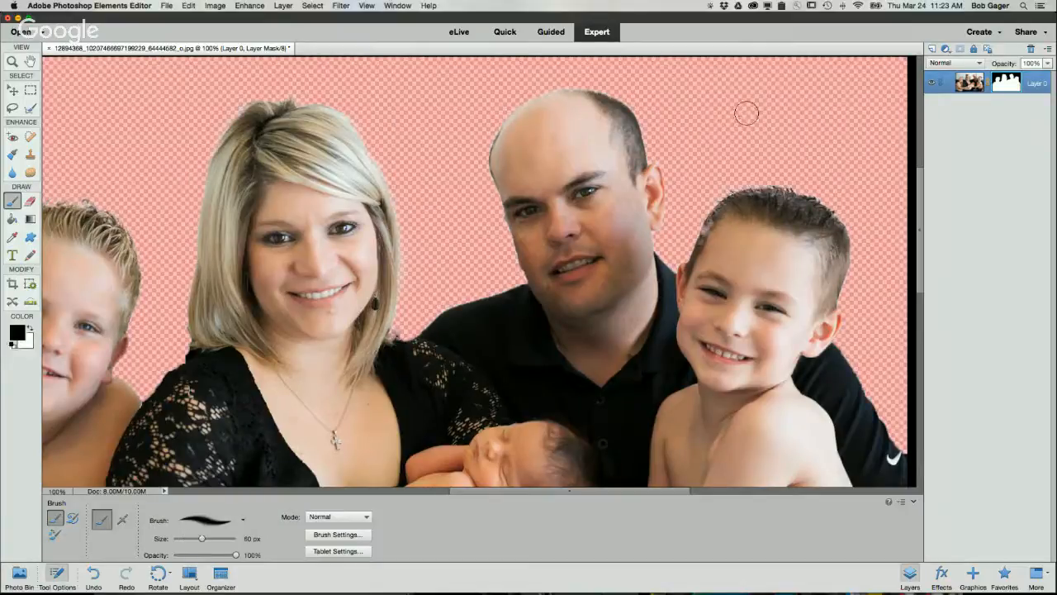
pyautogui.press('x')
pyautogui.press('\\')
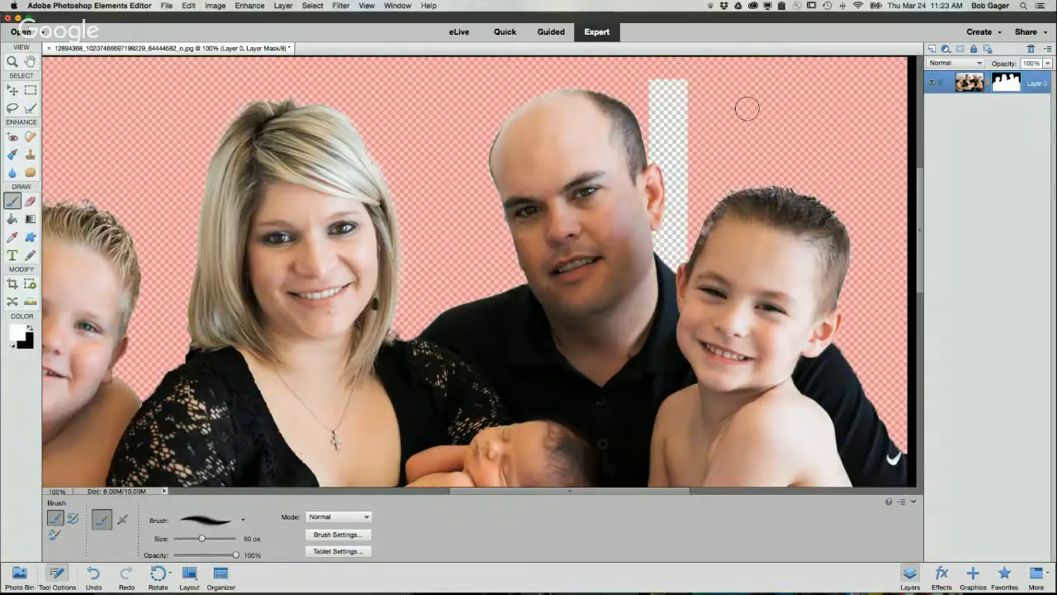
pyautogui.press('\\')
pyautogui.moveTo(746, 108)
pyautogui.mouseDown()
pyautogui.moveTo(741, 120)
pyautogui.moveTo(760, 109)
pyautogui.moveTo(747, 124)
pyautogui.moveTo(802, 135)
pyautogui.moveTo(785, 110)
pyautogui.mouseUp()
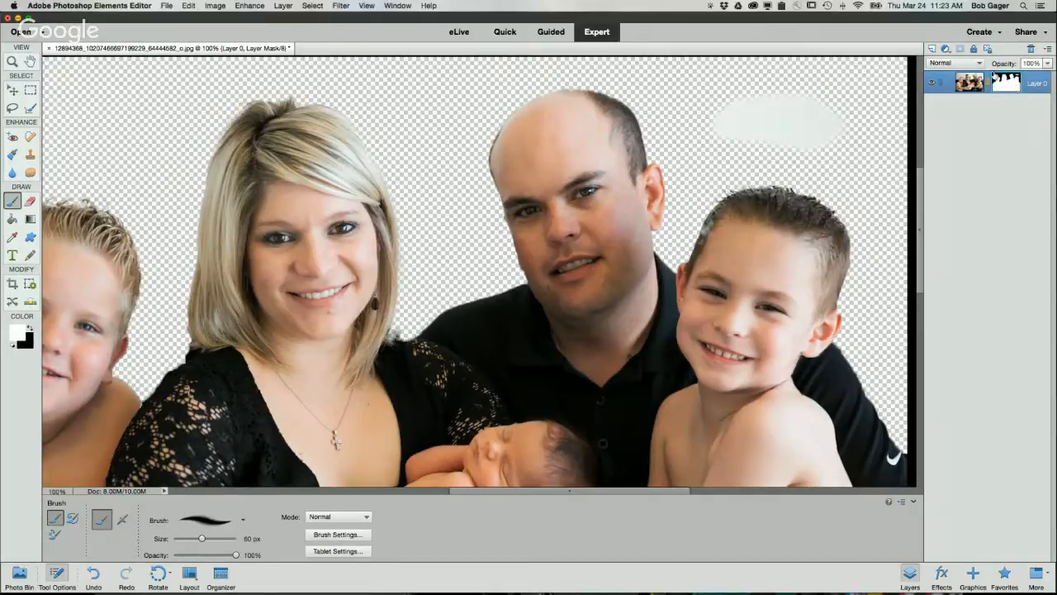
# Paint black at 10% brush opacity over the revealed background patch and restore the brush opacity to 100%
pyautogui.press('1')
pyautogui.click(31, 328)
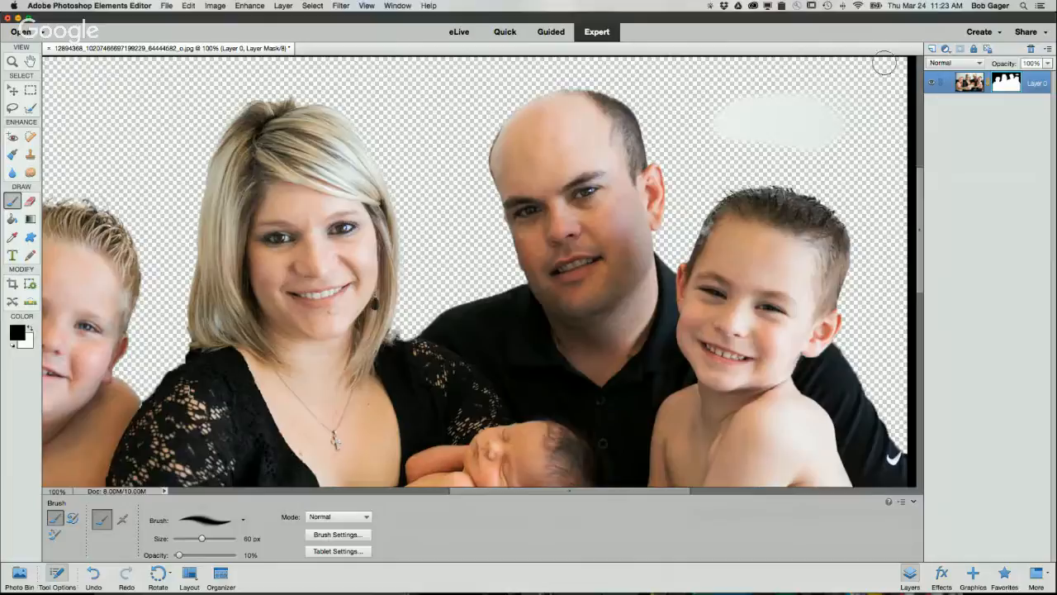
pyautogui.moveTo(826, 117)
pyautogui.mouseDown()
pyautogui.moveTo(852, 130)
pyautogui.moveTo(837, 135)
pyautogui.moveTo(768, 119)
pyautogui.moveTo(721, 123)
pyautogui.moveTo(763, 103)
pyautogui.moveTo(727, 103)
pyautogui.mouseUp()
pyautogui.moveTo(180, 556); pyautogui.dragTo(248, 557)
pyautogui.press('0')
pyautogui.press('1')
pyautogui.moveTo(766, 132)
pyautogui.mouseDown()
pyautogui.moveTo(814, 98)
pyautogui.moveTo(792, 124)
pyautogui.mouseUp()
pyautogui.moveTo(173, 555); pyautogui.dragTo(236, 556)
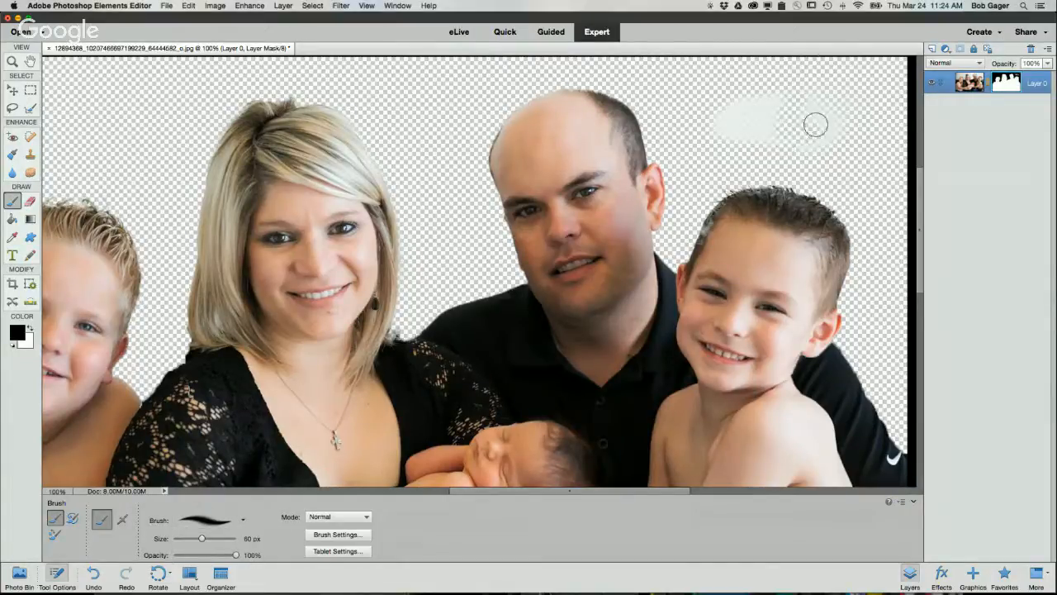
# Paint black at 100% opacity on the layer mask over the leftover background patch above the dark-haired boy
pyautogui.moveTo(818, 124)
pyautogui.mouseDown()
pyautogui.moveTo(719, 118)
pyautogui.moveTo(807, 141)
pyautogui.moveTo(722, 137)
pyautogui.moveTo(790, 108)
pyautogui.mouseUp()
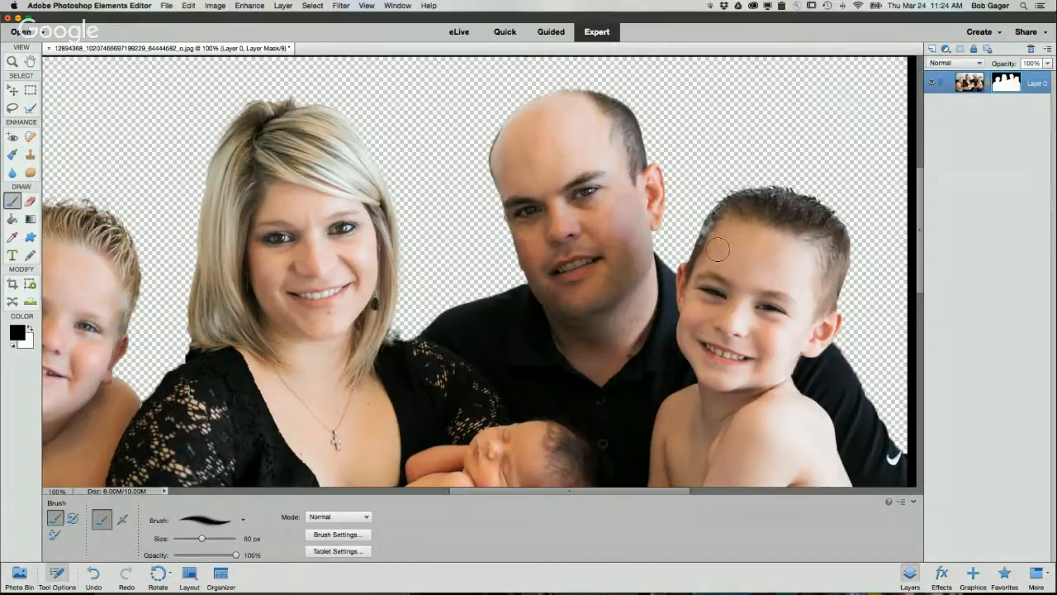
# Make white the foreground color and reduce the brush size to 10 px
pyautogui.click(30, 330)
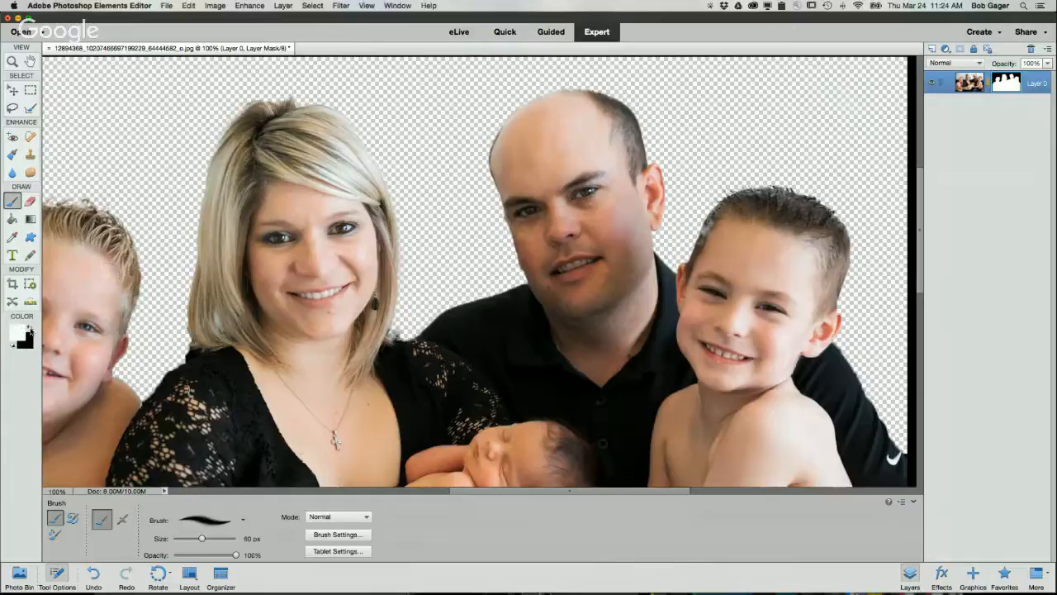
pyautogui.press('[')
pyautogui.press('[')
pyautogui.press('[')
pyautogui.press('[')
pyautogui.press('[')
pyautogui.press('[')
pyautogui.press('[')
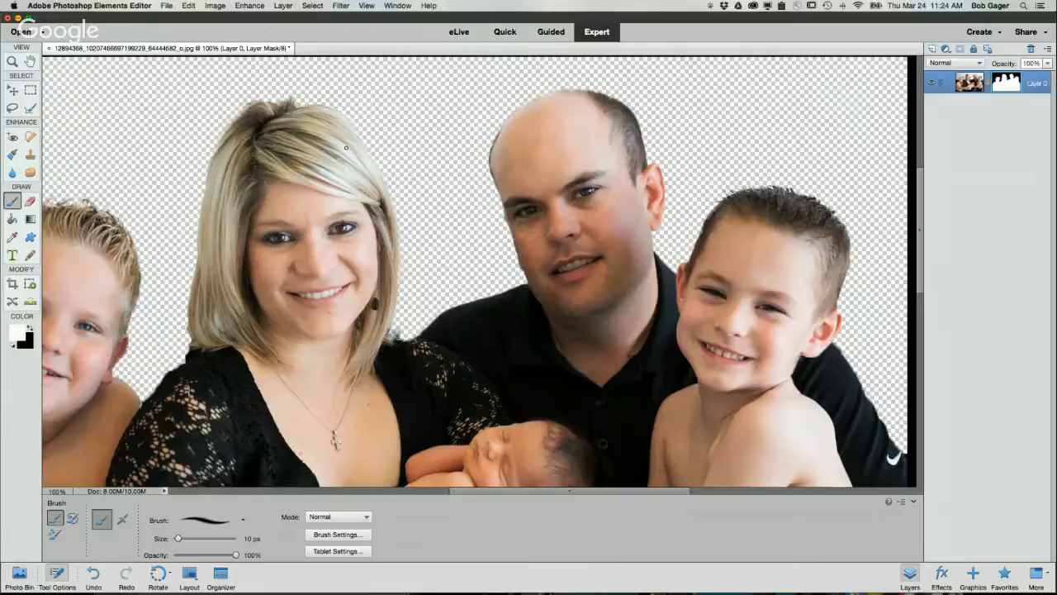
# Enlarge the brush to 45 px and swap the foreground color to black and back to white
pyautogui.press(']')
pyautogui.press(']')
pyautogui.press(']')
pyautogui.press(']')
pyautogui.press(']')
pyautogui.press(']')
pyautogui.press(']')
pyautogui.press('x')
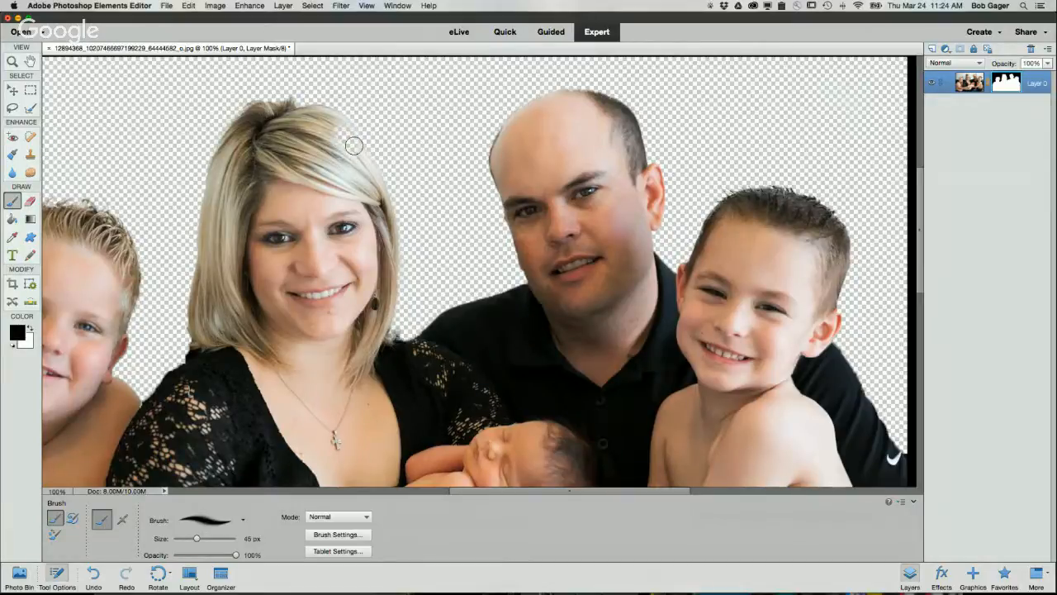
pyautogui.press('x')
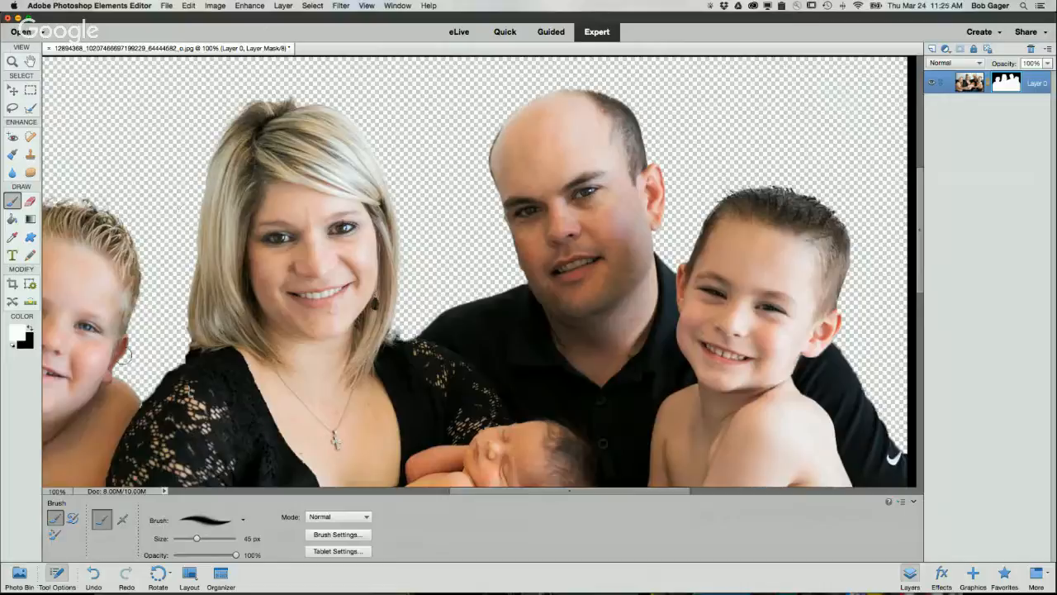
# Fit the whole portrait on screen and add a new empty layer beneath Layer 0
pyautogui.hscroll(-5, 124, 355)
pyautogui.hscroll(-1, 124, 355)
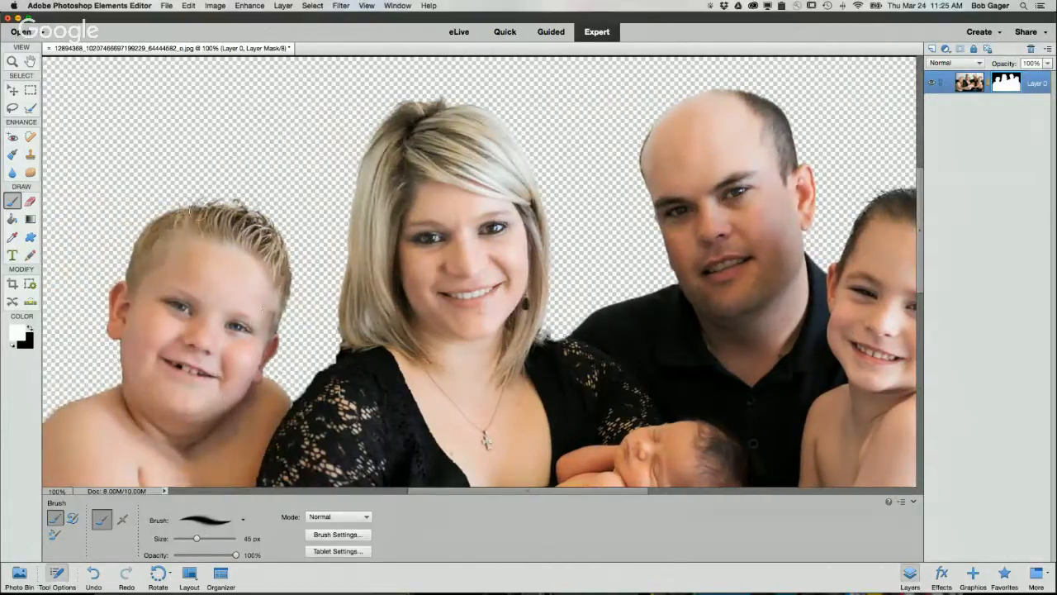
pyautogui.hscroll(-5, 184, 284)
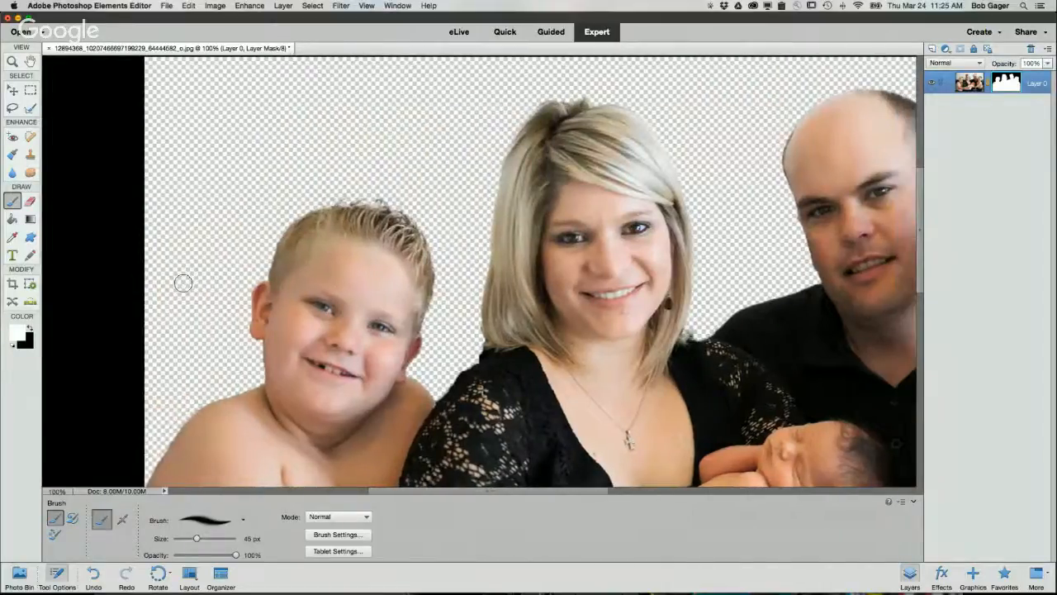
pyautogui.hscroll(7, 183, 284)
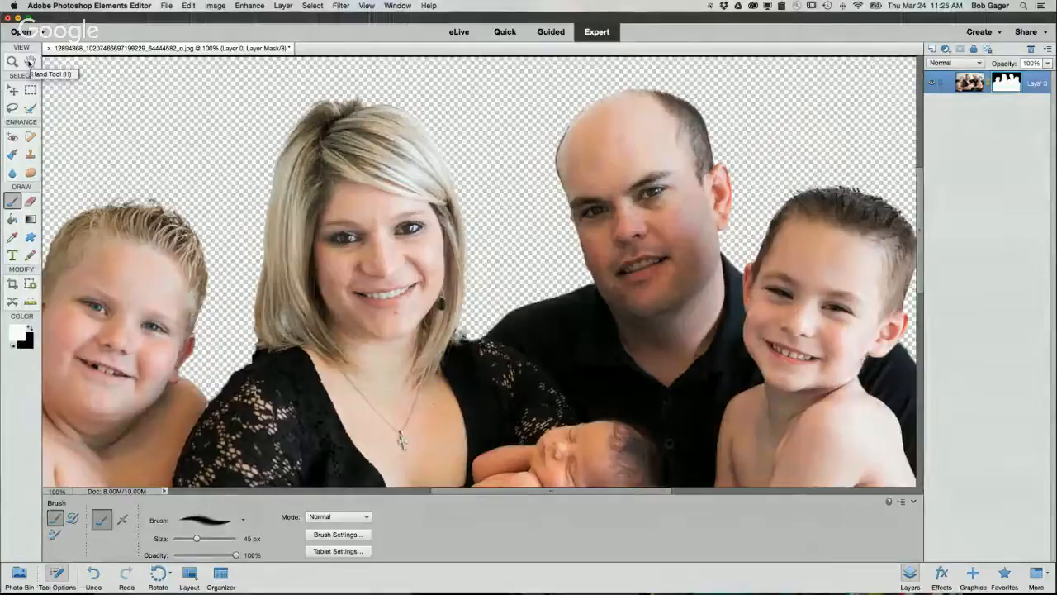
pyautogui.doubleClick(30, 62)
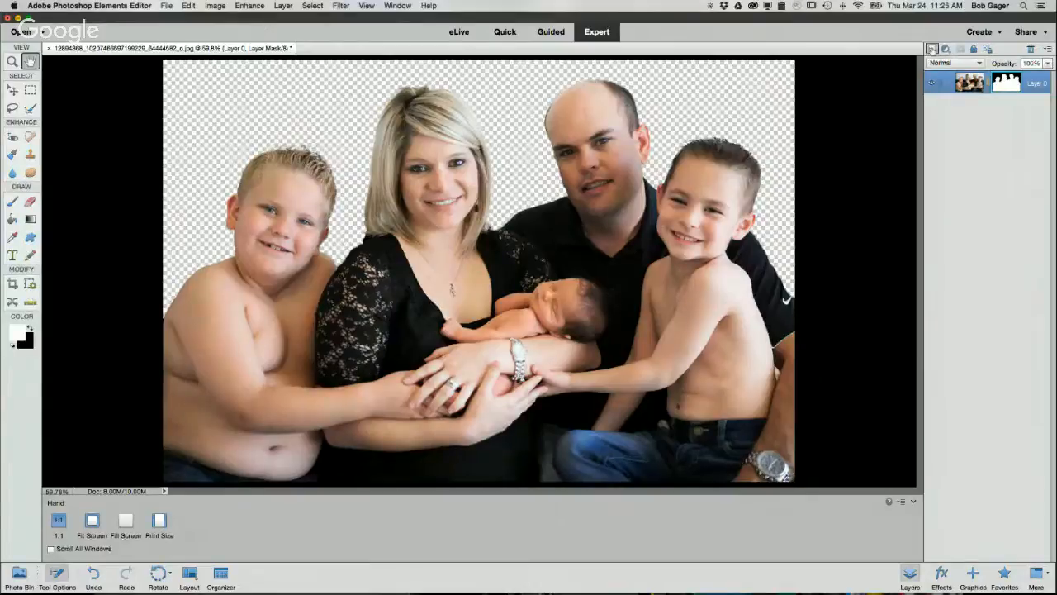
pyautogui.click(932, 49)
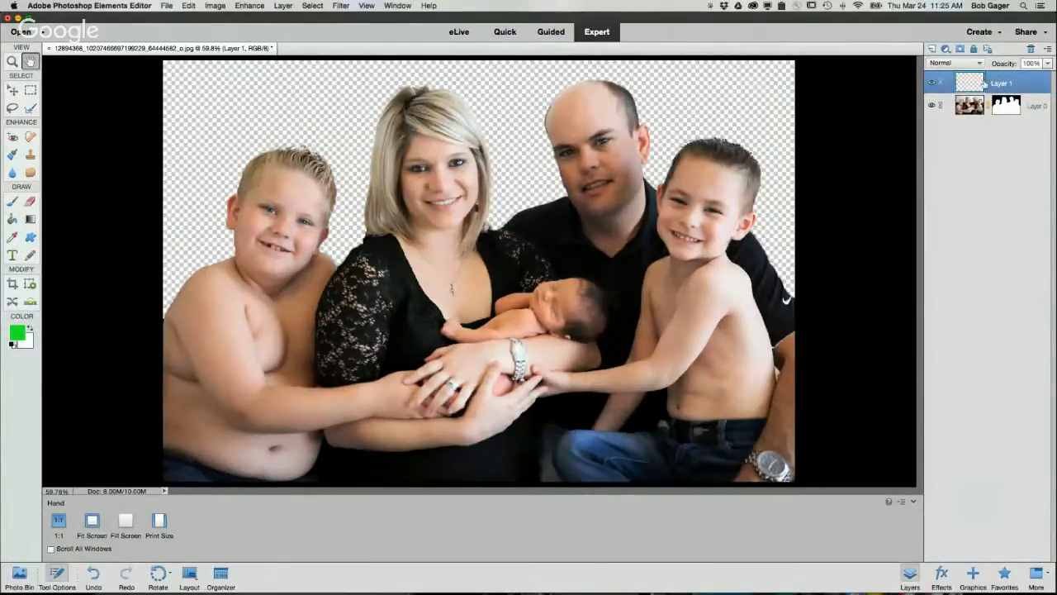
pyautogui.moveTo(971, 83); pyautogui.dragTo(971, 116)
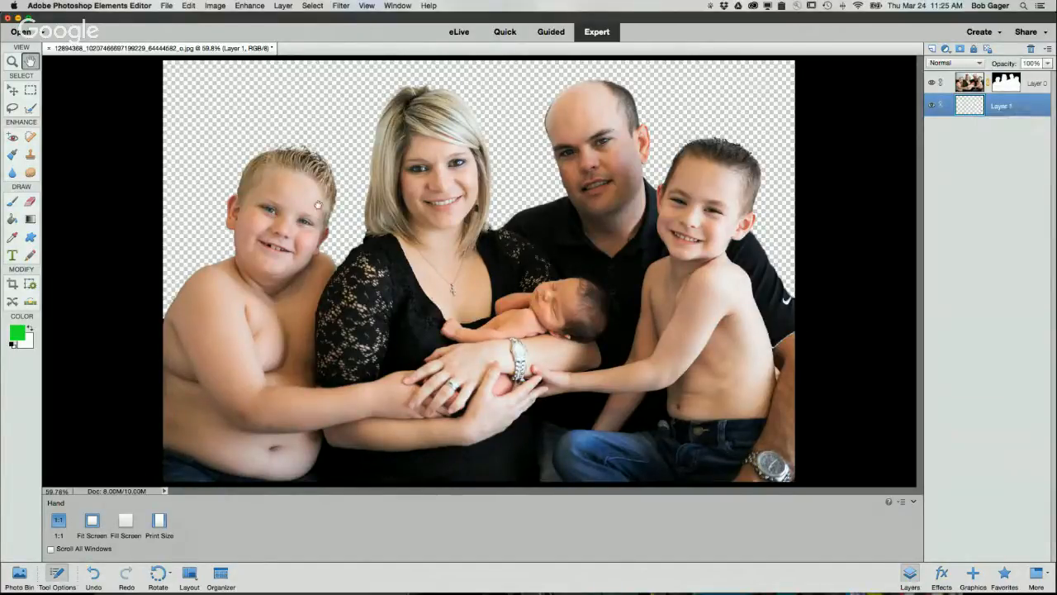
# Reset the colors to default and fill the new layer with black using the Paint Bucket tool
pyautogui.click(12, 346)
pyautogui.click(12, 219)
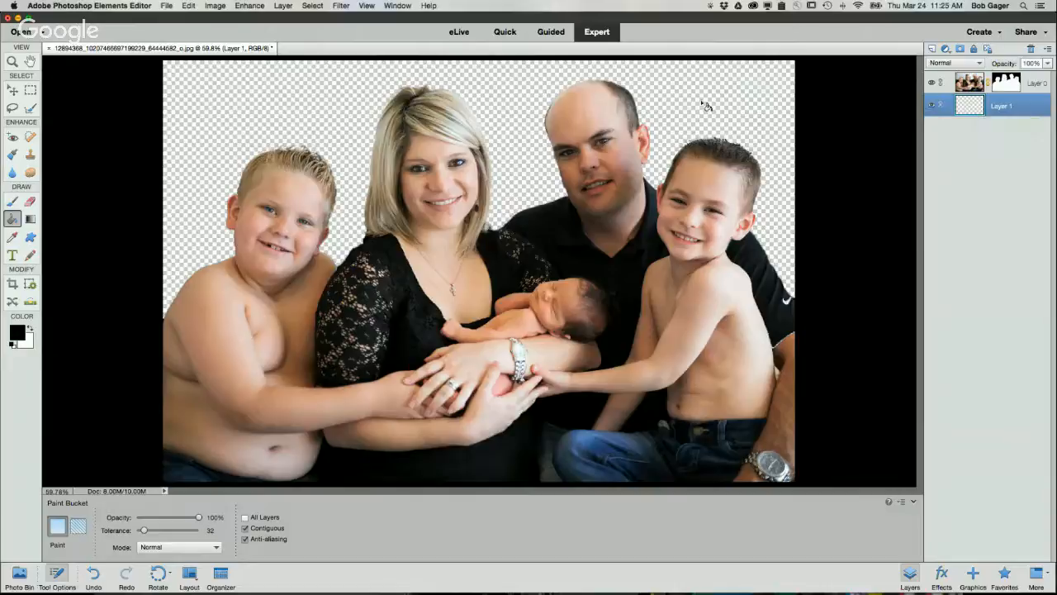
pyautogui.click(679, 93)
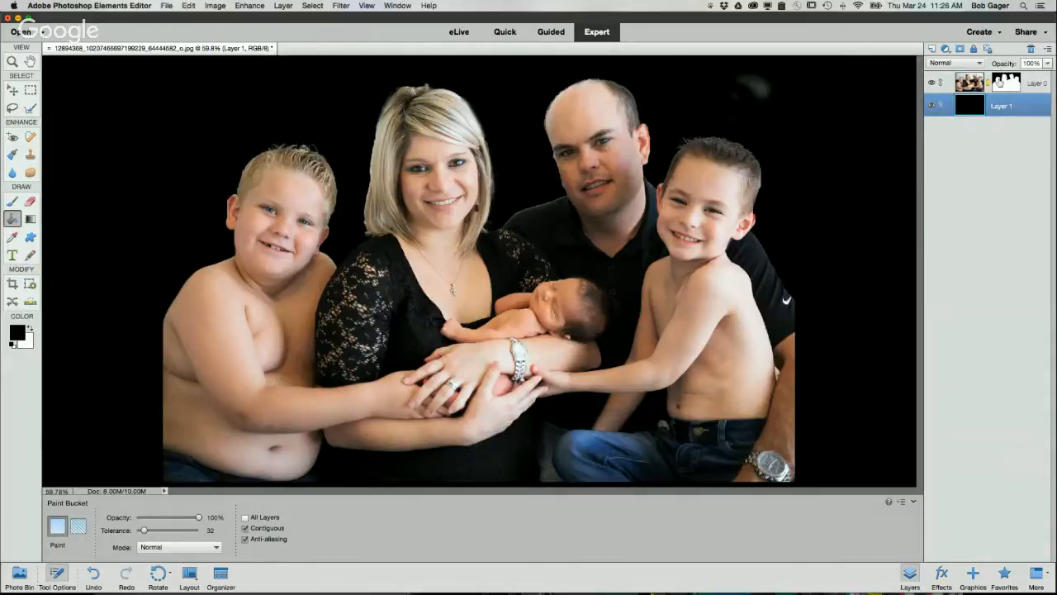
# View the portrait at 100%, activate Layer 0's mask and make black the foreground color
pyautogui.click(12, 201)
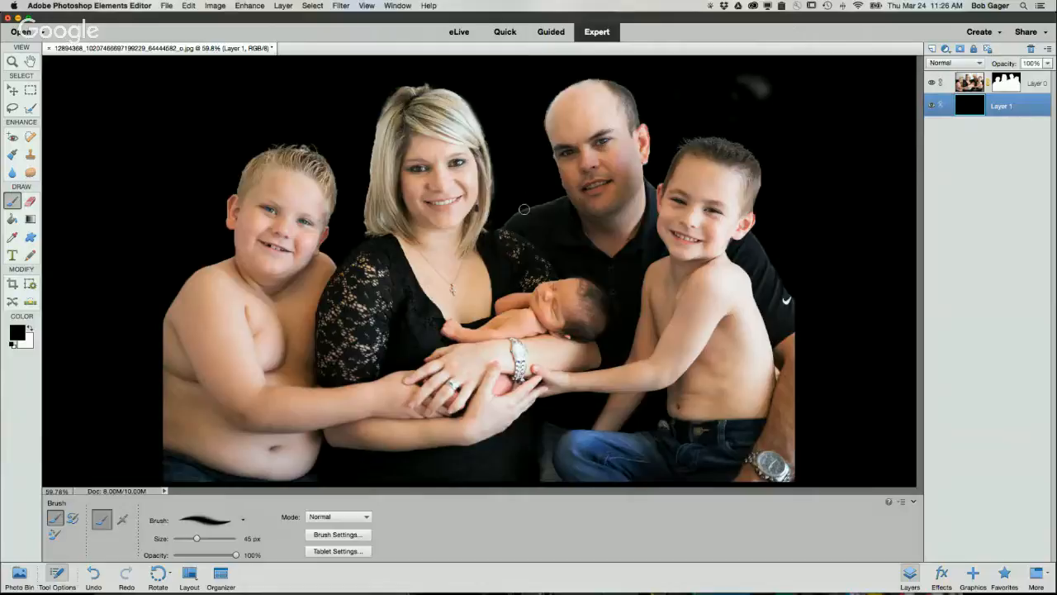
pyautogui.click(11, 61)
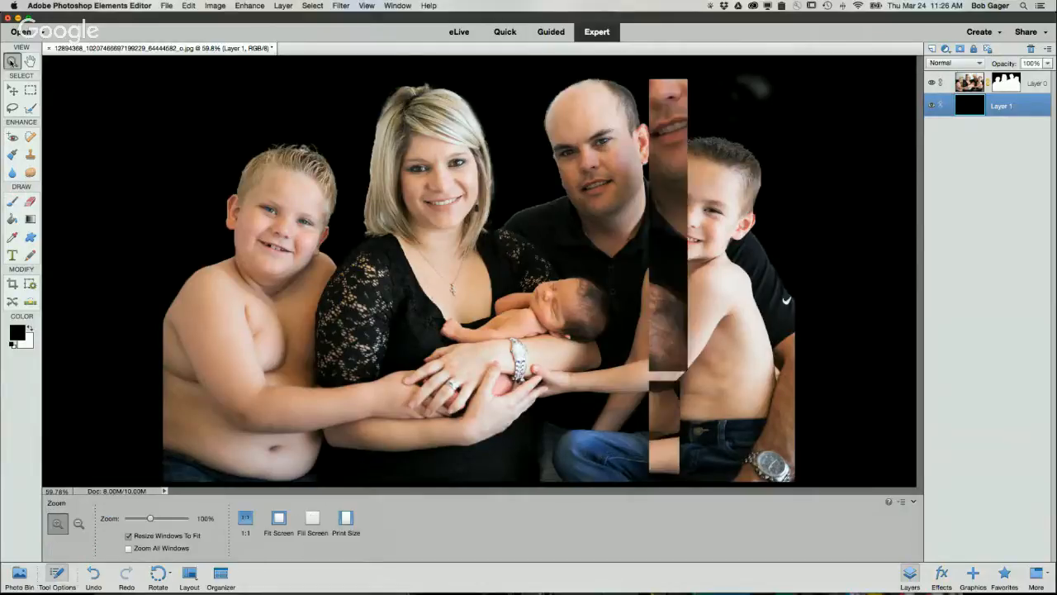
pyautogui.click(586, 176)
pyautogui.scroll(3, 586, 176)
pyautogui.scroll(5, 587, 176)
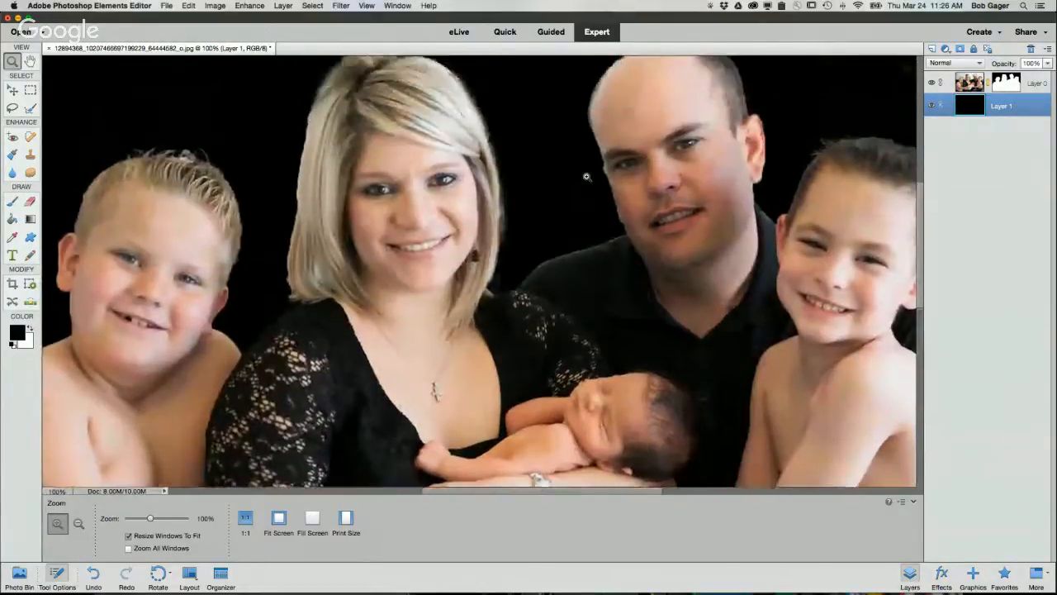
pyautogui.click(1006, 82)
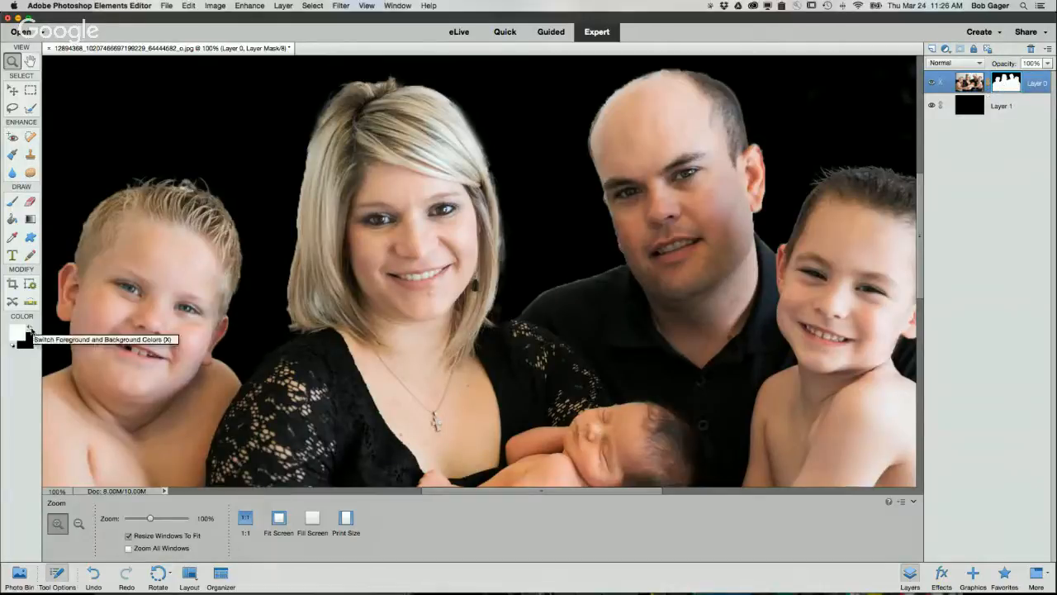
pyautogui.click(30, 329)
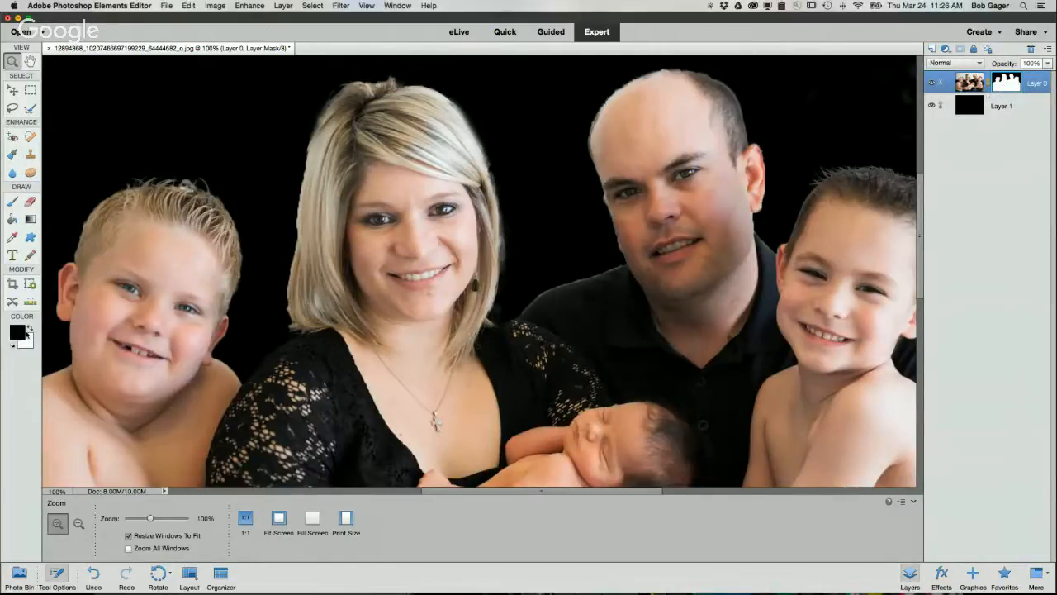
# Choose the Brush tool and set the brush size to 15 px
pyautogui.click(12, 200)
pyautogui.press('[')
pyautogui.press('[')
pyautogui.press('[')
pyautogui.press('[')
pyautogui.press('[')
pyautogui.press('[')
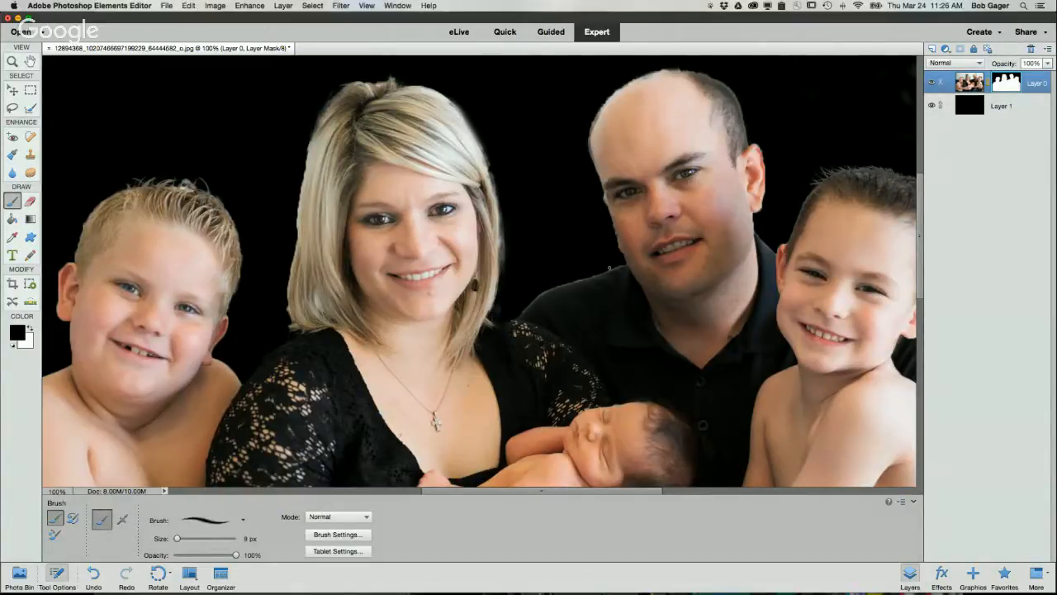
pyautogui.press(']')
pyautogui.press(']')
pyautogui.press(']')
pyautogui.press(']')
pyautogui.press(']')
pyautogui.press(']')
pyautogui.press(']')
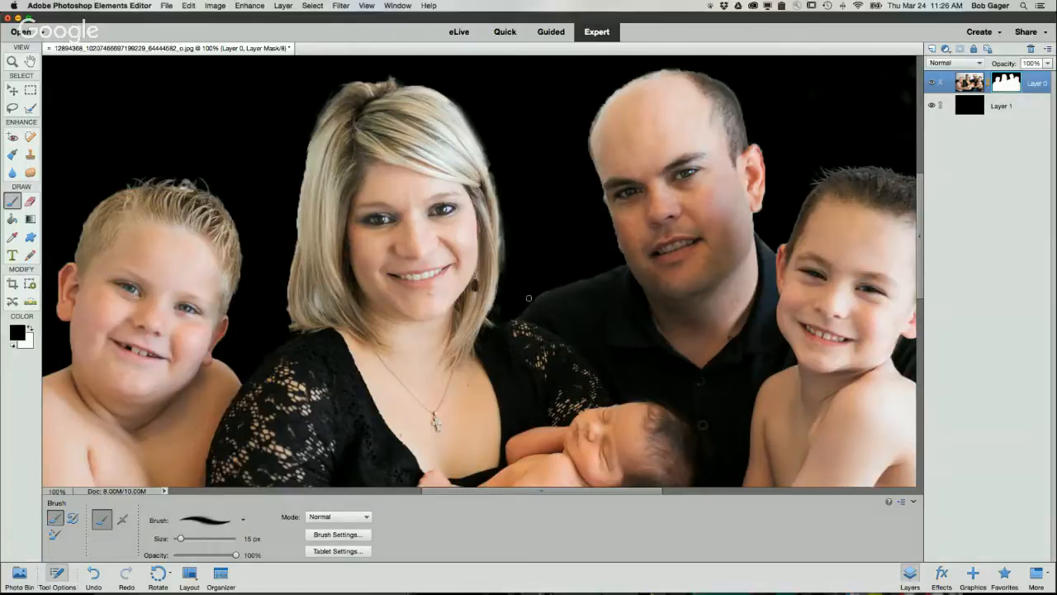
# Swap the foreground and background colors back and forth, ending with white as the foreground color
pyautogui.click(30, 328)
pyautogui.click(30, 328)
pyautogui.click(29, 328)
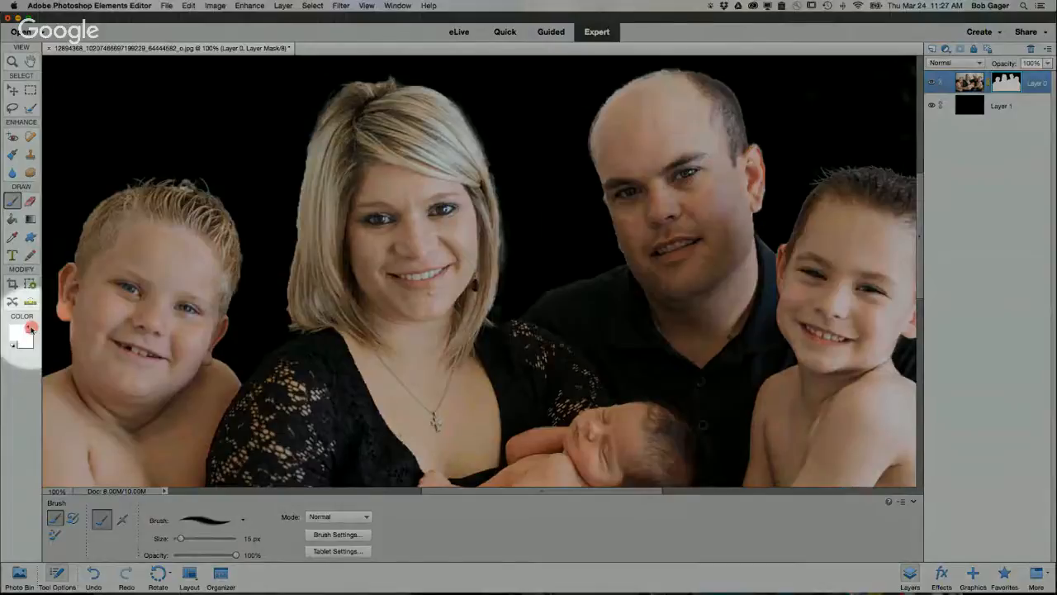
pyautogui.click(29, 328)
pyautogui.click(30, 328)
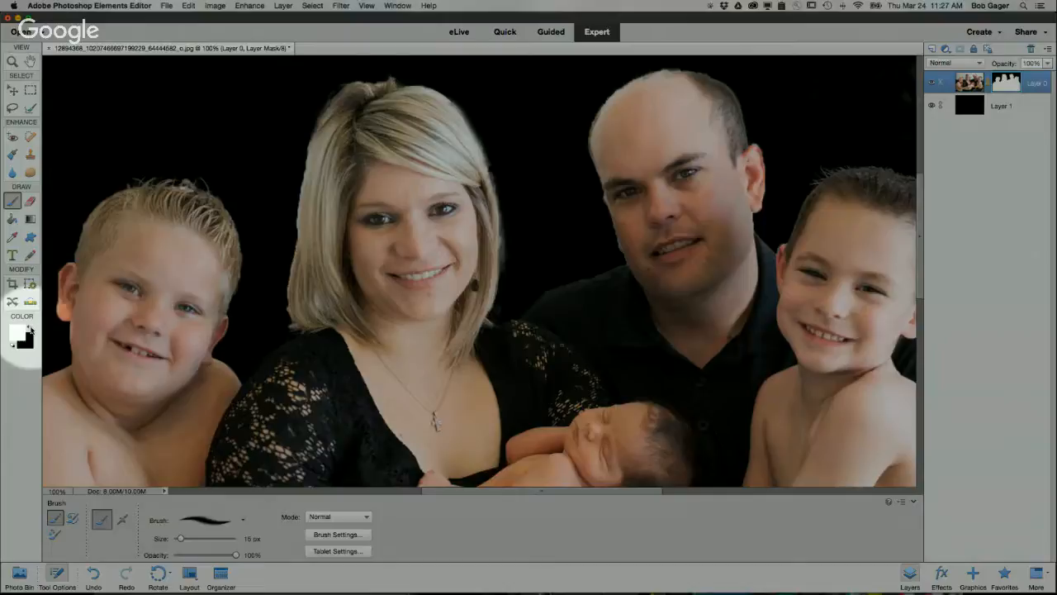
pyautogui.click(30, 328)
pyautogui.click(30, 328)
pyautogui.click(30, 327)
pyautogui.click(31, 330)
pyautogui.click(31, 329)
pyautogui.click(30, 330)
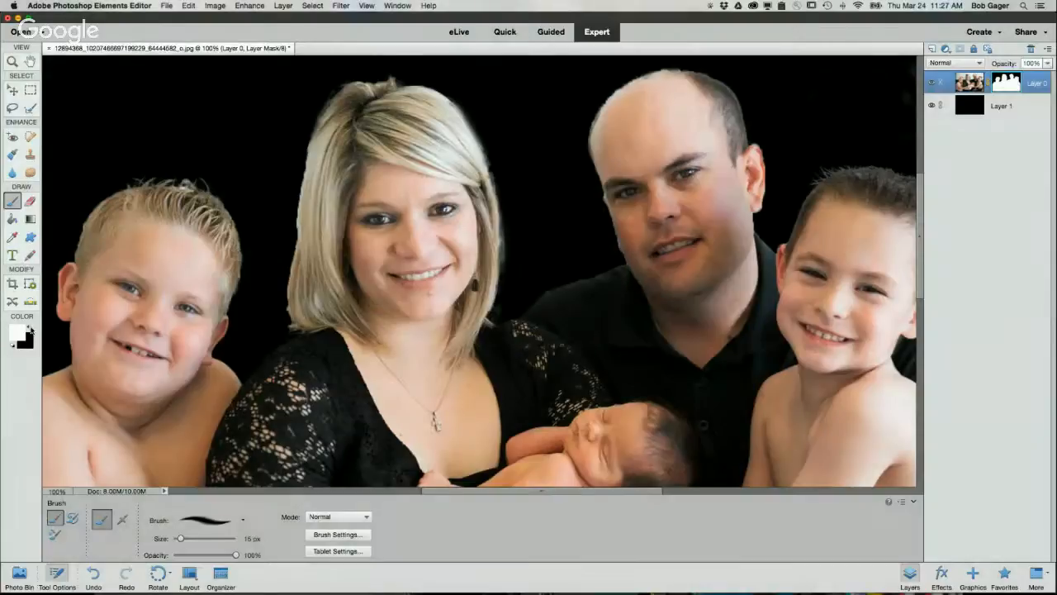
# Paint white on the mask above the man's shoulder to reveal the old background, and cover the spot again with black
pyautogui.moveTo(560, 276)
pyautogui.mouseDown()
pyautogui.moveTo(607, 267)
pyautogui.moveTo(578, 269)
pyautogui.moveTo(562, 256)
pyautogui.moveTo(600, 283)
pyautogui.moveTo(601, 260)
pyautogui.moveTo(559, 281)
pyautogui.mouseUp()
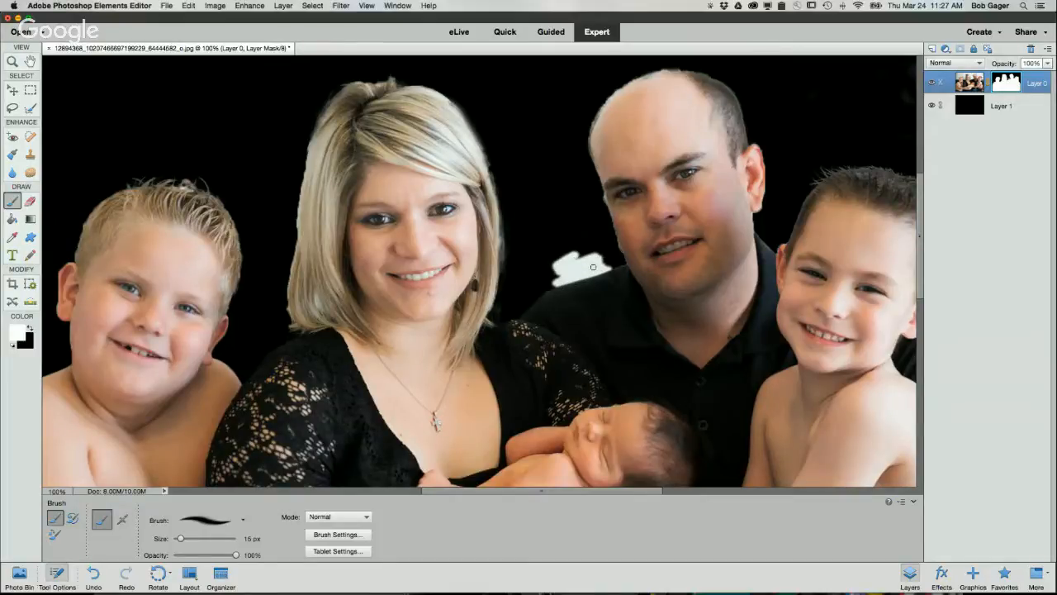
pyautogui.press('x')
pyautogui.moveTo(595, 266)
pyautogui.mouseDown()
pyautogui.moveTo(559, 261)
pyautogui.moveTo(572, 253)
pyautogui.moveTo(554, 279)
pyautogui.mouseUp()
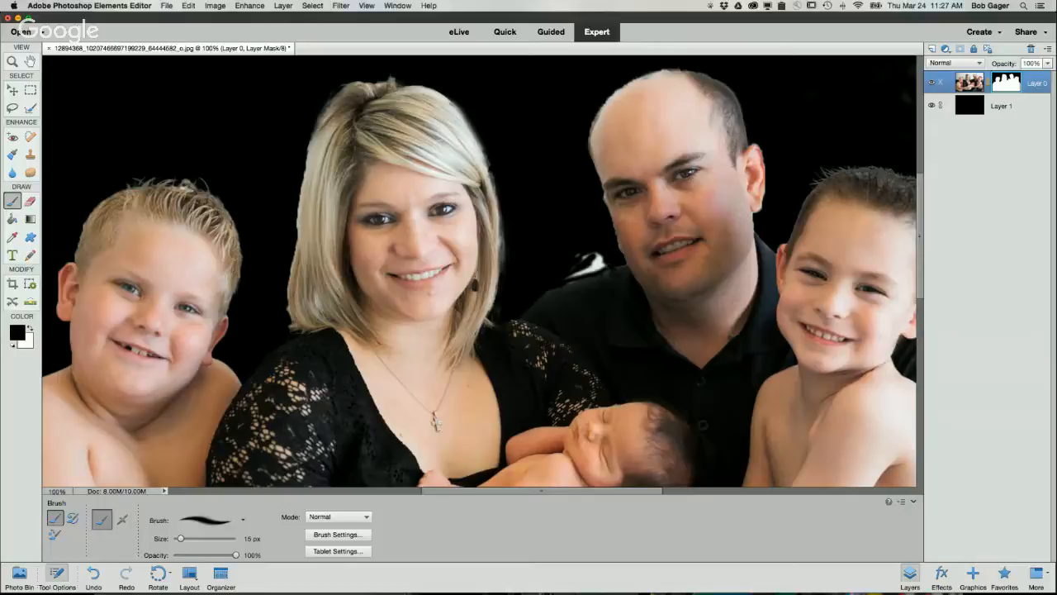
pyautogui.moveTo(599, 261); pyautogui.dragTo(588, 257)
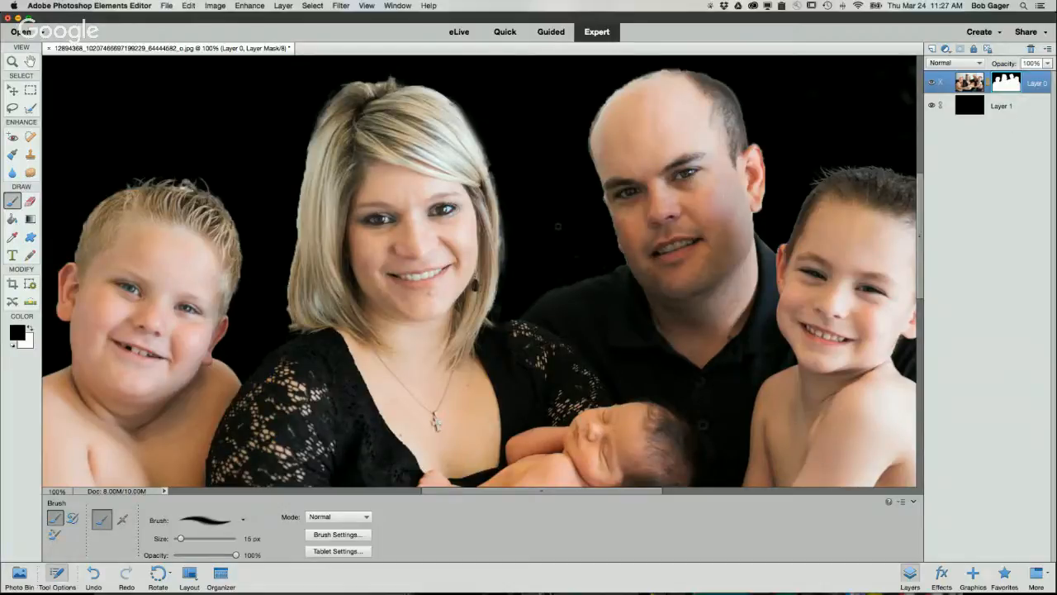
# Paint black on Layer 0's mask over the faint smudge above the dark-haired boy
pyautogui.hscroll(-10, 547, 225)
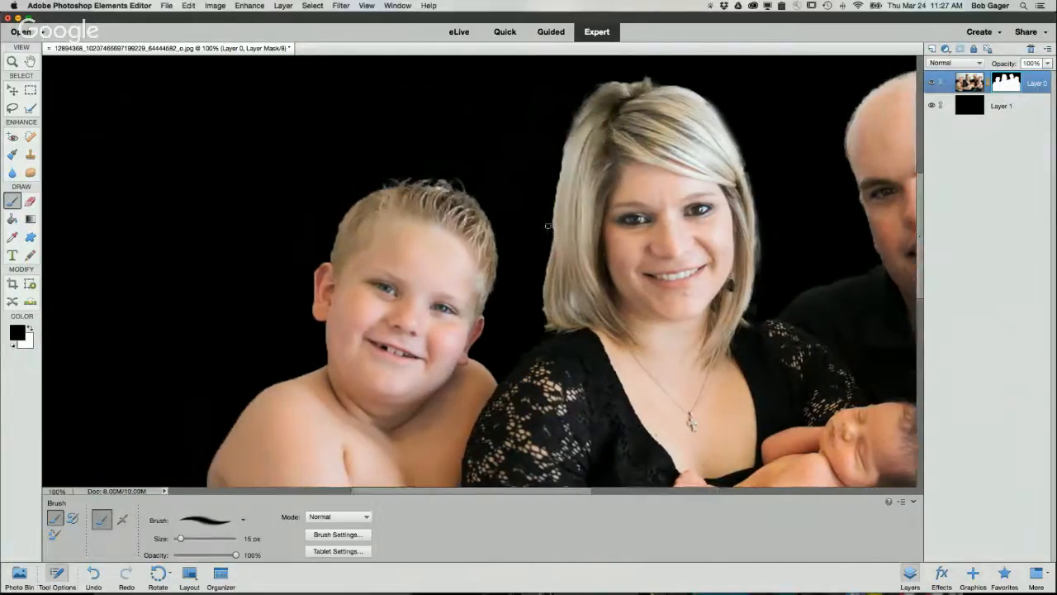
pyautogui.hscroll(-5, 548, 225)
pyautogui.scroll(-3, 547, 225)
pyautogui.hscroll(10, 547, 226)
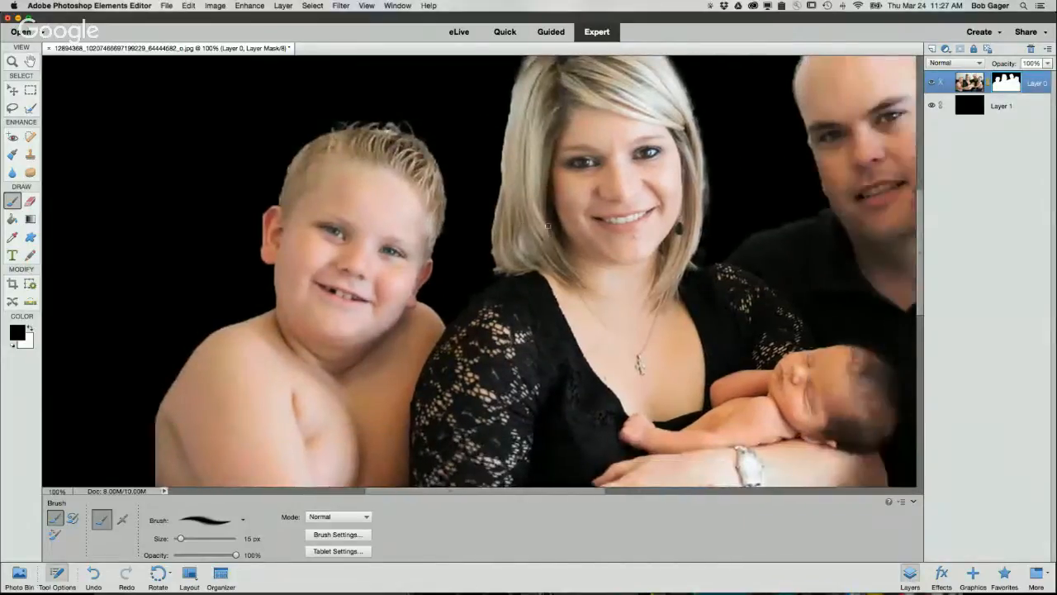
pyautogui.scroll(5, 547, 225)
pyautogui.hscroll(12, 548, 226)
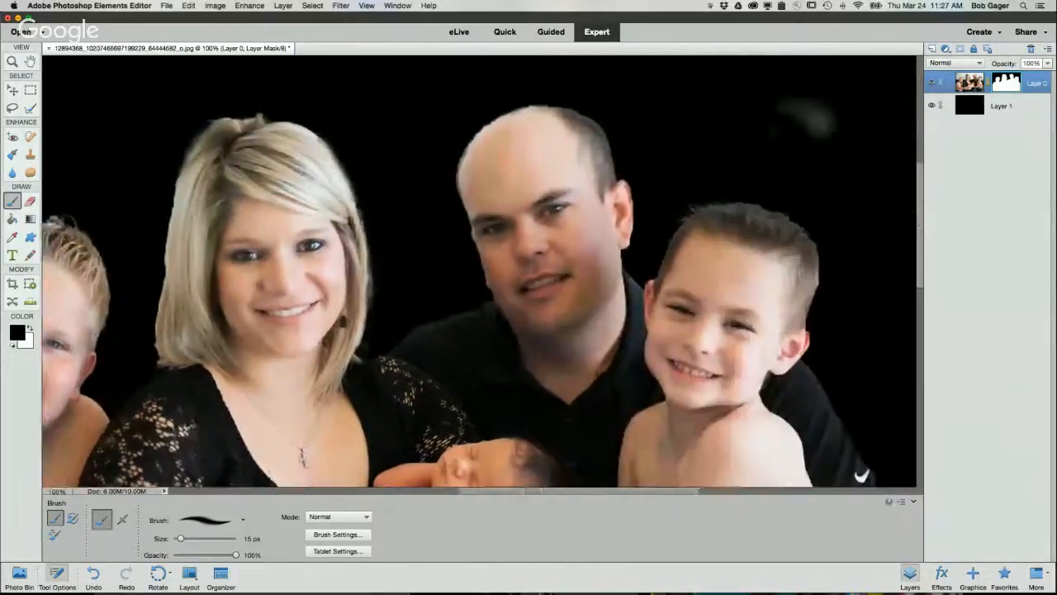
pyautogui.hscroll(5, 548, 226)
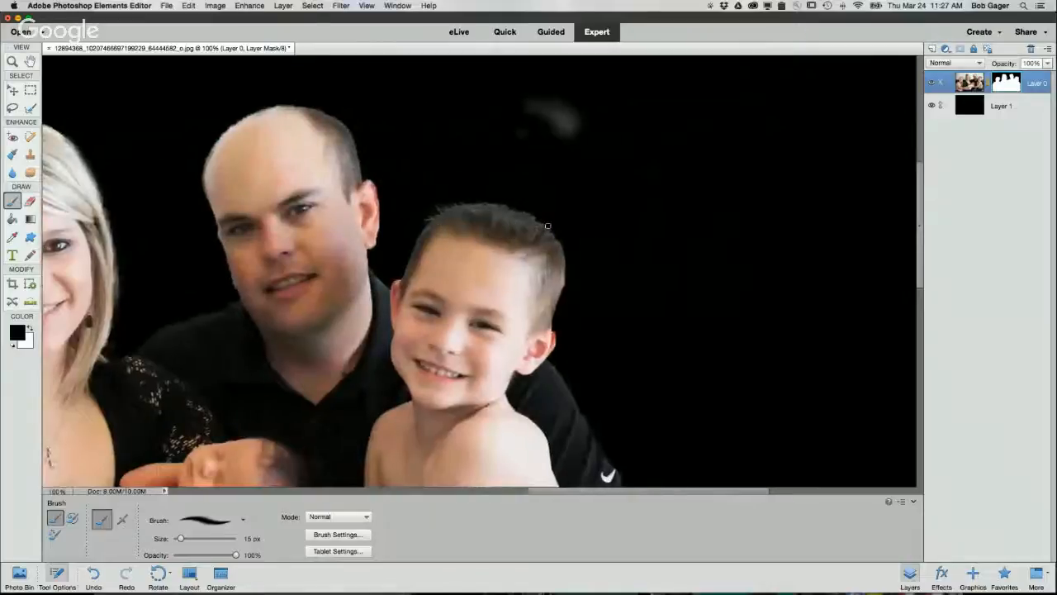
pyautogui.moveTo(555, 121)
pyautogui.mouseDown()
pyautogui.moveTo(572, 150)
pyautogui.moveTo(557, 111)
pyautogui.moveTo(545, 110)
pyautogui.moveTo(573, 109)
pyautogui.mouseUp()
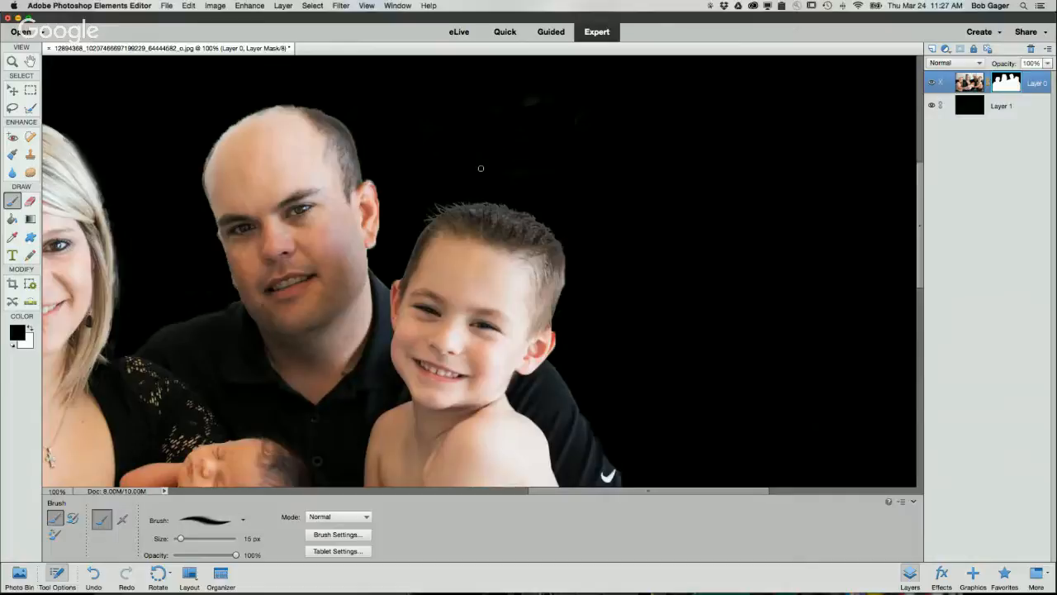
# Add another empty layer and place it between Layer 0 and the black-filled Layer 1
pyautogui.hscroll(-5, 481, 168)
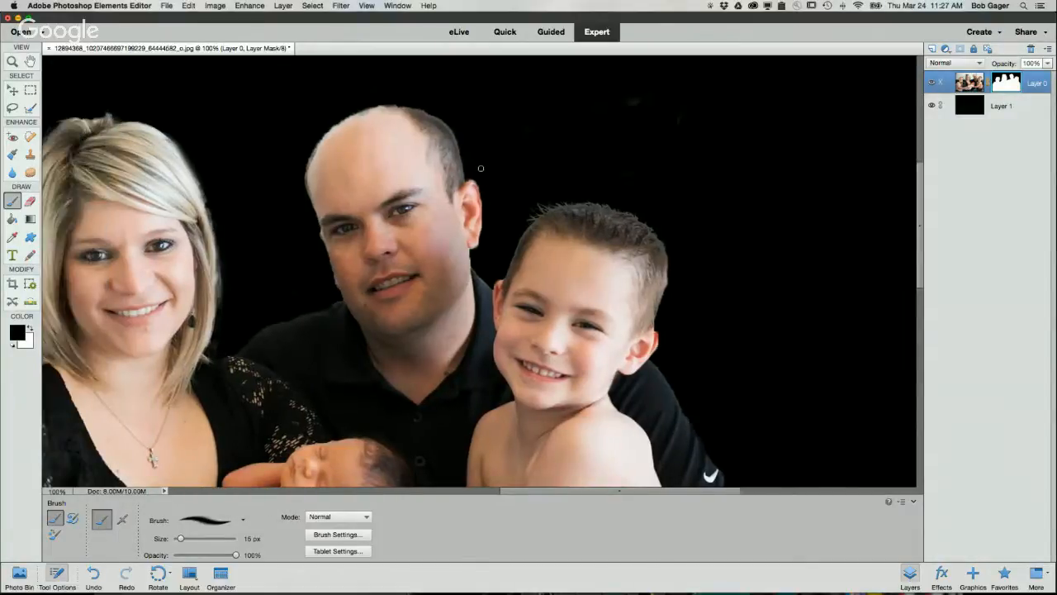
pyautogui.hscroll(-5, 481, 168)
pyautogui.hscroll(-2, 476, 170)
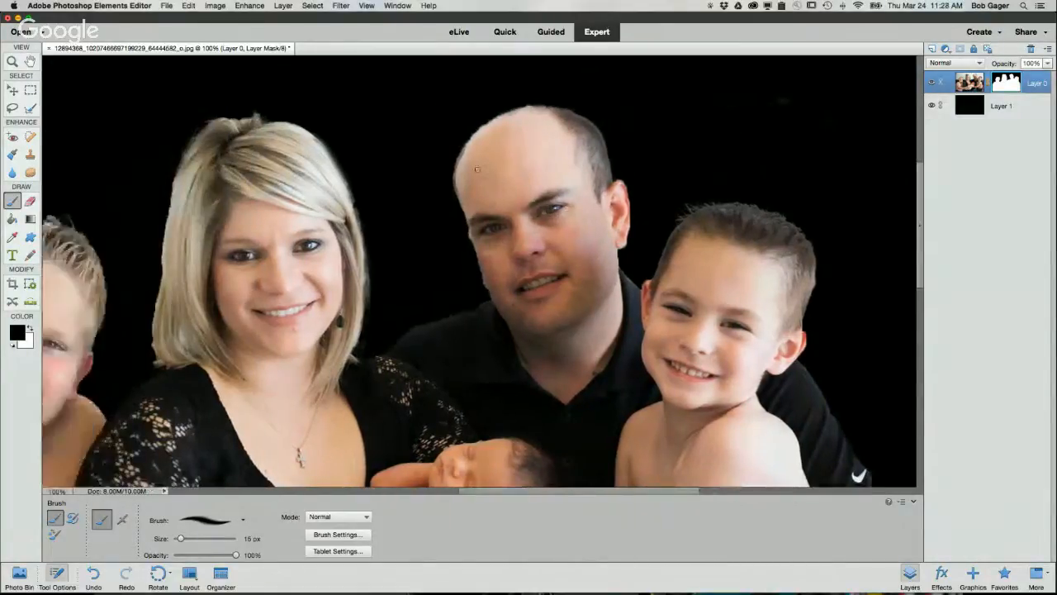
pyautogui.hscroll(-2, 477, 170)
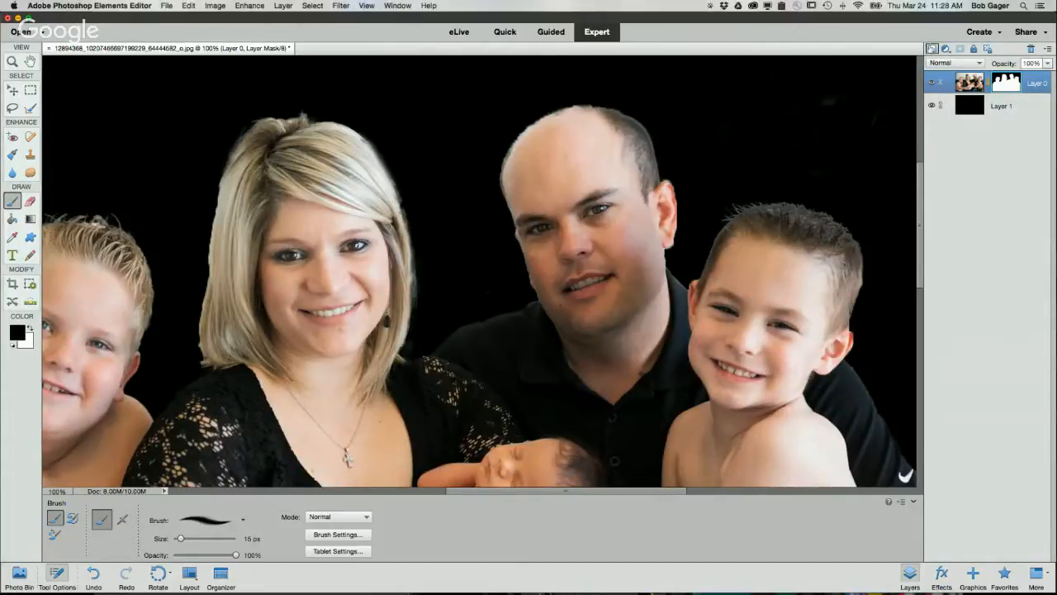
pyautogui.click(932, 49)
pyautogui.moveTo(962, 81); pyautogui.dragTo(1005, 113)
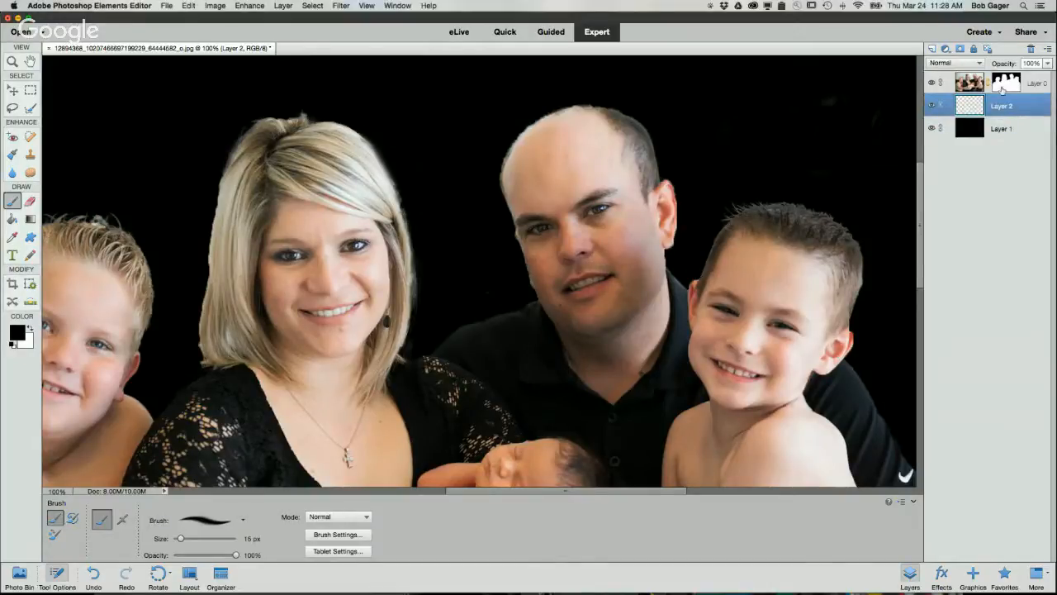
# Set the foreground color to a vivid blue with hue 250° and fill Layer 2 with it using the Paint Bucket
pyautogui.click(17, 334)
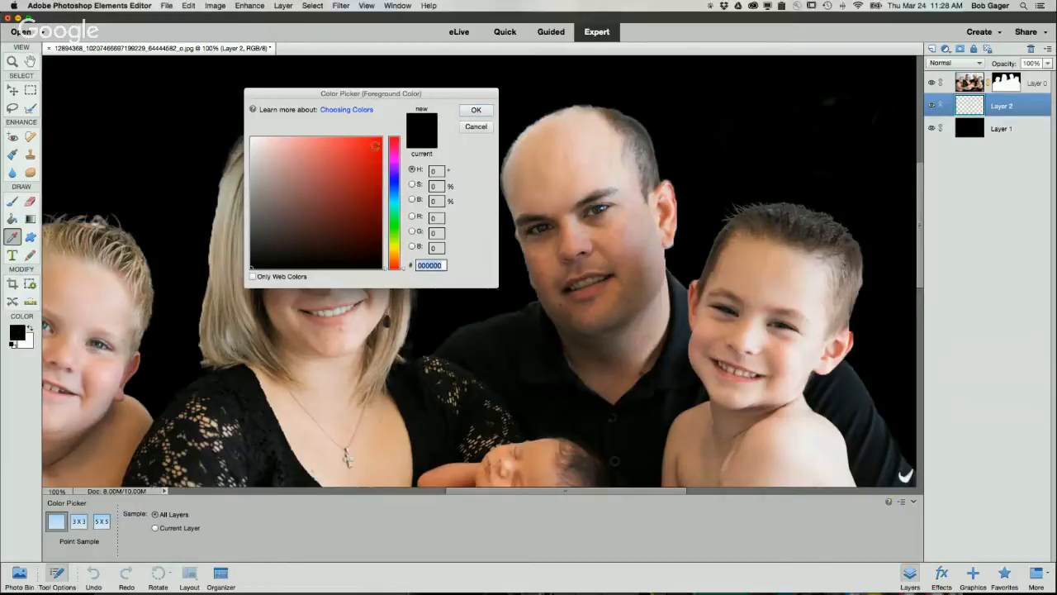
pyautogui.click(396, 178)
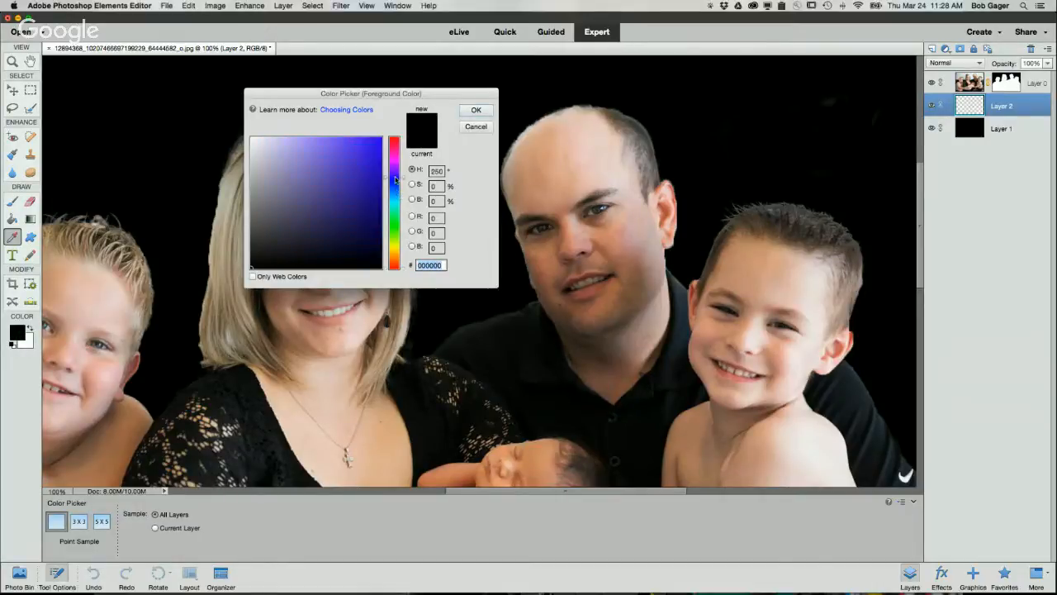
pyautogui.click(372, 152)
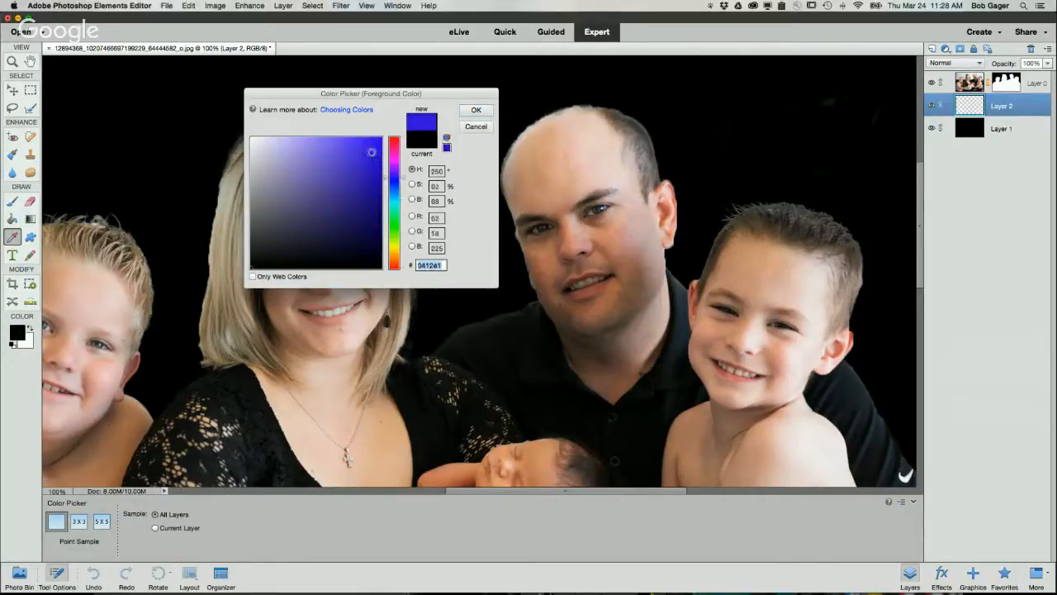
pyautogui.click(479, 111)
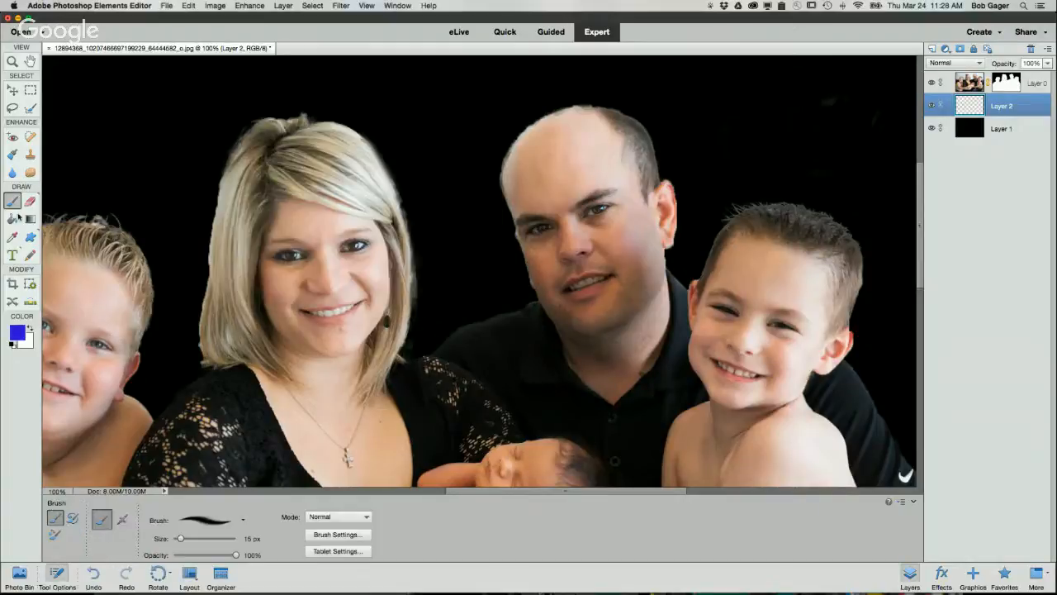
pyautogui.click(12, 218)
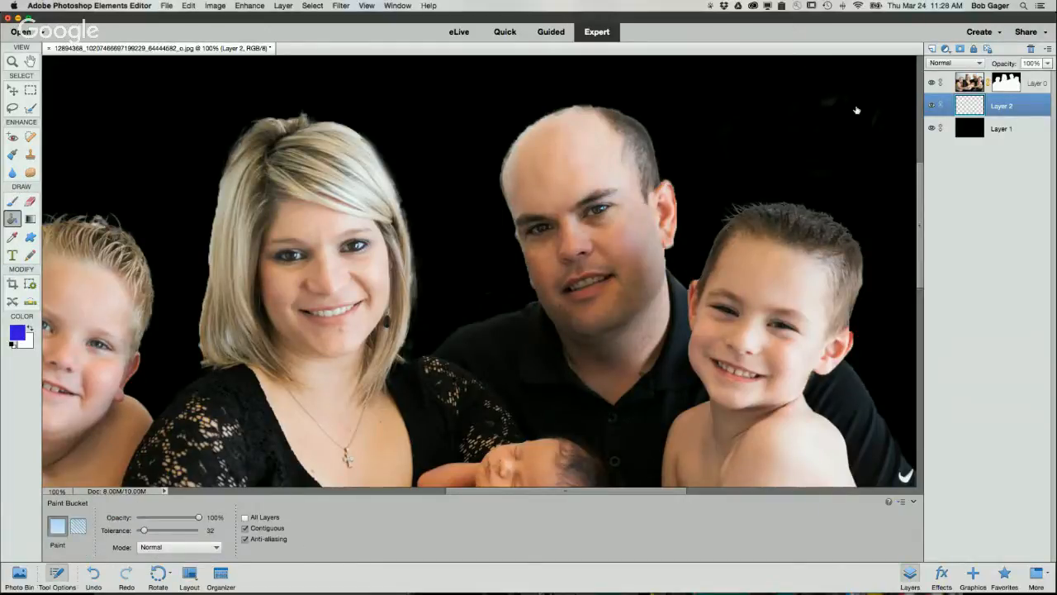
pyautogui.click(437, 117)
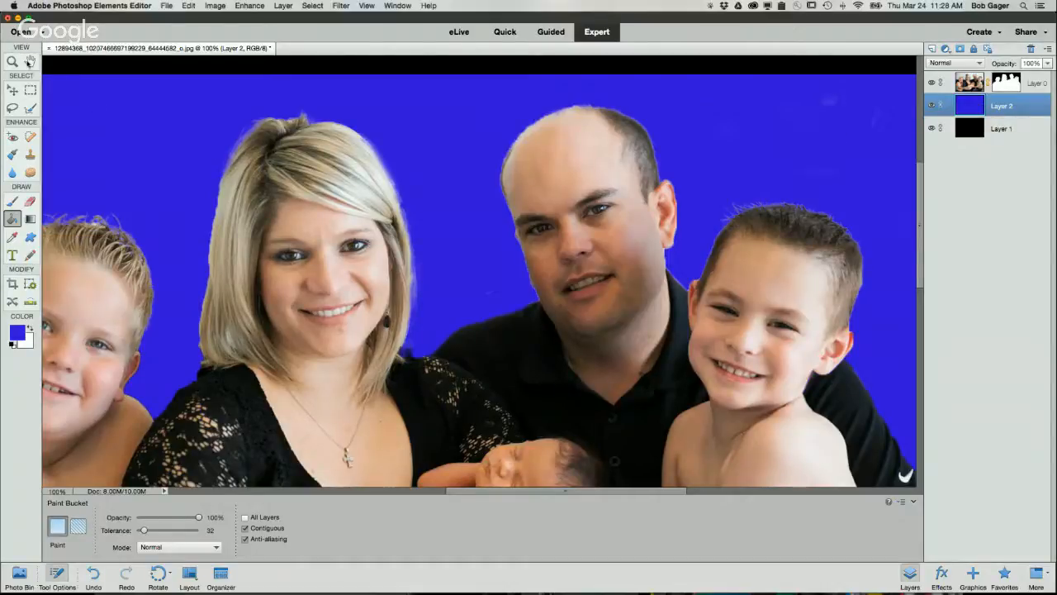
pyautogui.doubleClick(29, 62)
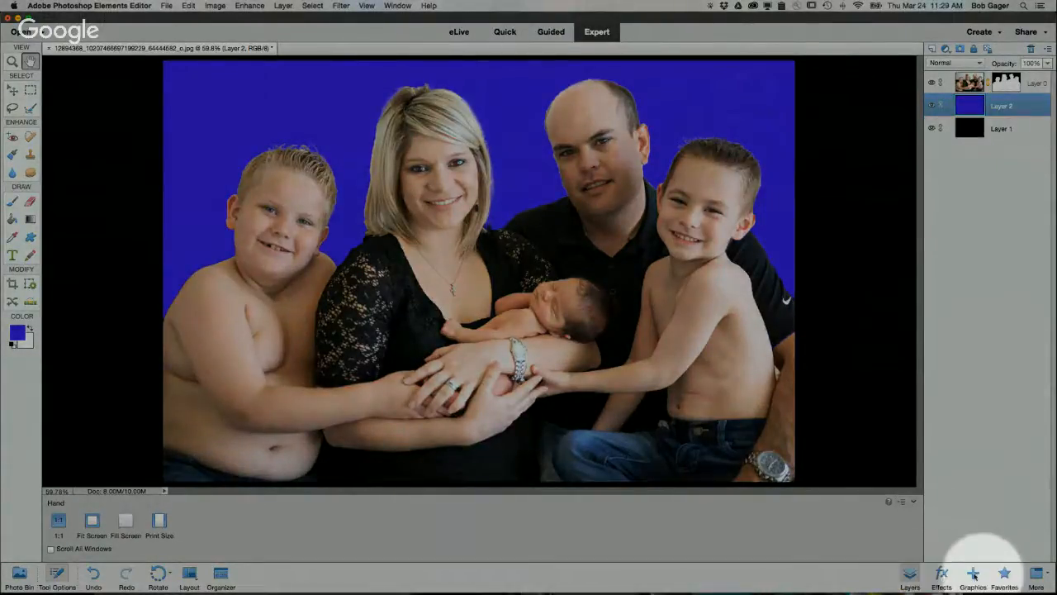
# Browse the graphics library by type for backgrounds and add the blue background with colorful balloons to the portrait
pyautogui.click(975, 575)
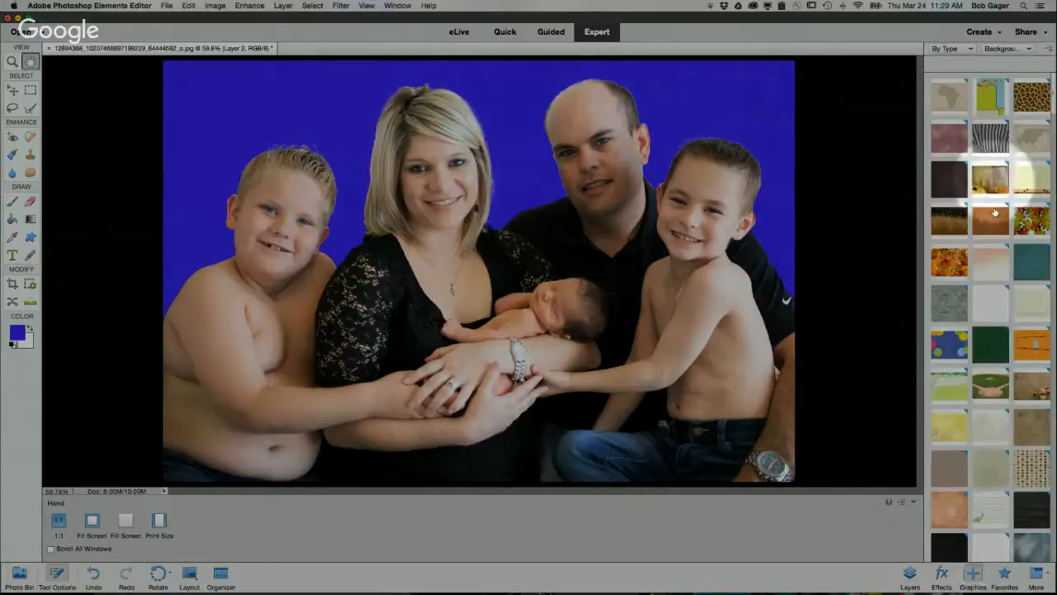
pyautogui.click(960, 49)
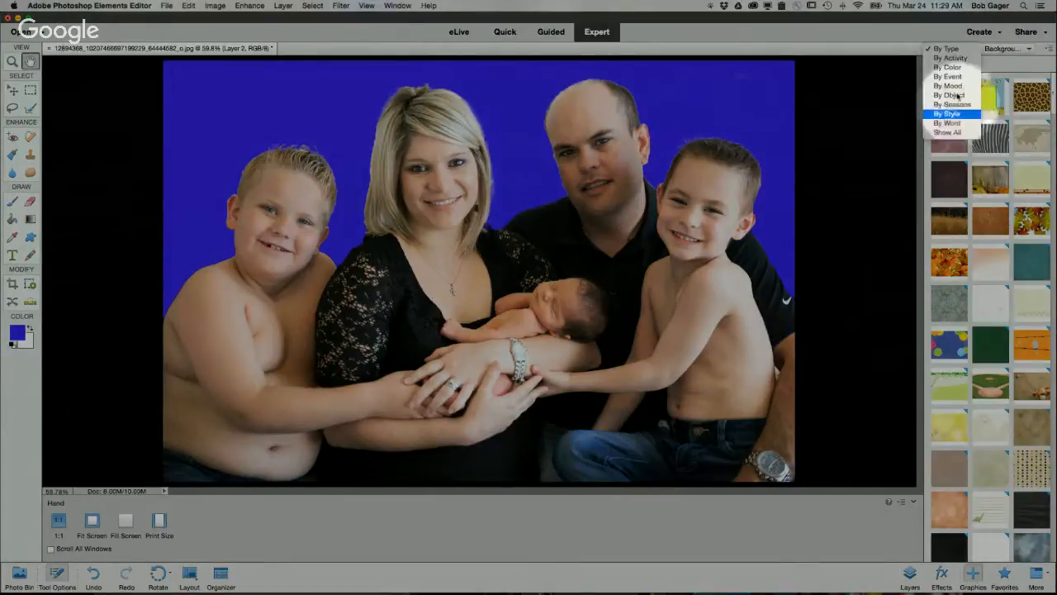
pyautogui.click(948, 50)
pyautogui.click(948, 51)
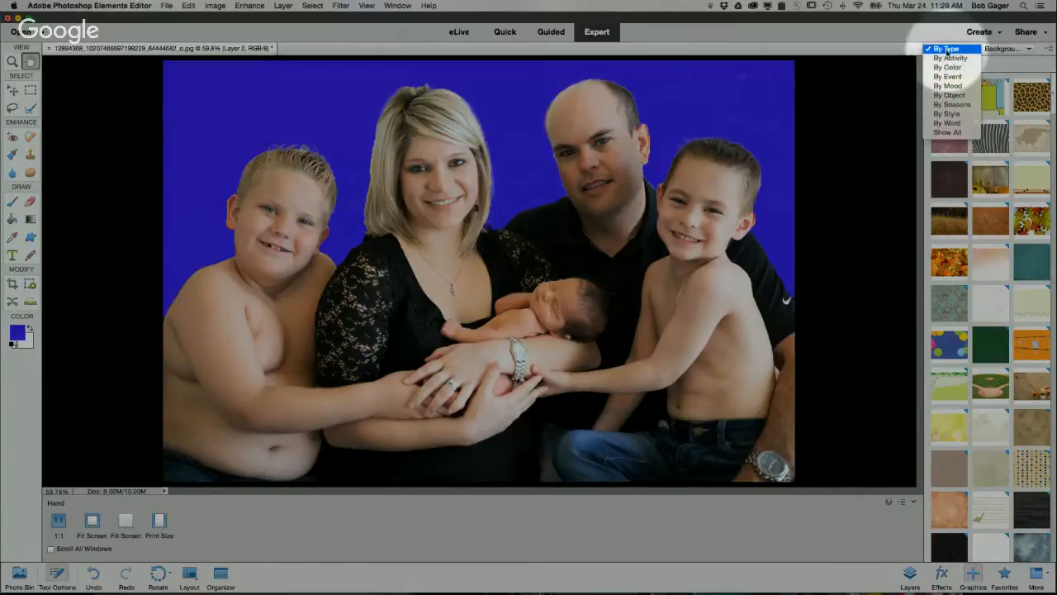
pyautogui.click(948, 50)
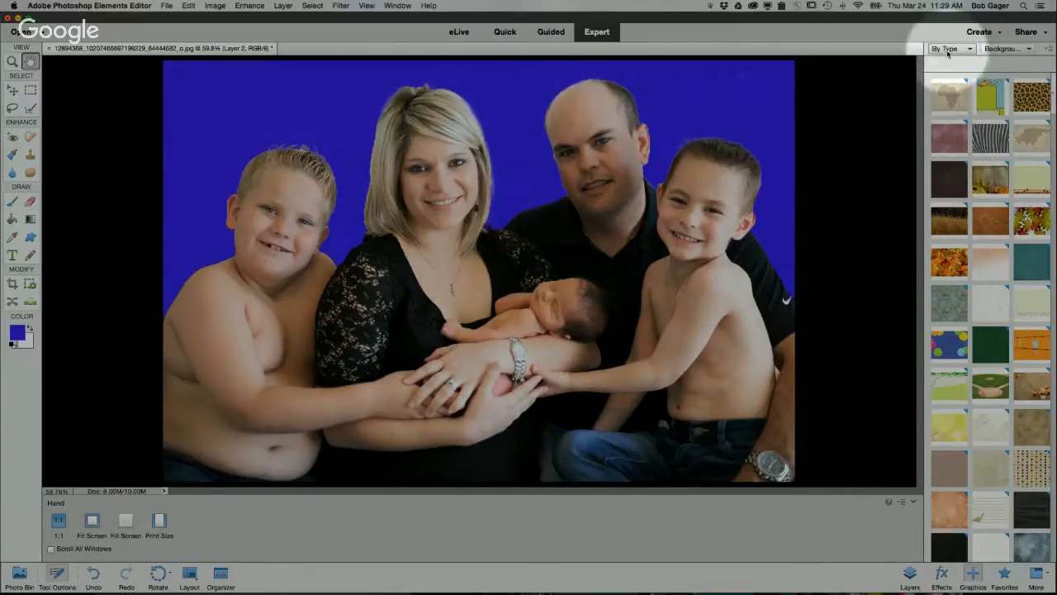
pyautogui.click(1009, 49)
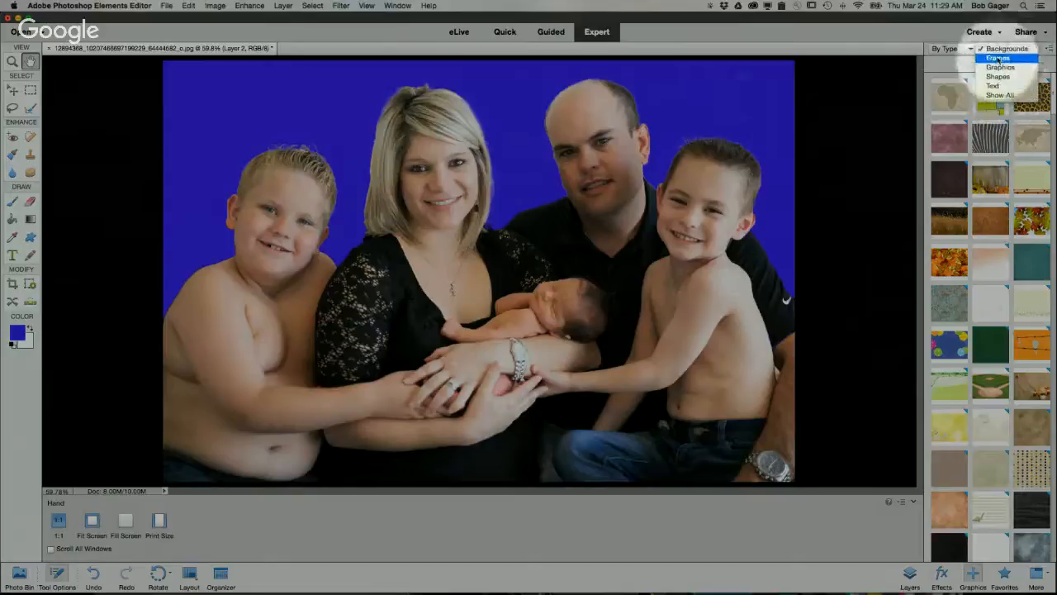
pyautogui.click(998, 49)
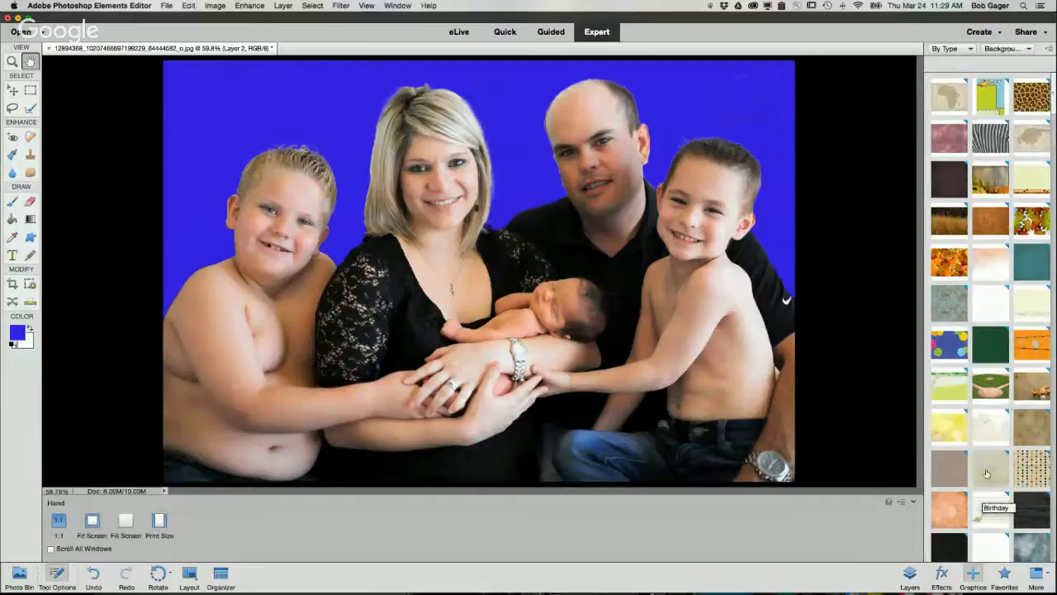
pyautogui.click(955, 346)
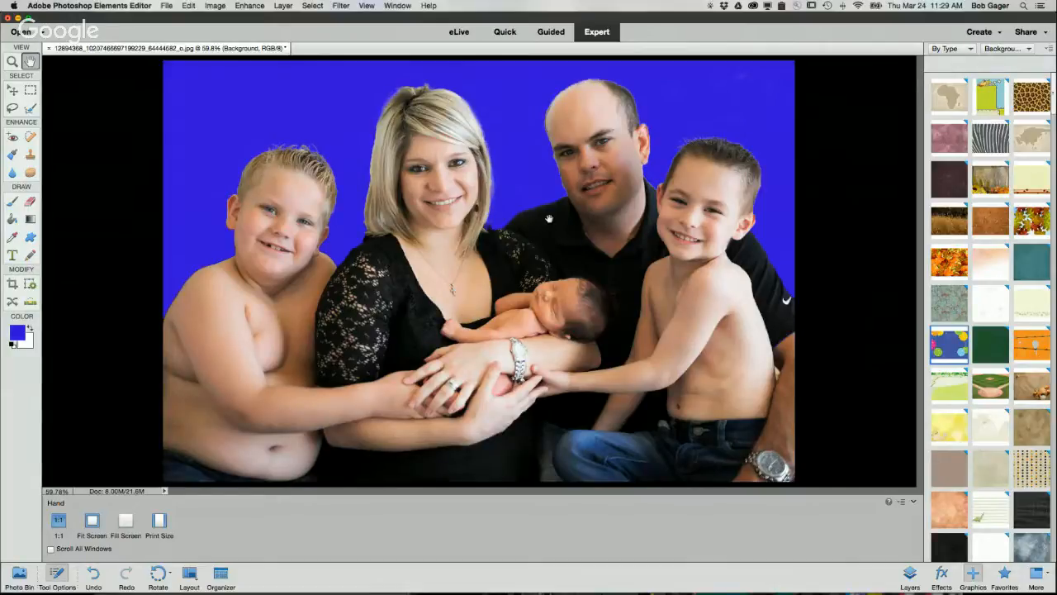
# Hide the blue Layer 2 and the black Layer 1 to reveal the Background layer behind the family
pyautogui.click(909, 573)
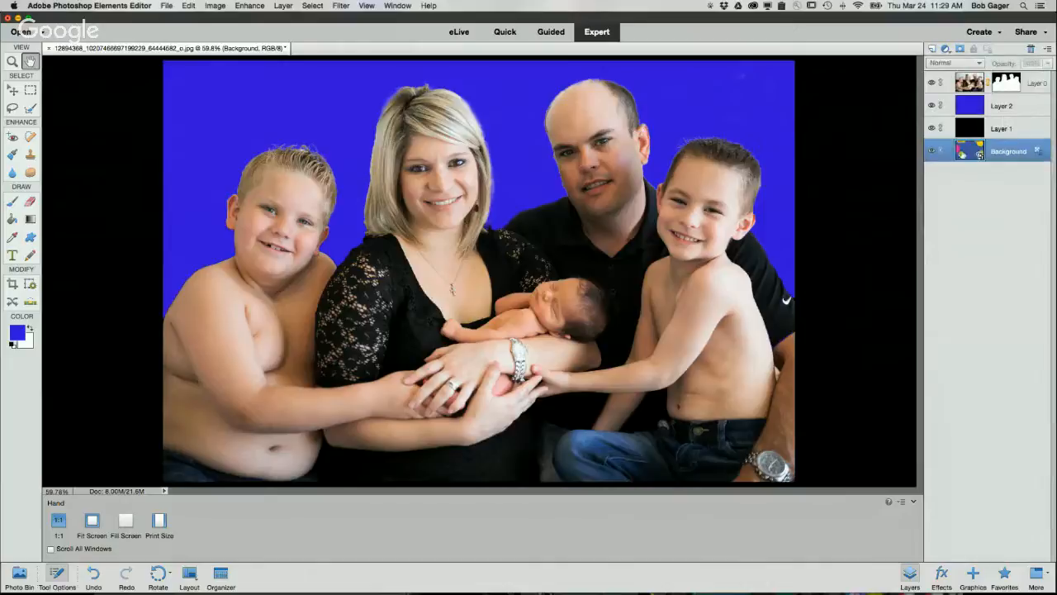
pyautogui.click(932, 105)
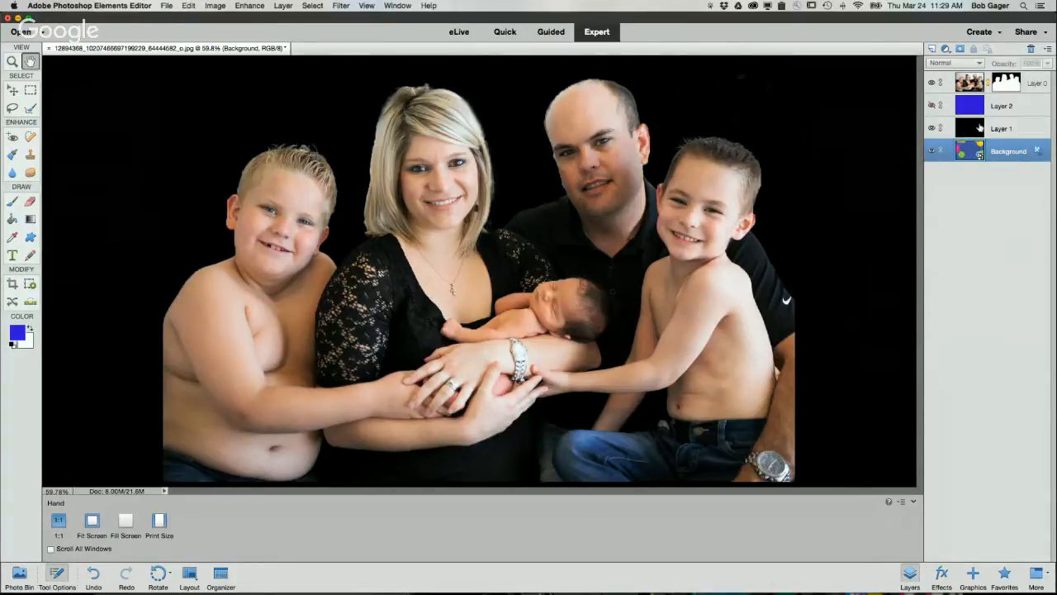
pyautogui.click(932, 129)
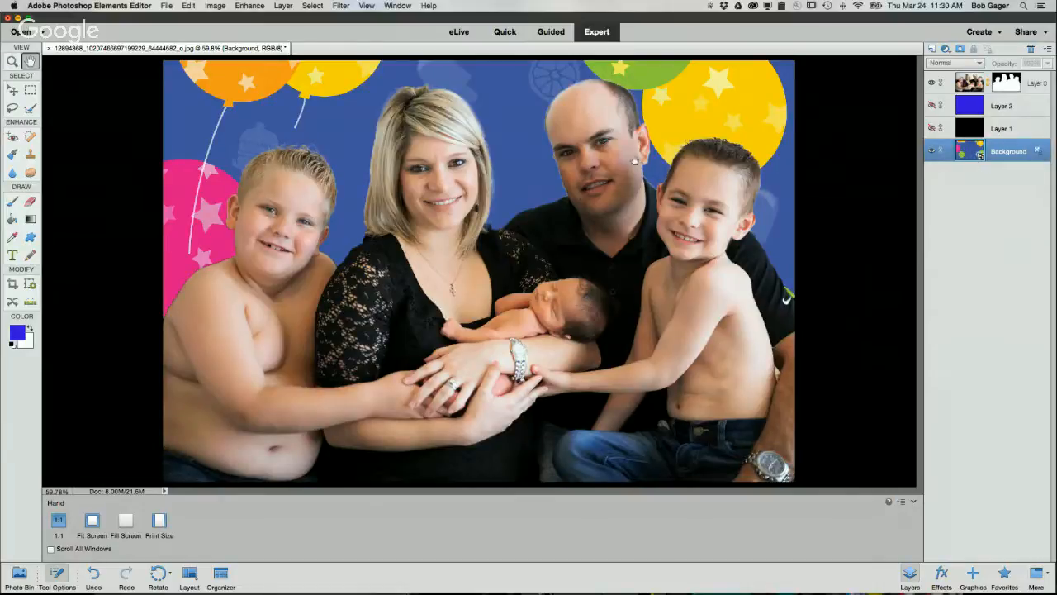
# Replace the balloon background with the textured metallic gray-brown gradient from the graphics library
pyautogui.click(973, 577)
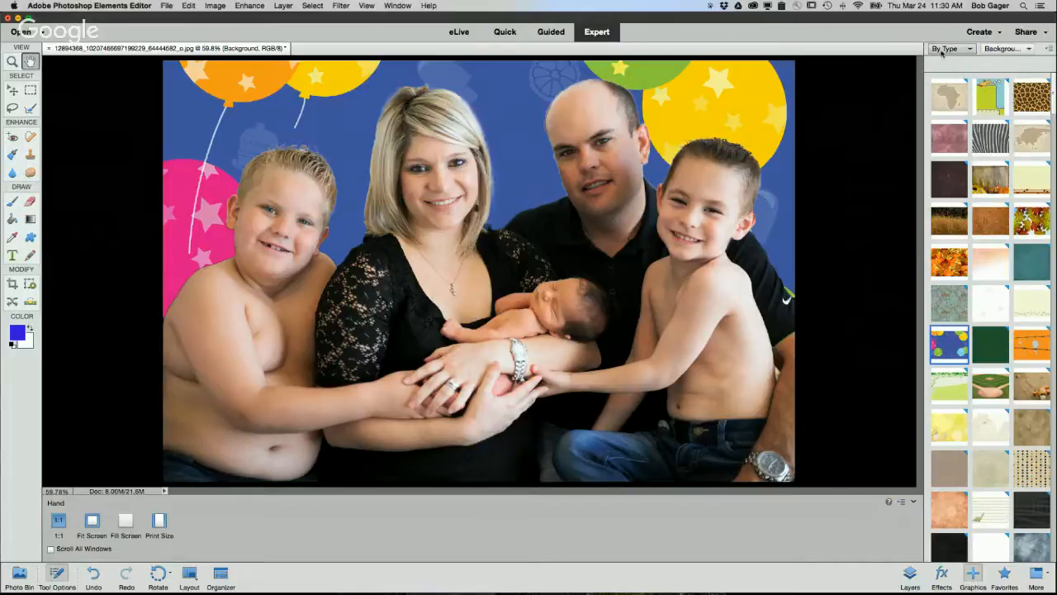
pyautogui.scroll(-10, 991, 217)
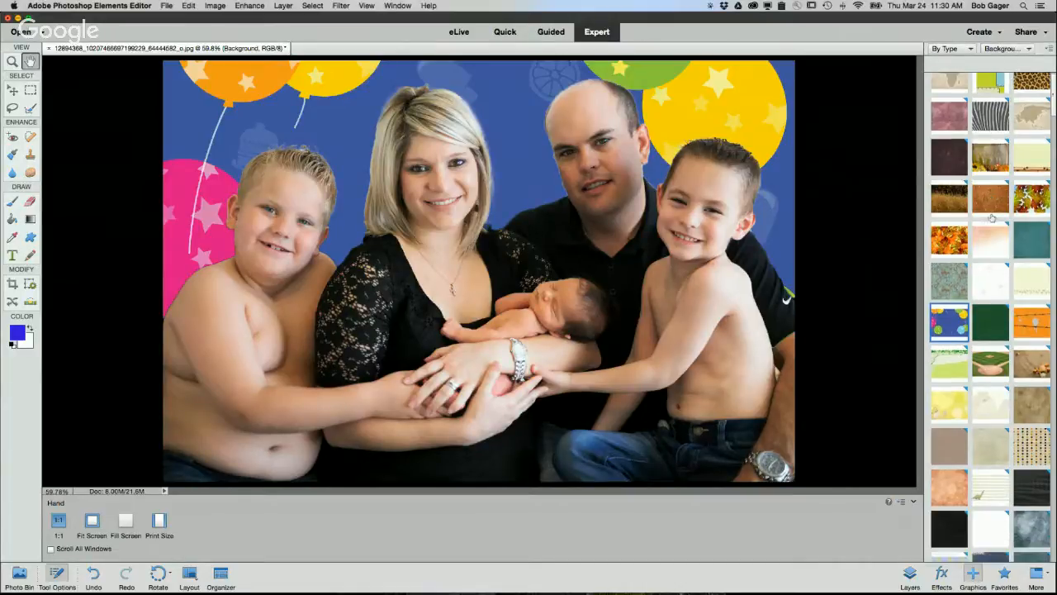
pyautogui.scroll(-6, 991, 217)
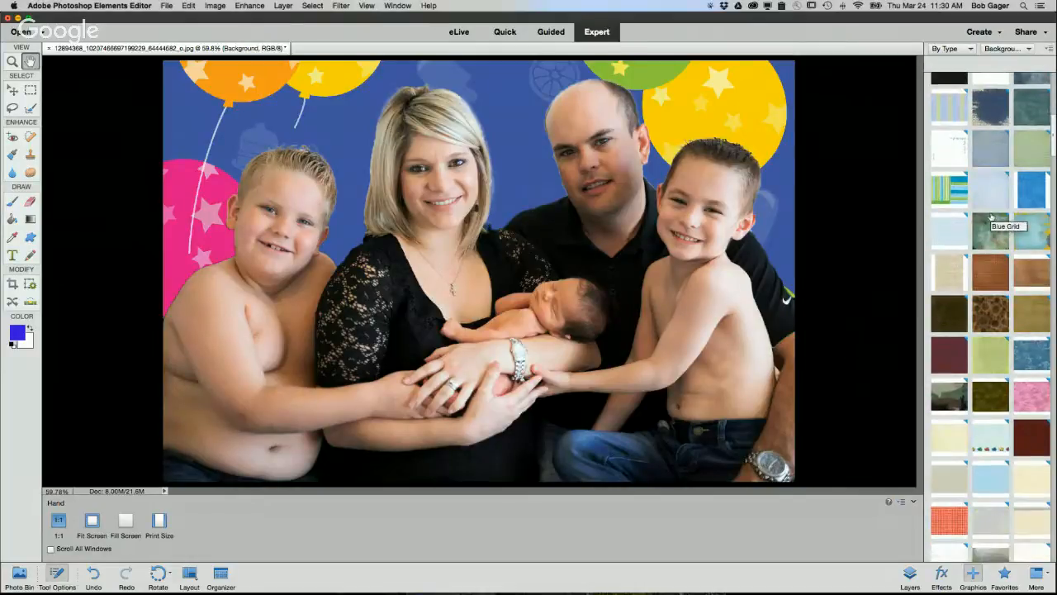
pyautogui.scroll(-1, 991, 218)
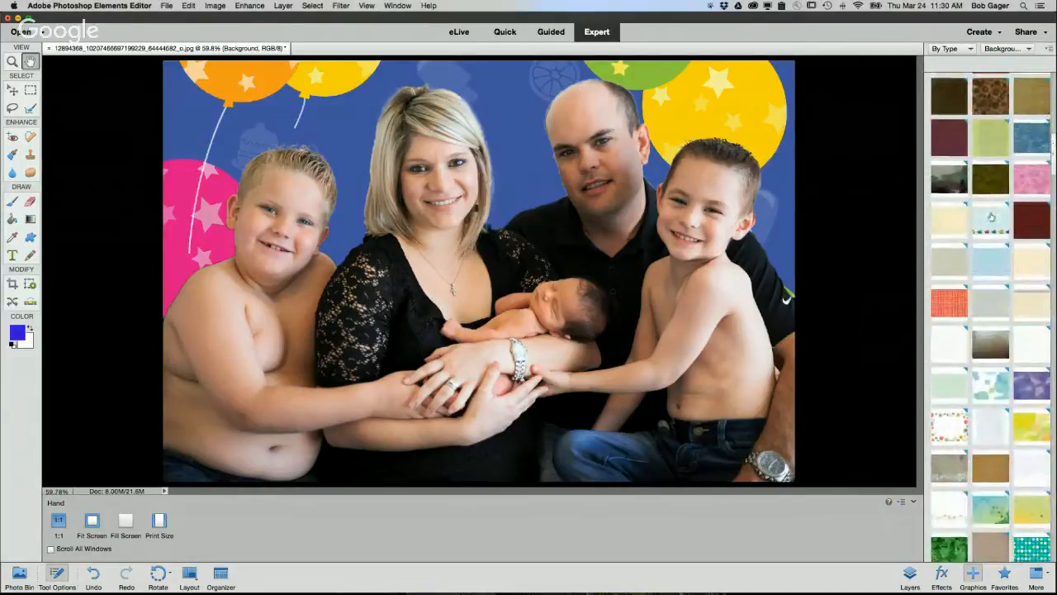
pyautogui.click(997, 345)
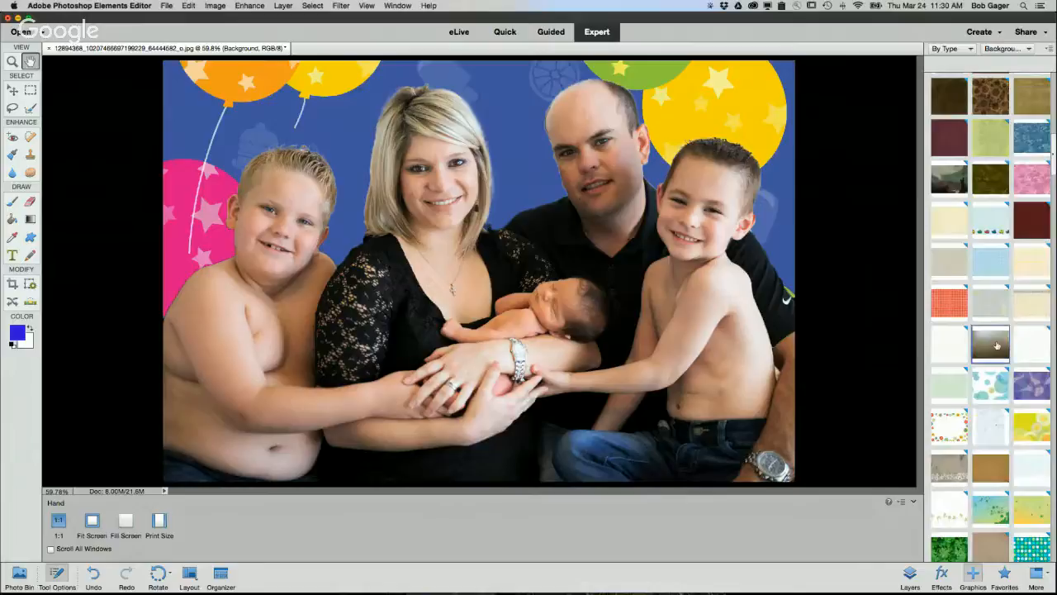
pyautogui.moveTo(997, 345); pyautogui.dragTo(501, 203)
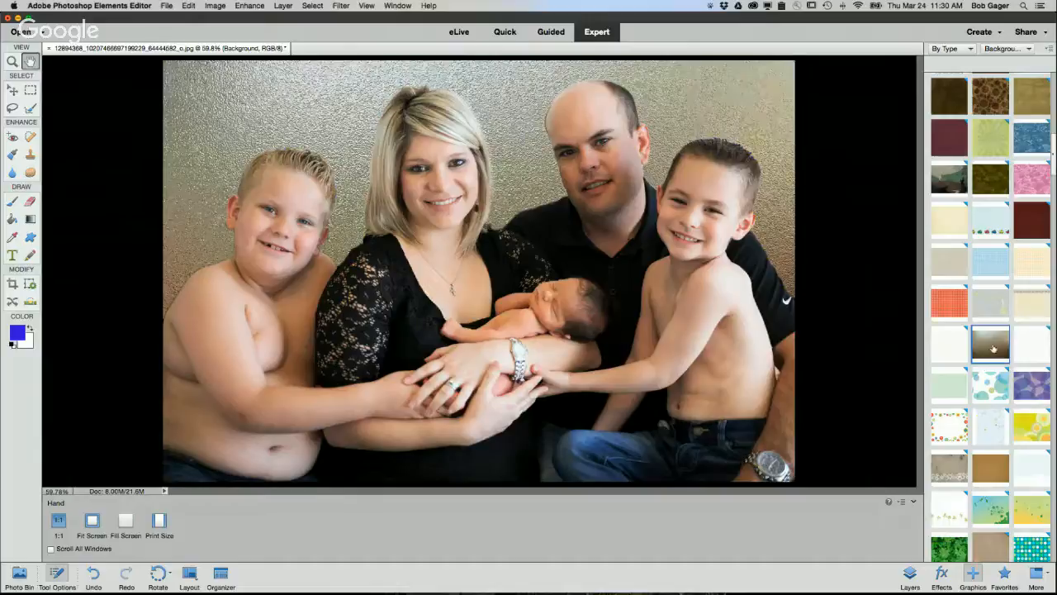
# Try the pink polka-dot background behind the family, and replace it with the weathered white cracked-paint texture
pyautogui.scroll(-5, 993, 348)
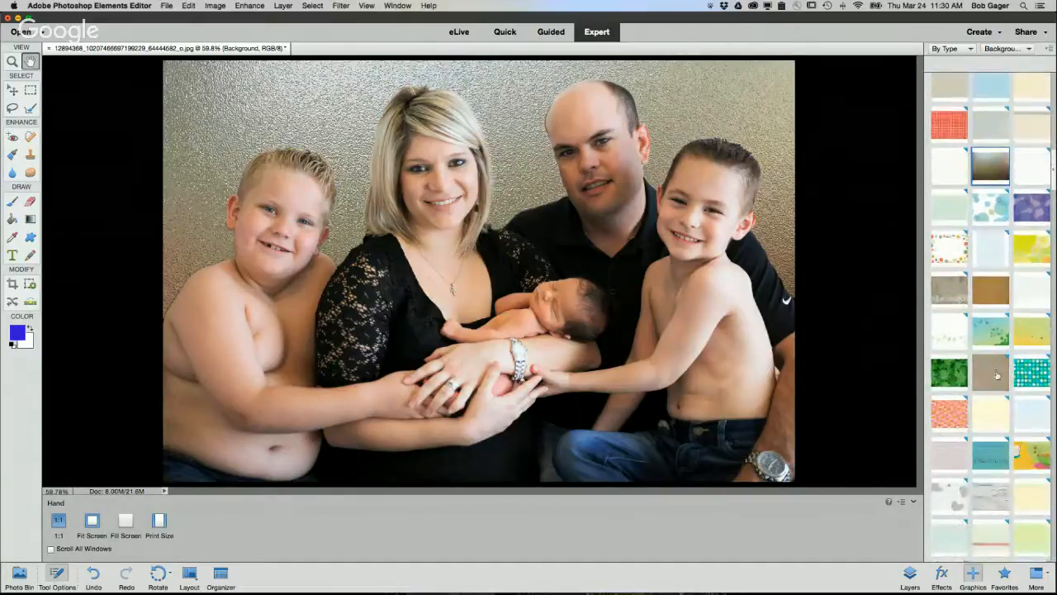
pyautogui.scroll(-2, 997, 376)
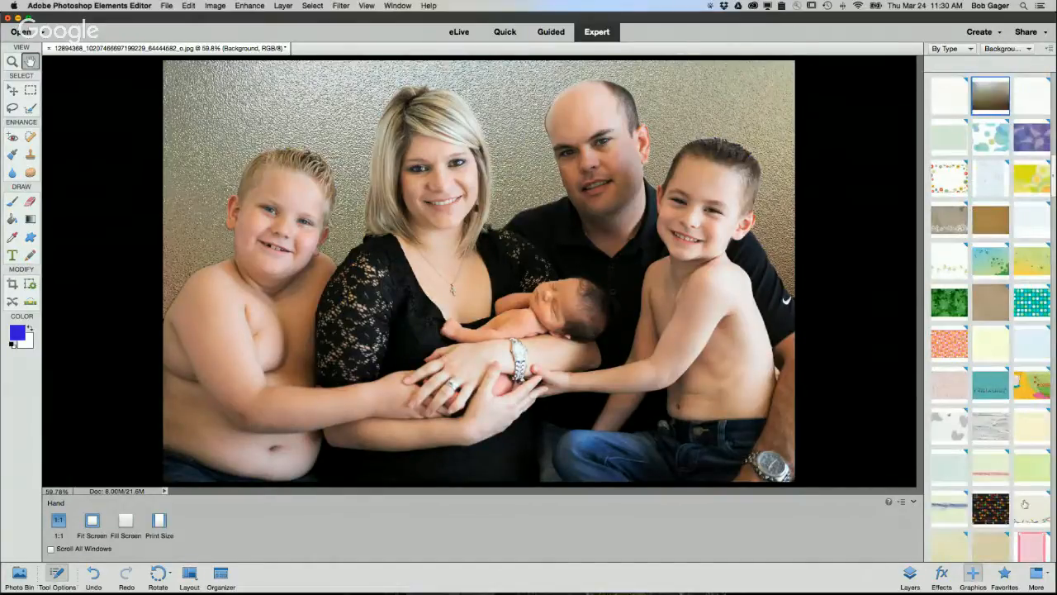
pyautogui.click(950, 350)
pyautogui.moveTo(780, 178); pyautogui.dragTo(674, 114)
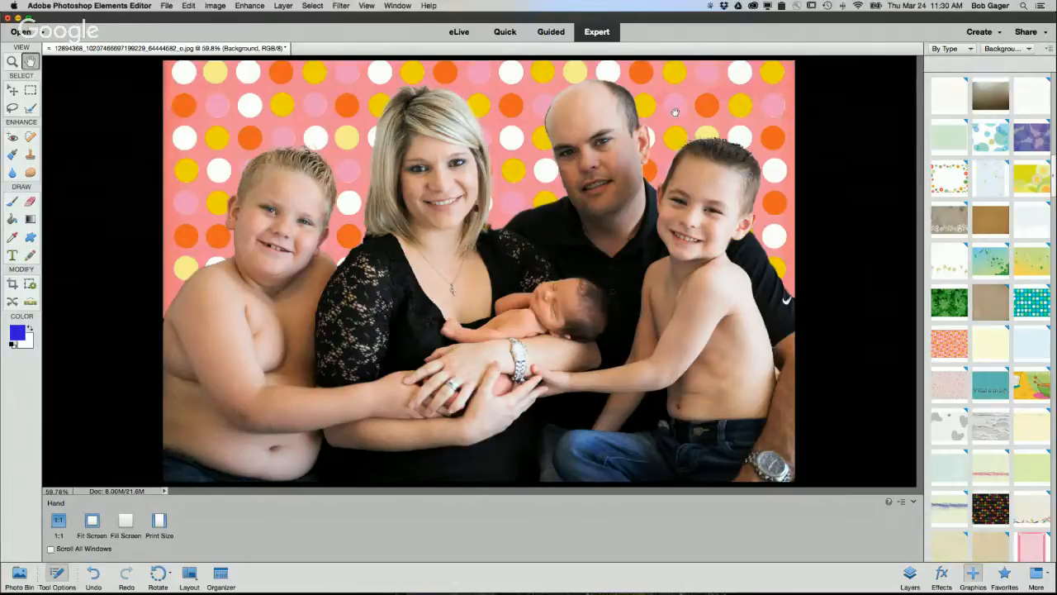
pyautogui.scroll(-1, 1001, 380)
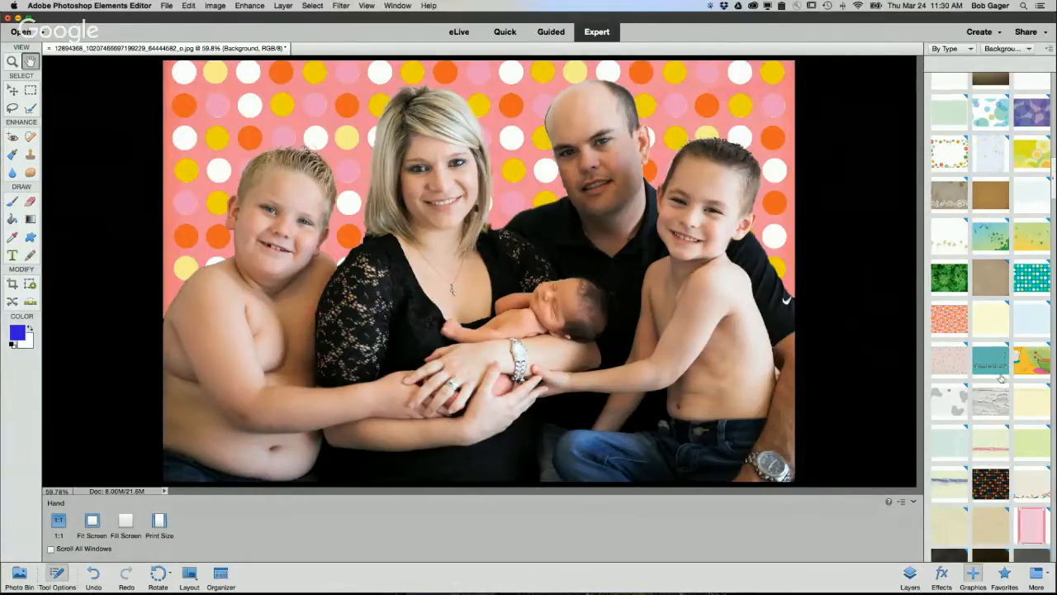
pyautogui.click(991, 391)
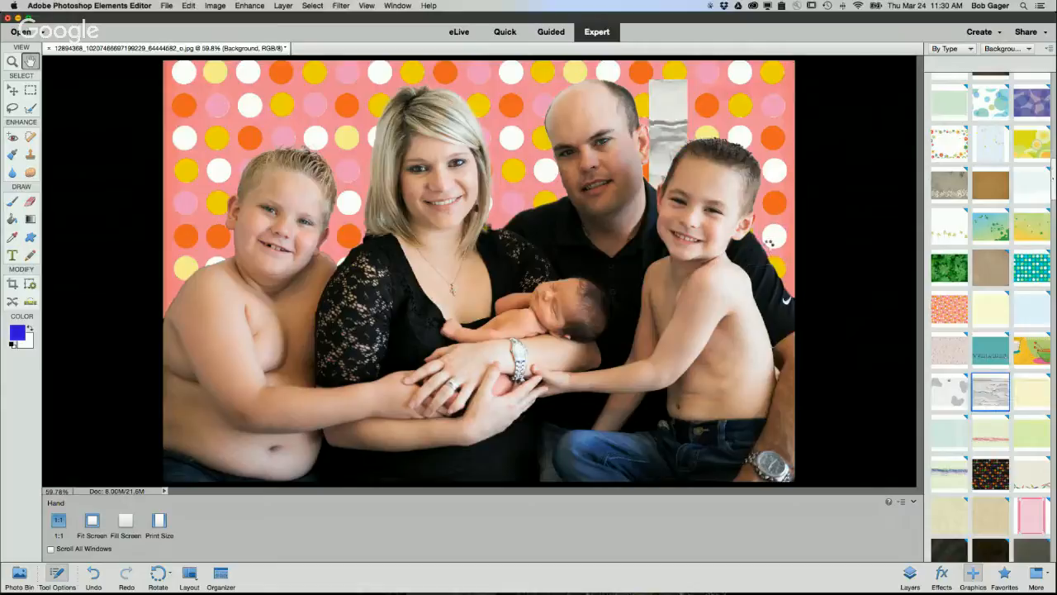
# Replace the cracked-paint background with the Gold Blue Spots background from the graphics library
pyautogui.scroll(-10, 977, 376)
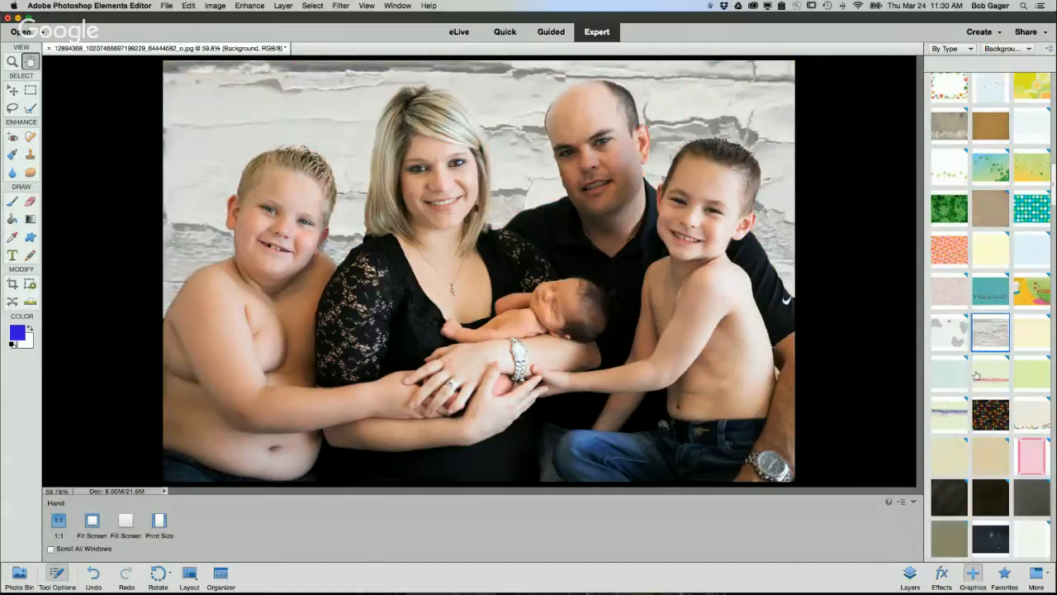
pyautogui.scroll(-6, 976, 376)
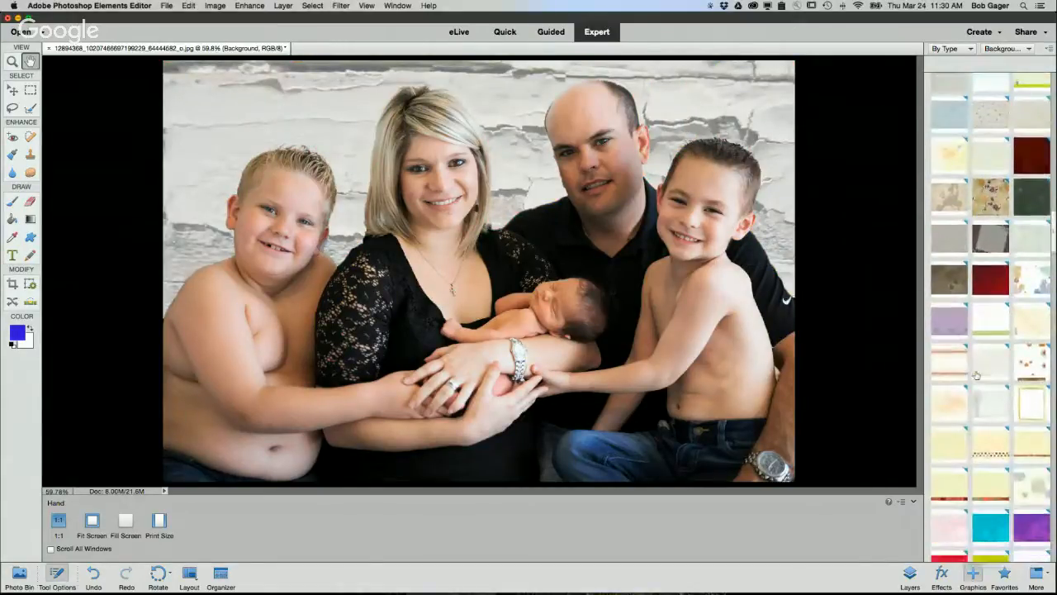
pyautogui.scroll(-6, 976, 376)
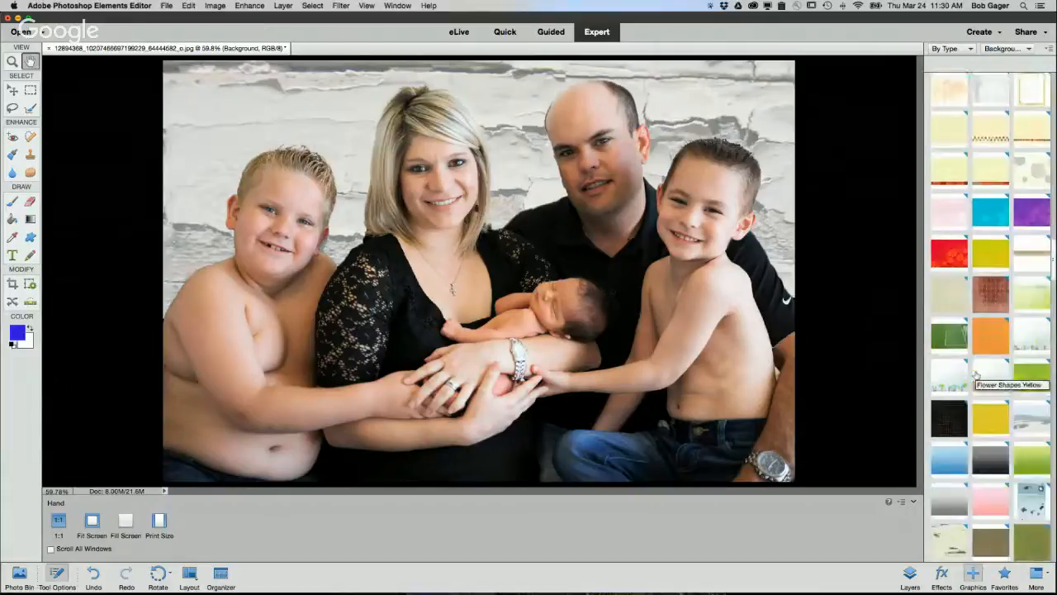
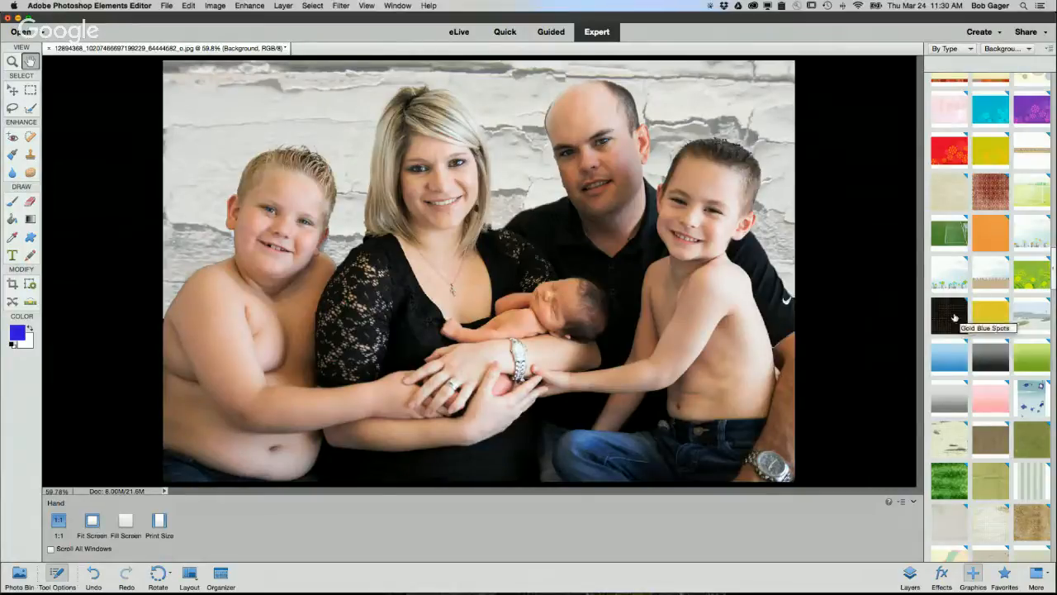
pyautogui.click(954, 318)
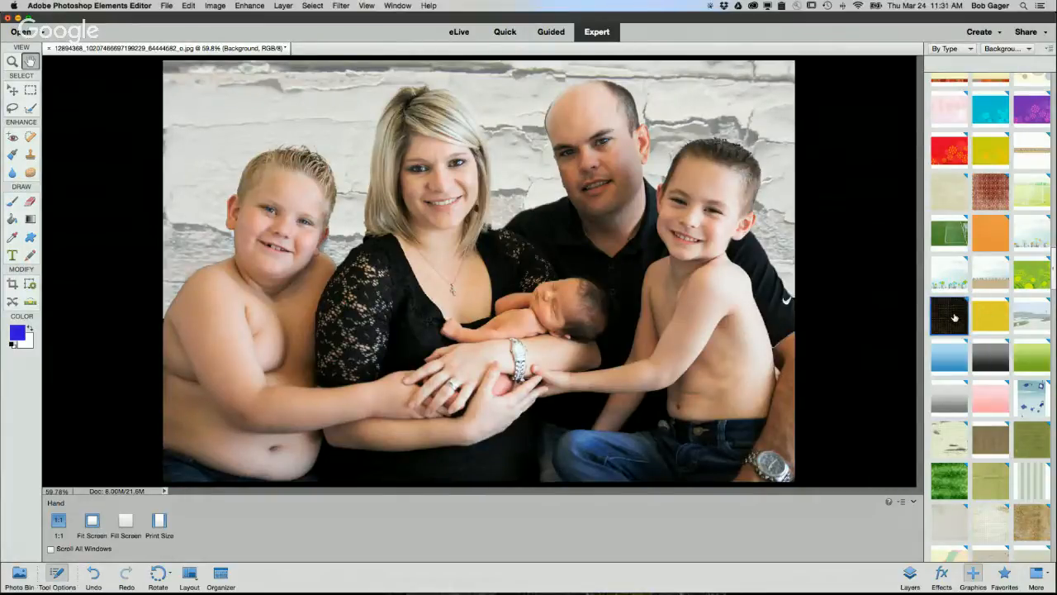
pyautogui.moveTo(954, 318); pyautogui.dragTo(497, 168)
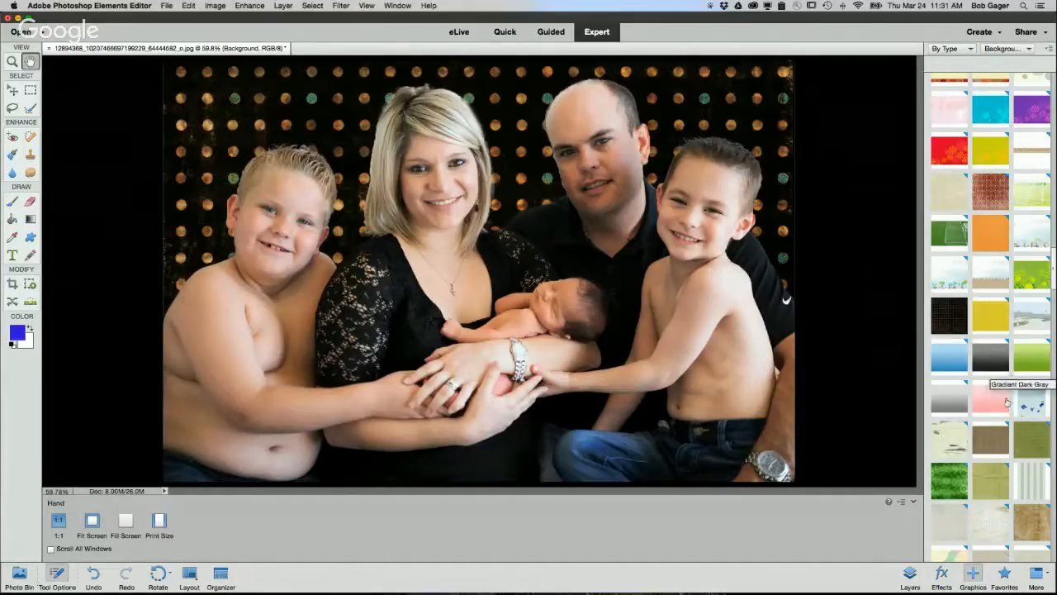
pyautogui.scroll(-5, 997, 405)
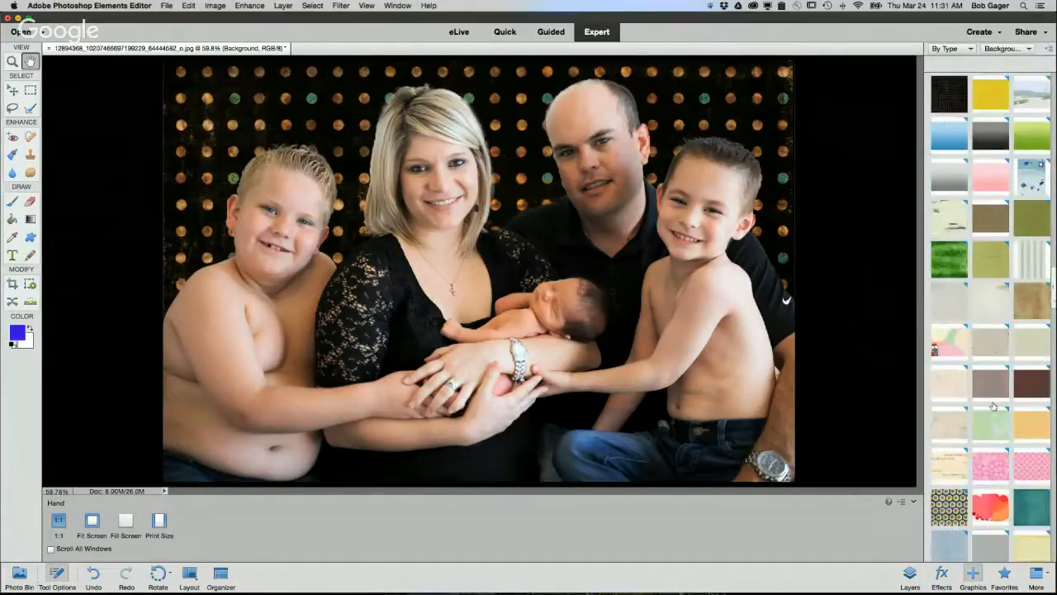
# Browse more library backgrounds, and show the black Layer 1 behind the family
pyautogui.scroll(-2, 961, 322)
pyautogui.scroll(-10, 961, 322)
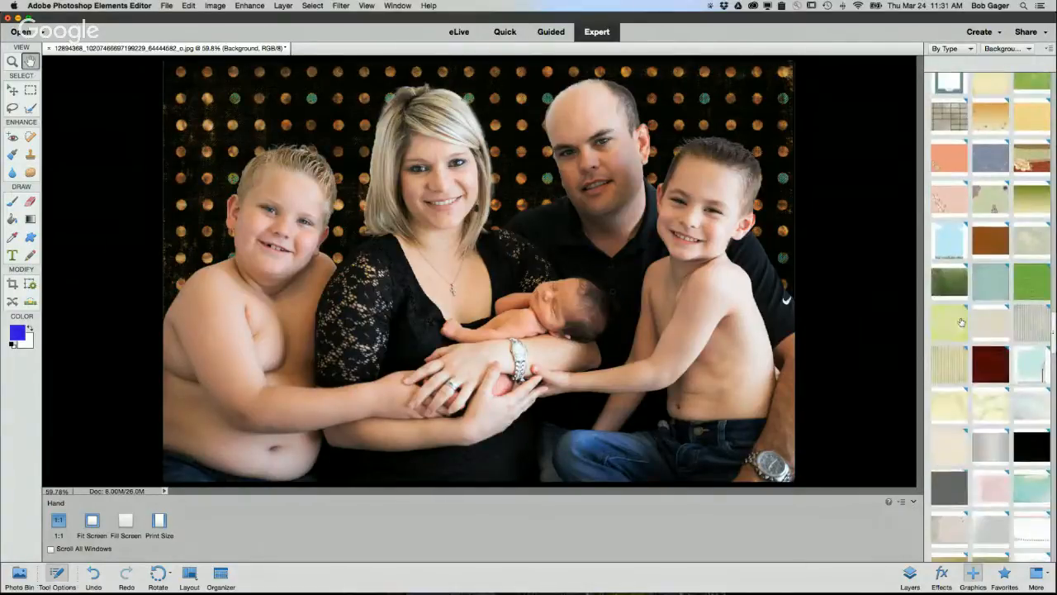
pyautogui.scroll(-7, 961, 322)
pyautogui.scroll(8, 961, 322)
pyautogui.scroll(3, 960, 322)
pyautogui.click(910, 576)
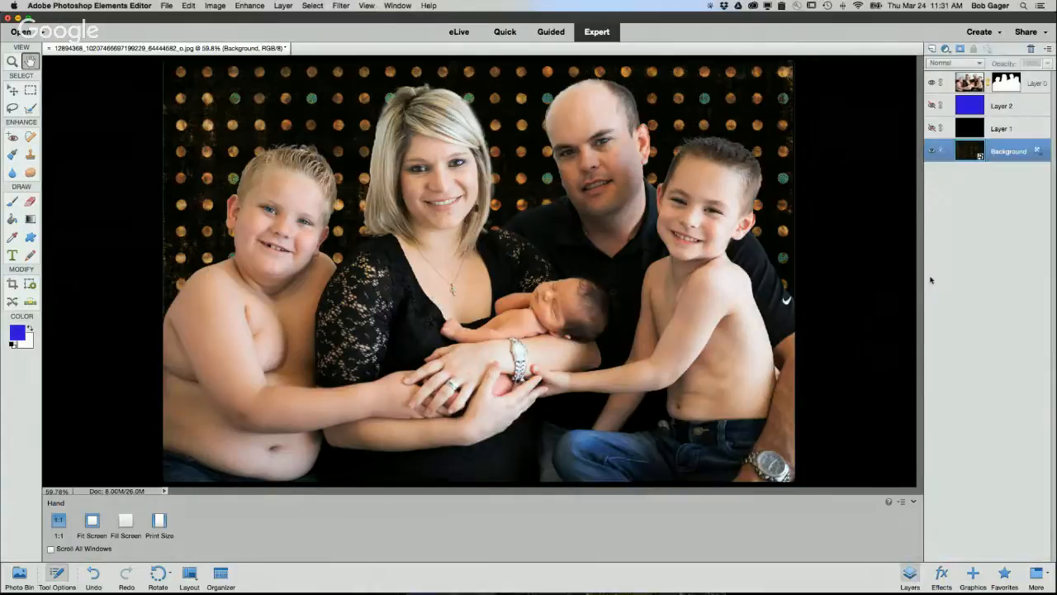
pyautogui.click(932, 129)
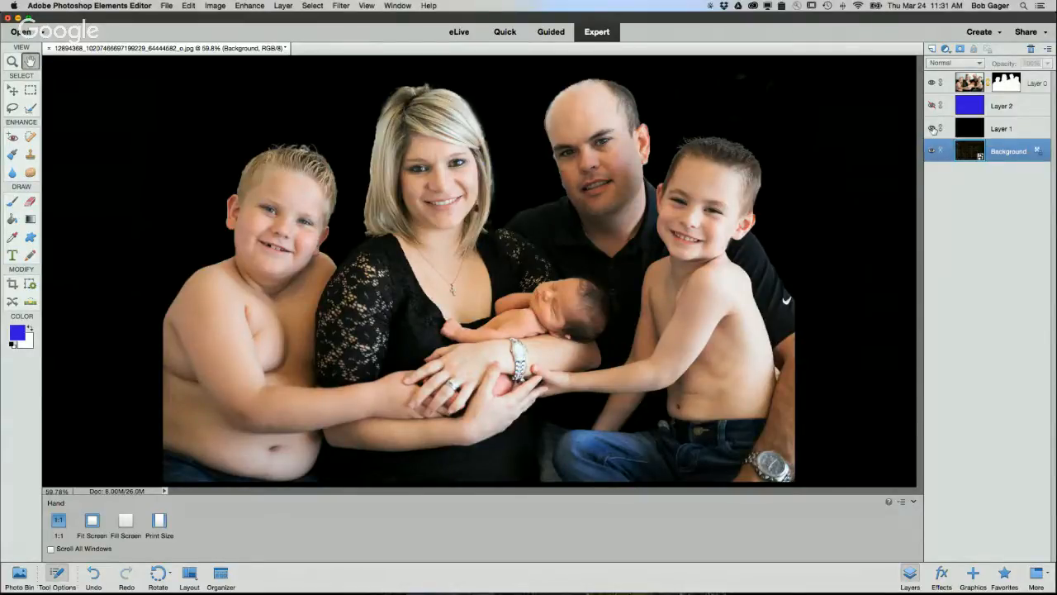
# Check the Google Hangouts window for audience questions, return to Photoshop Elements Editor, and activate the Refine Selection Brush
pyautogui.press('super+Tab')
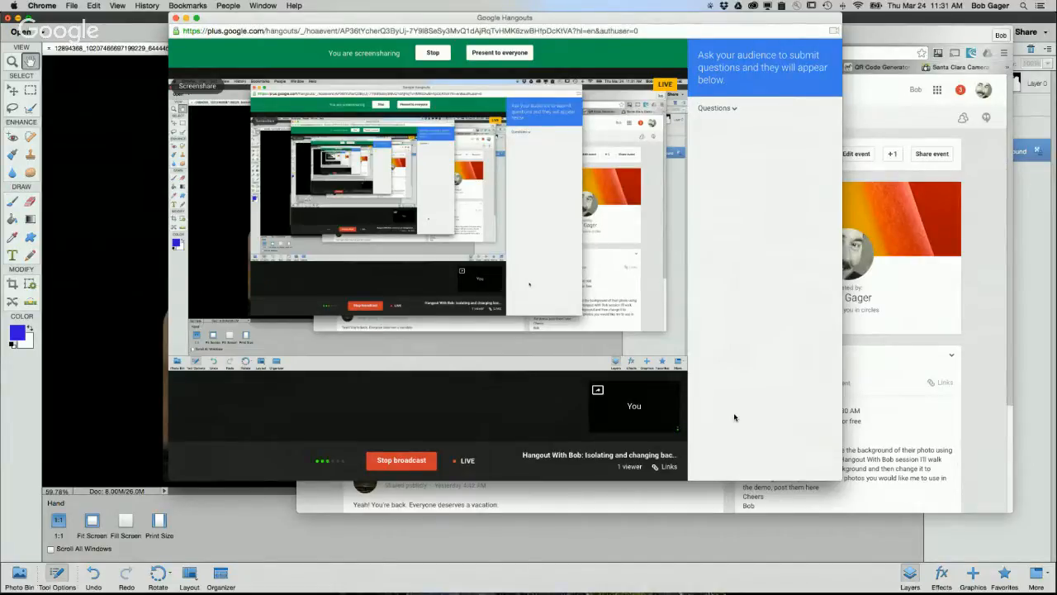
pyautogui.press('super+Tab')
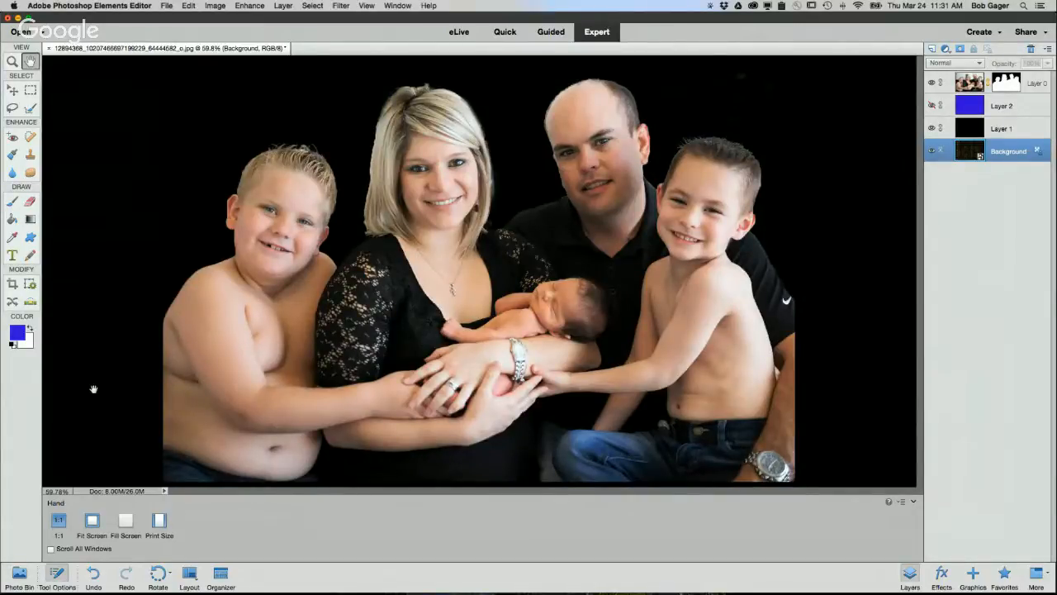
pyautogui.click(29, 108)
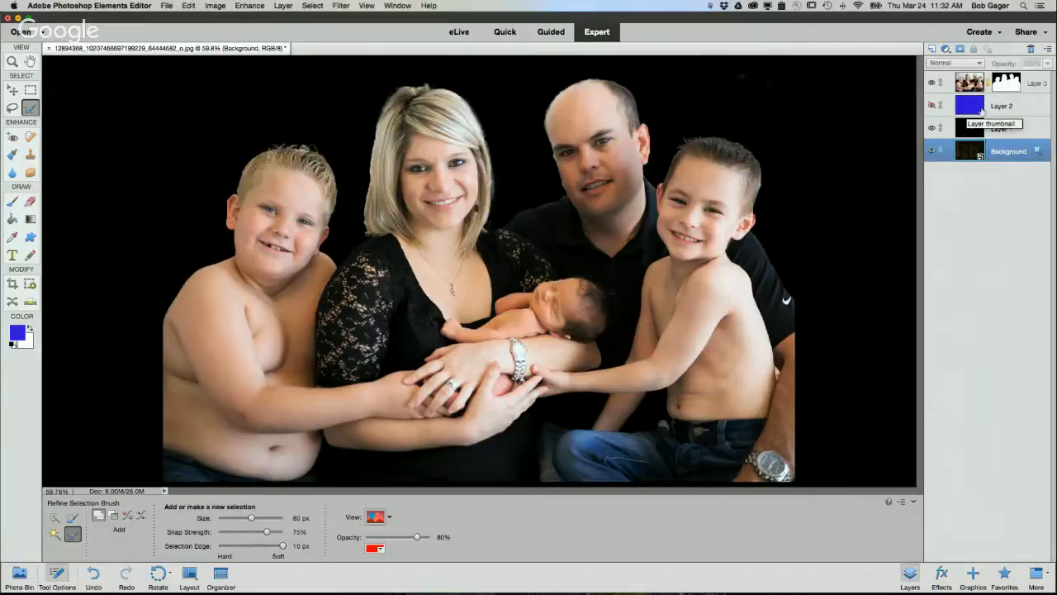
# Preview the blue Layer 2 behind the family, and hide both it and the black Layer 1
pyautogui.click(934, 107)
pyautogui.click(933, 106)
pyautogui.click(932, 129)
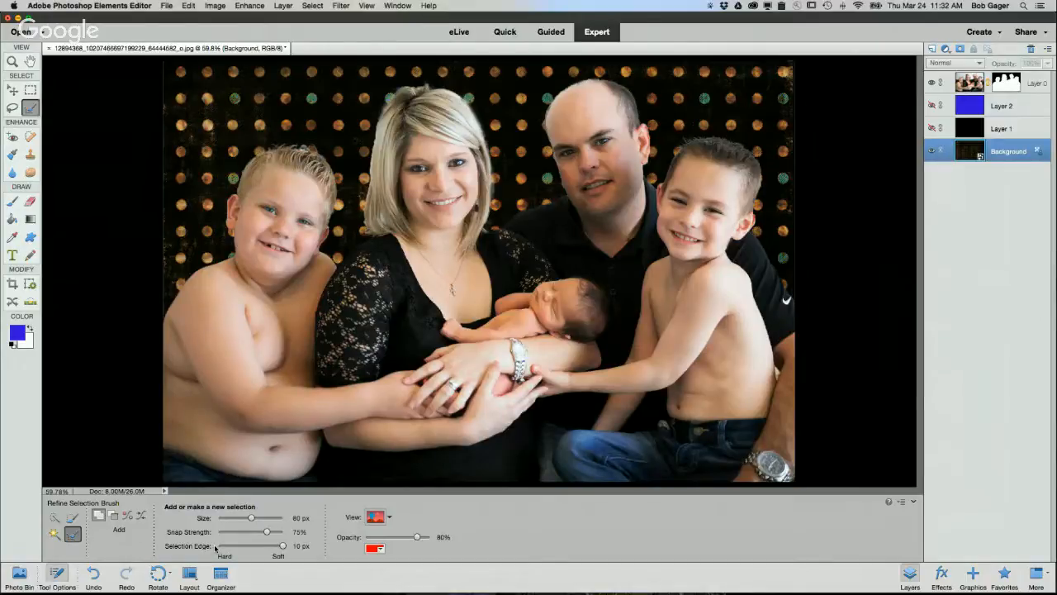
# Switch to Elements Organizer and open the torch photo _MG_0354.CR2 in Photoshop Elements Editor through Camera Raw, keeping its default settings
pyautogui.press('super+Tab')
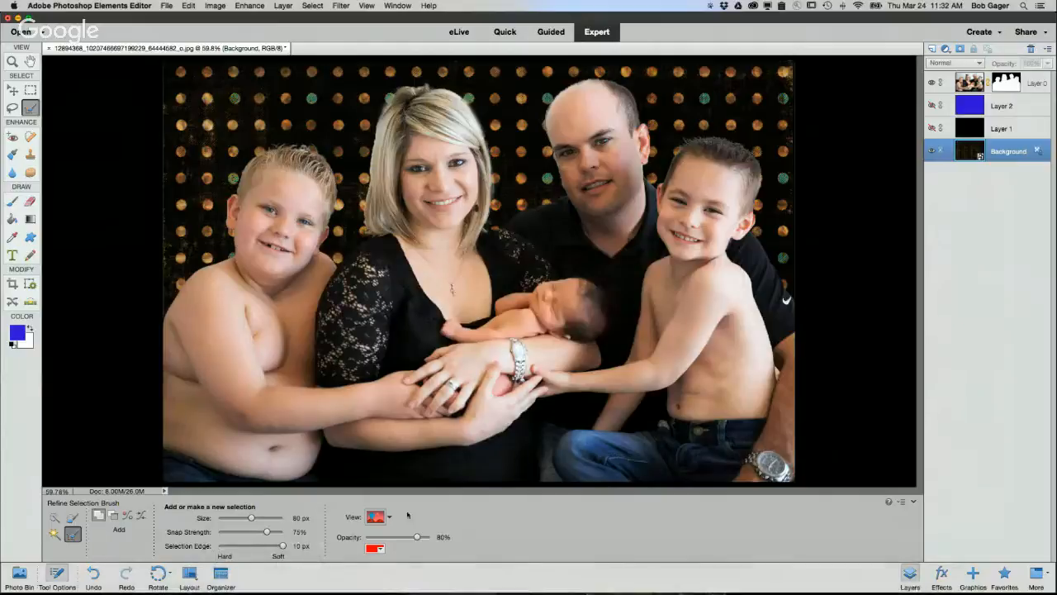
pyautogui.click(227, 574)
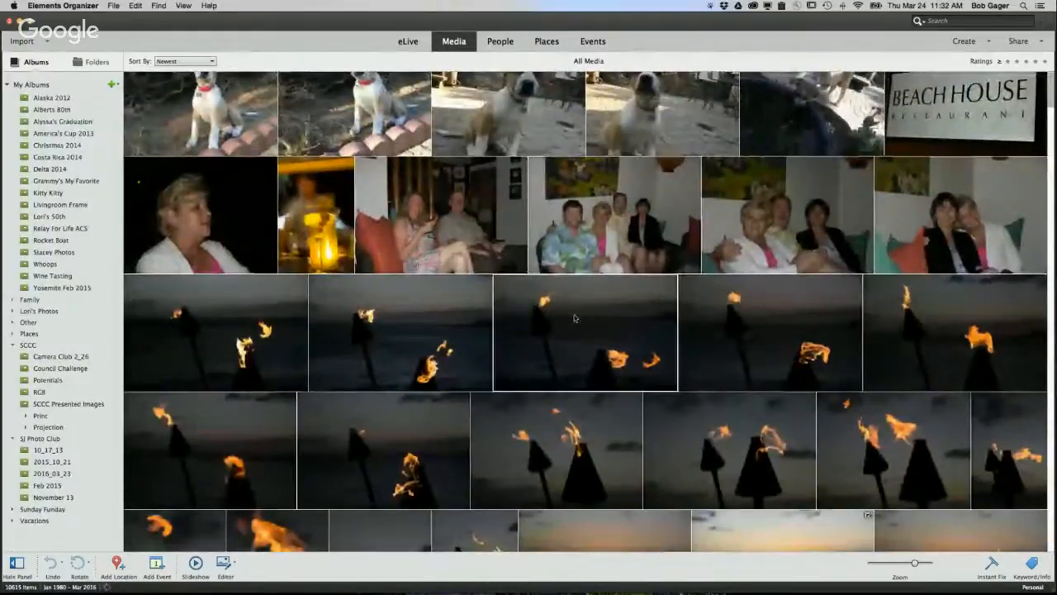
pyautogui.click(575, 318)
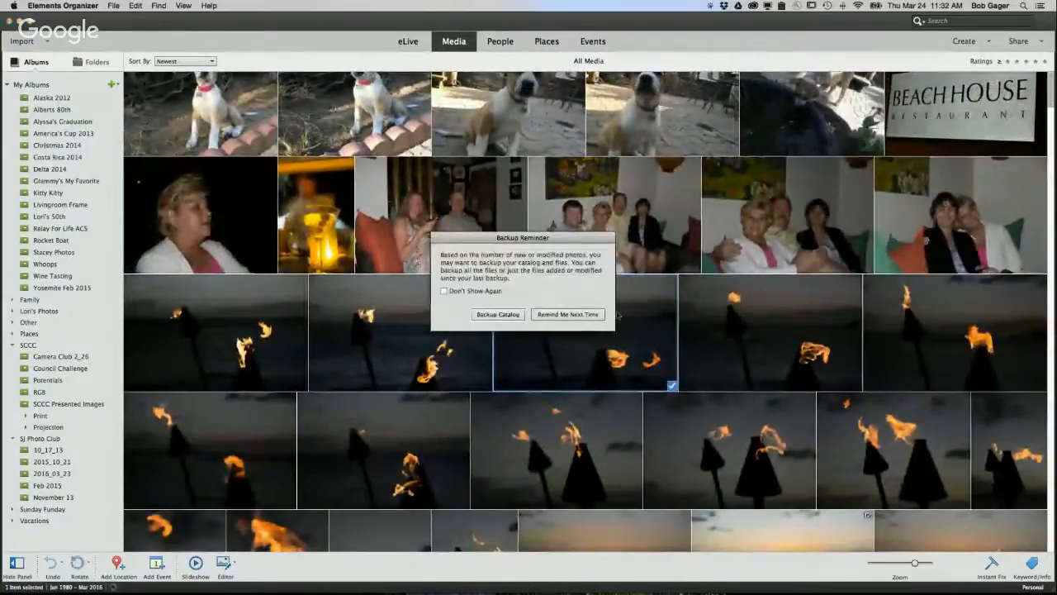
pyautogui.click(583, 315)
pyautogui.rightClick(419, 323)
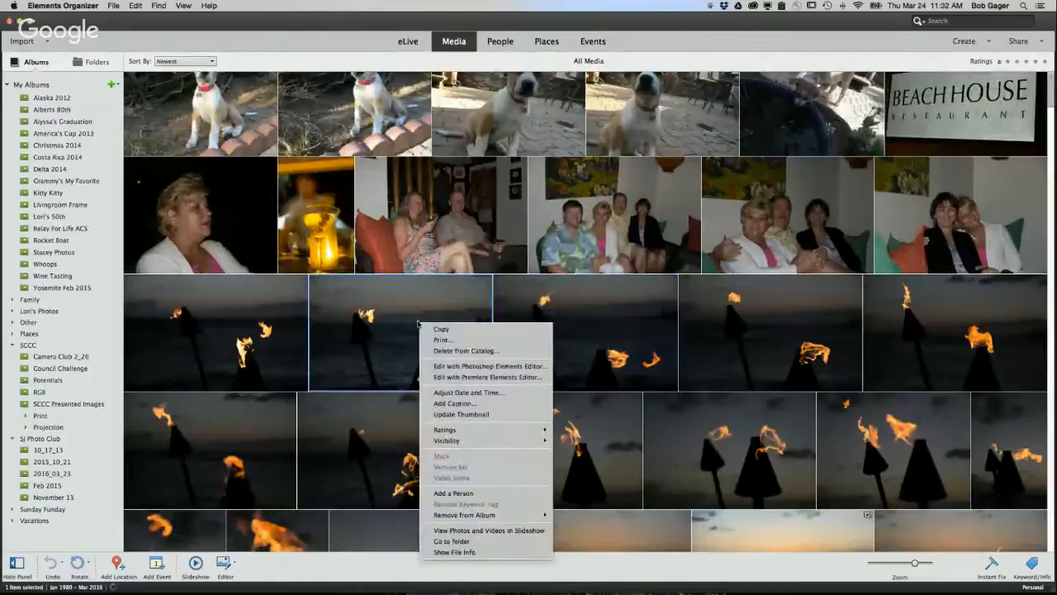
pyautogui.click(457, 366)
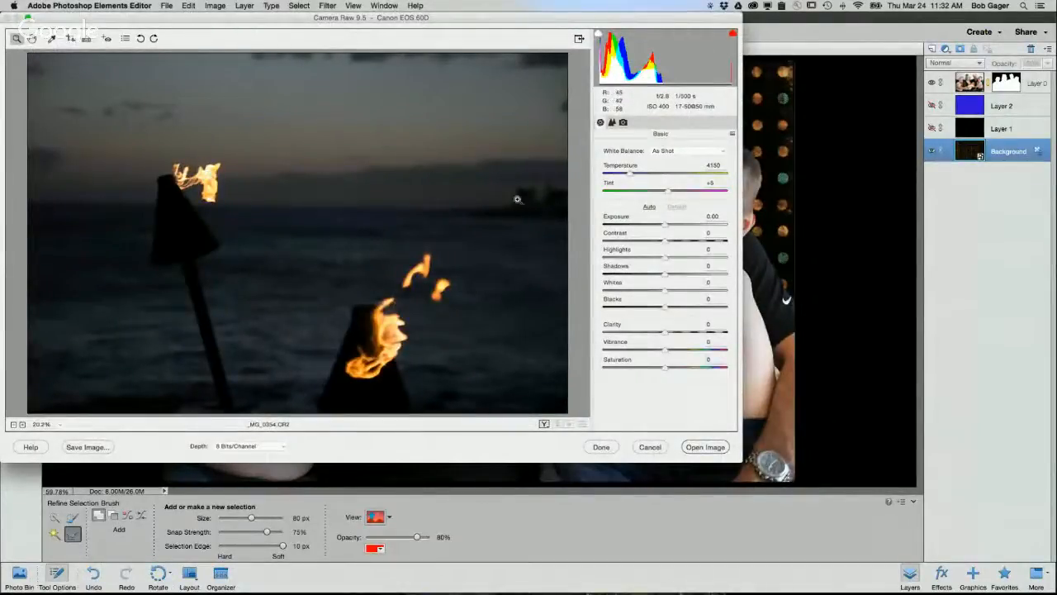
pyautogui.click(703, 447)
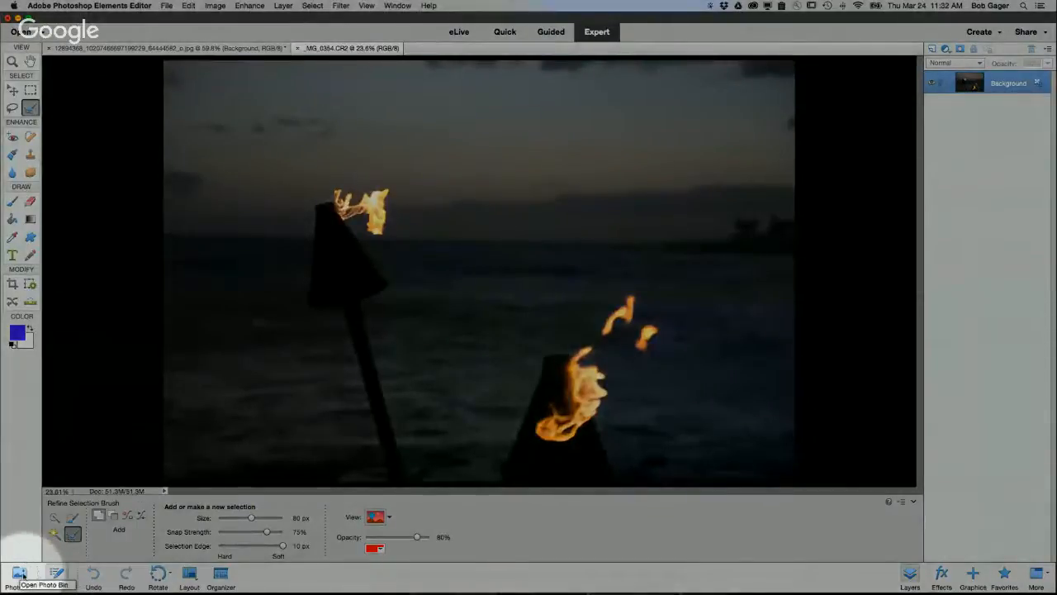
# Place the torch photo into the family portrait document and move its layer directly below the masked Layer 0
pyautogui.click(19, 573)
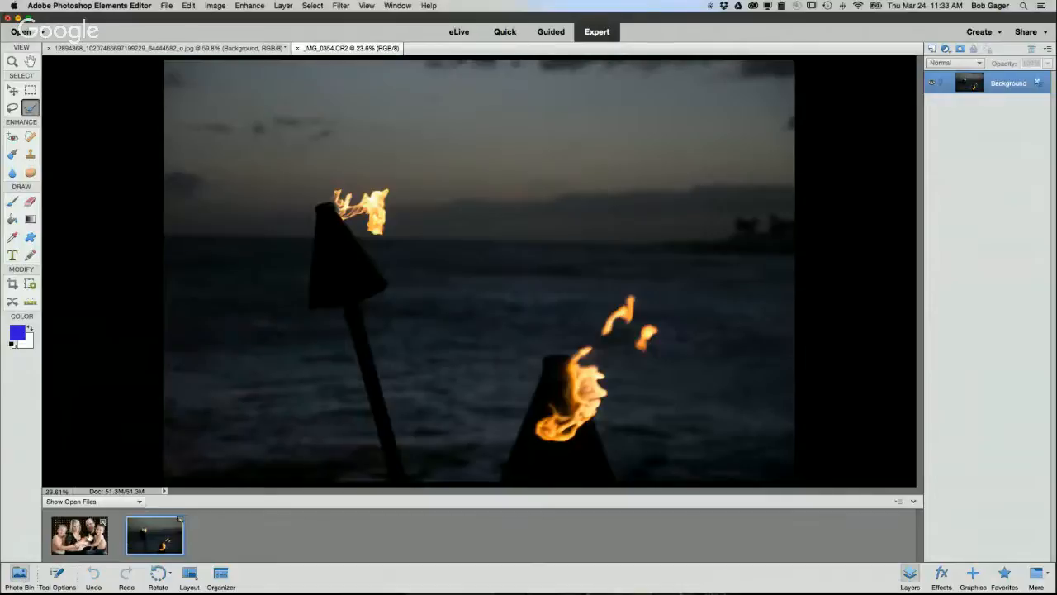
pyautogui.click(76, 537)
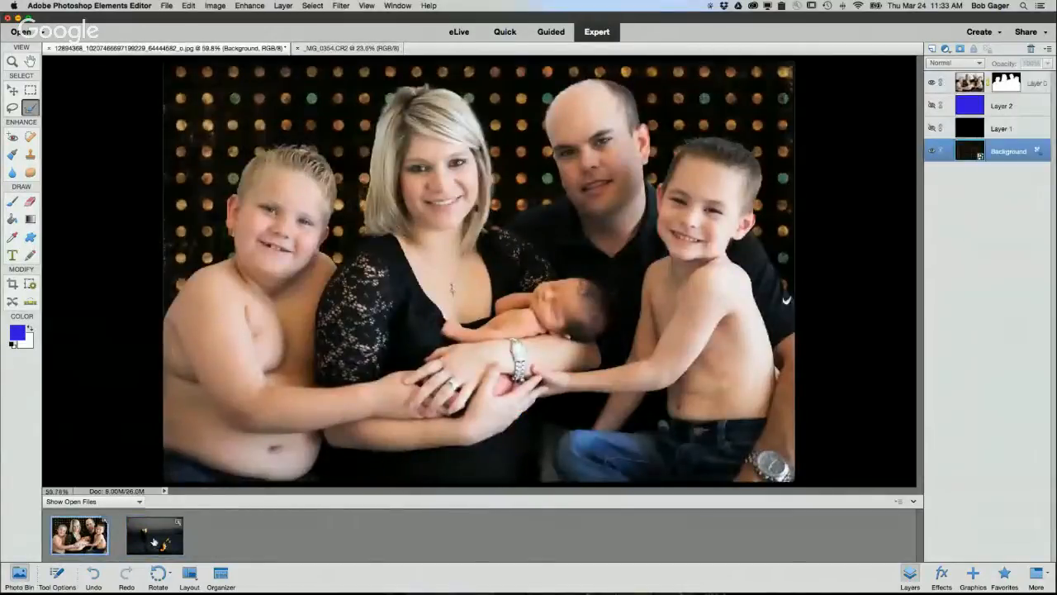
pyautogui.moveTo(154, 541); pyautogui.dragTo(448, 248)
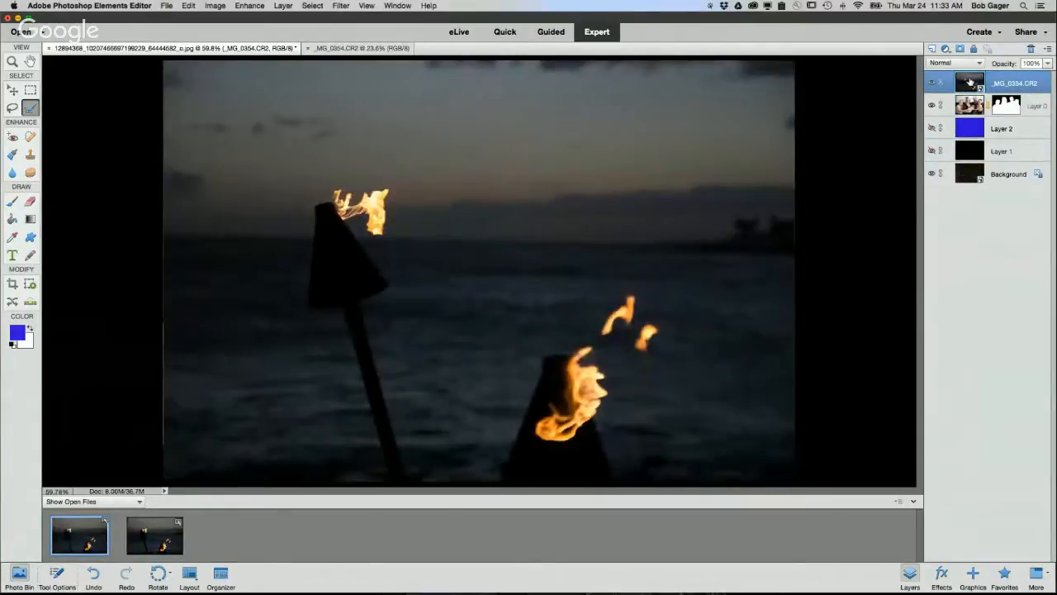
pyautogui.moveTo(967, 82); pyautogui.dragTo(967, 114)
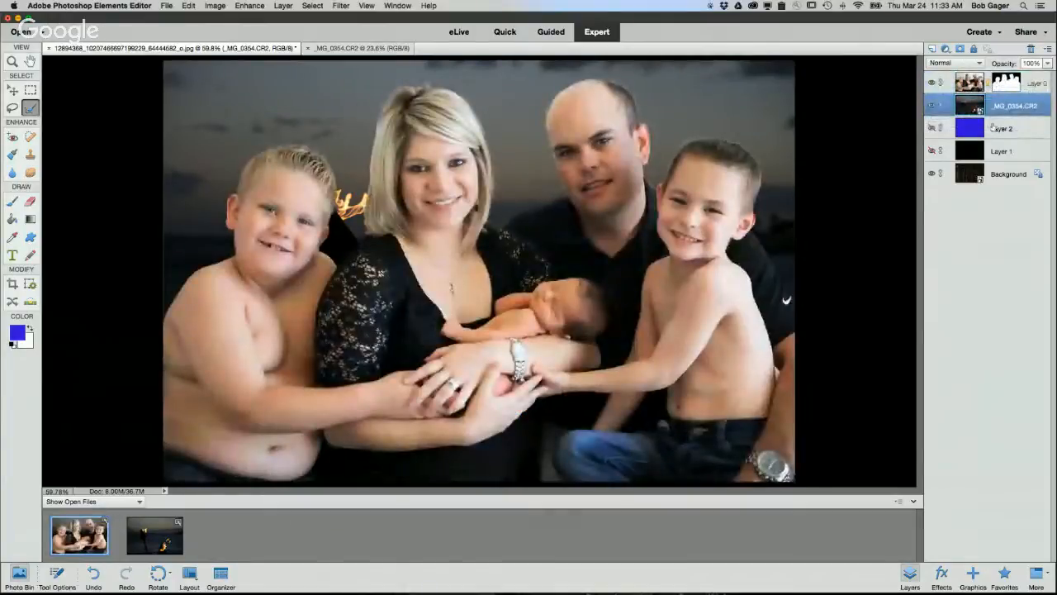
# Move the torch photo upward so the flame sits between the heads of the older boy and the woman
pyautogui.click(11, 91)
pyautogui.moveTo(245, 113)
pyautogui.mouseDown()
pyautogui.moveTo(244, 83)
pyautogui.moveTo(200, 100)
pyautogui.moveTo(222, 88)
pyautogui.moveTo(227, 116)
pyautogui.mouseUp()
pyautogui.click(128, 129)
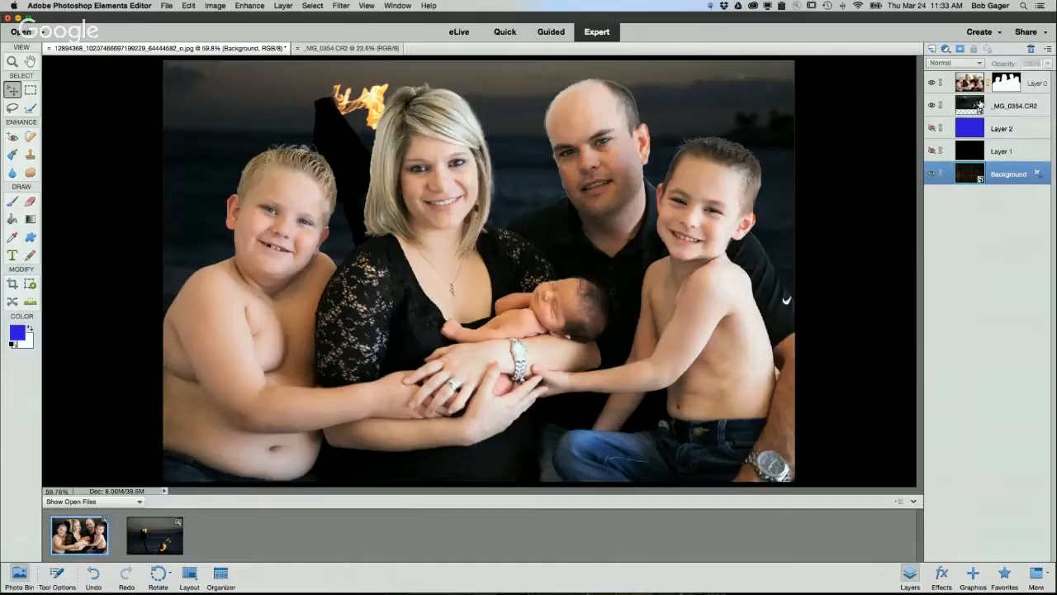
# Switch to Google Hangouts, select the audience question about explaining backgrounds again, and return to Photoshop Elements Editor
pyautogui.press('super+Tab')
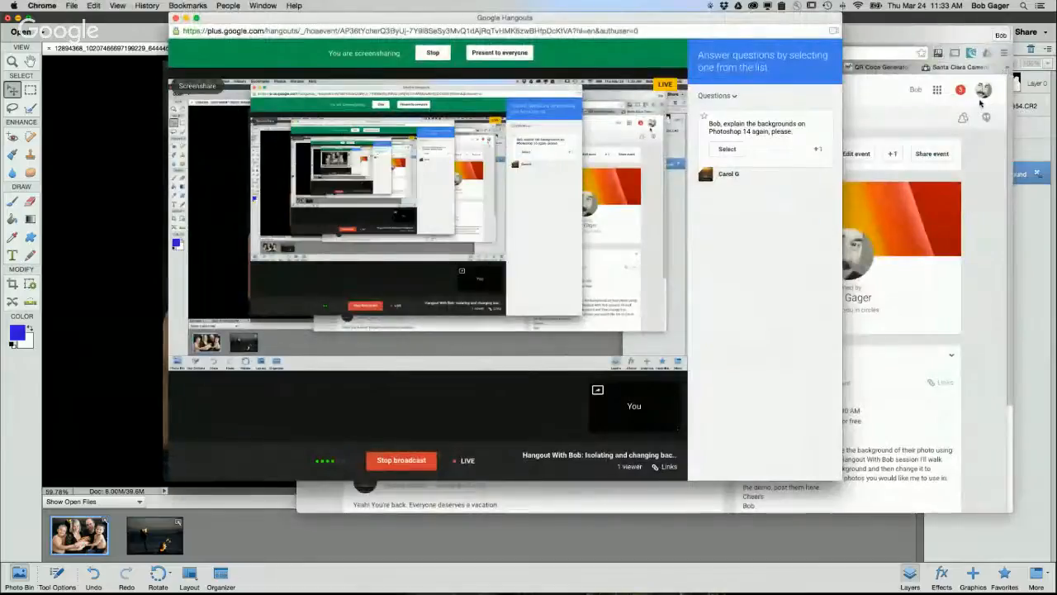
pyautogui.click(731, 150)
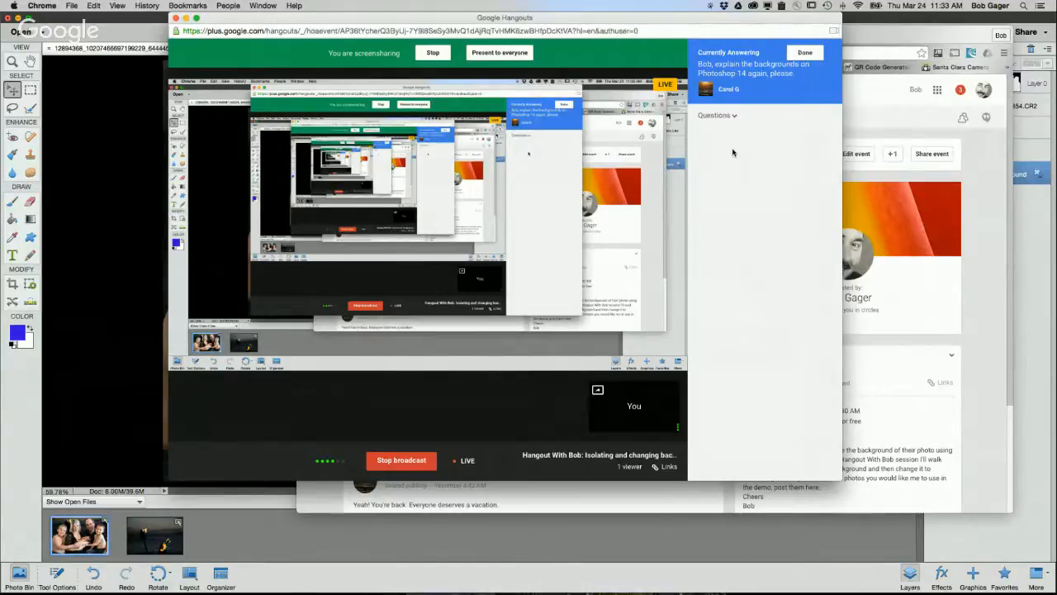
pyautogui.click(87, 230)
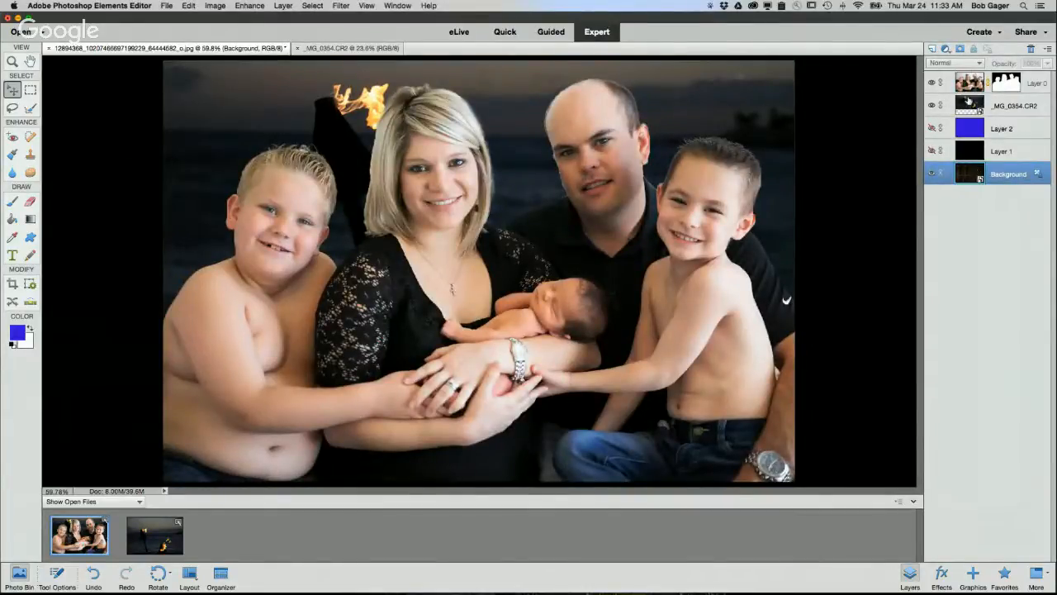
# Delete the Background, _MG_0354.CR2 and blue Layer 2 layers, leaving only the masked family layer and Layer 1
pyautogui.moveTo(967, 174); pyautogui.dragTo(1031, 48)
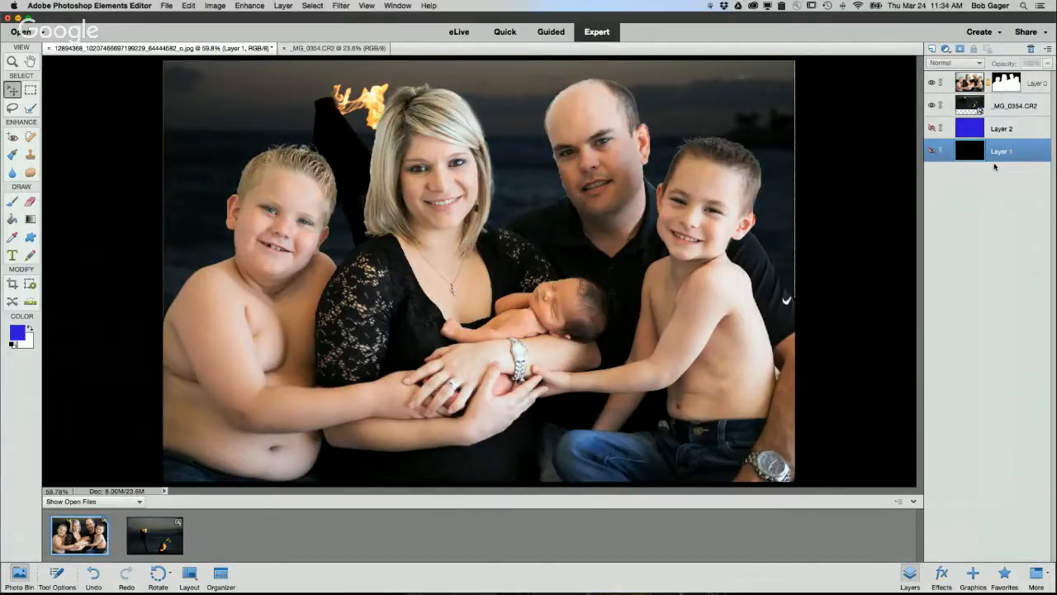
pyautogui.moveTo(968, 106); pyautogui.dragTo(1032, 49)
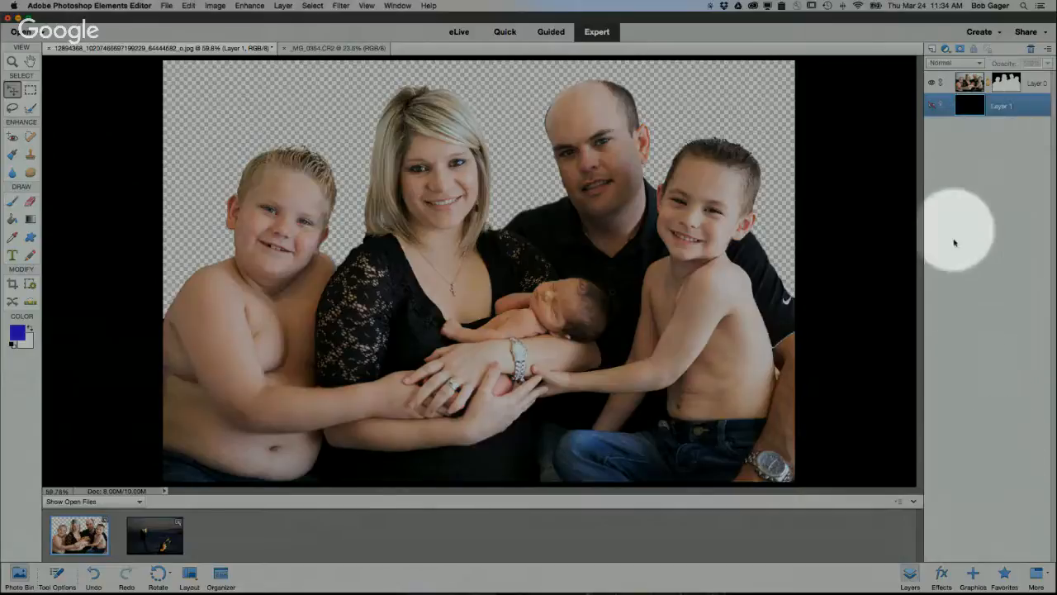
# Open the graphics library, set it to Show All, and browse its backgrounds and frames
pyautogui.click(974, 575)
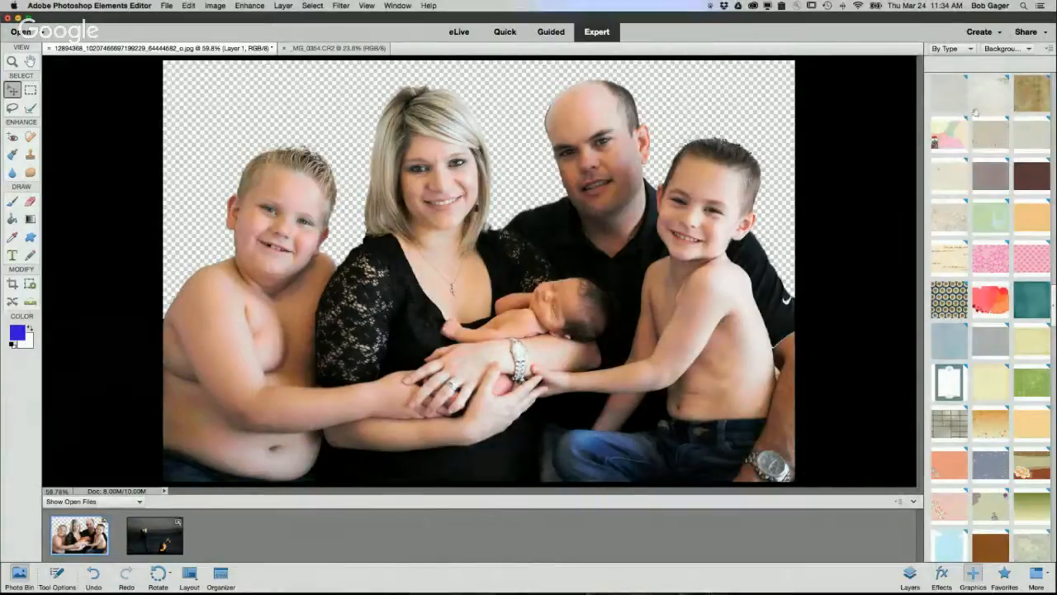
pyautogui.click(946, 48)
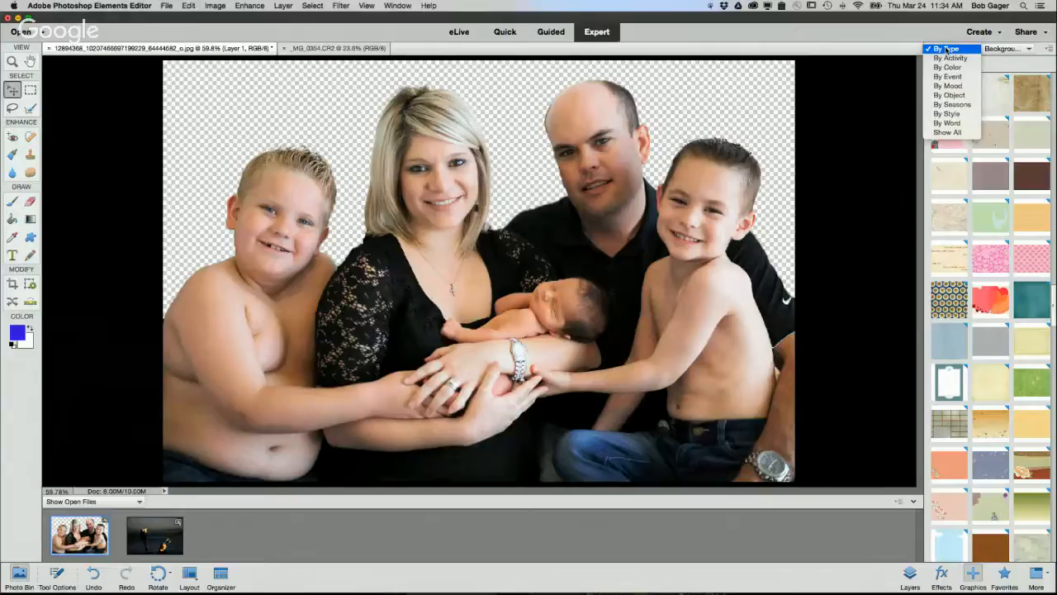
pyautogui.click(954, 133)
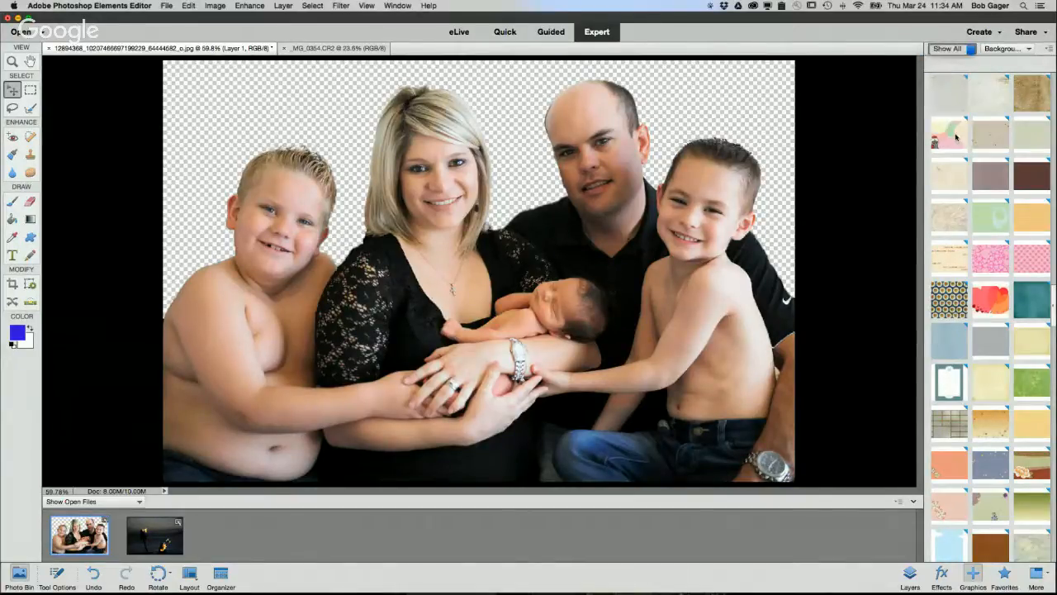
pyautogui.scroll(-5, 982, 149)
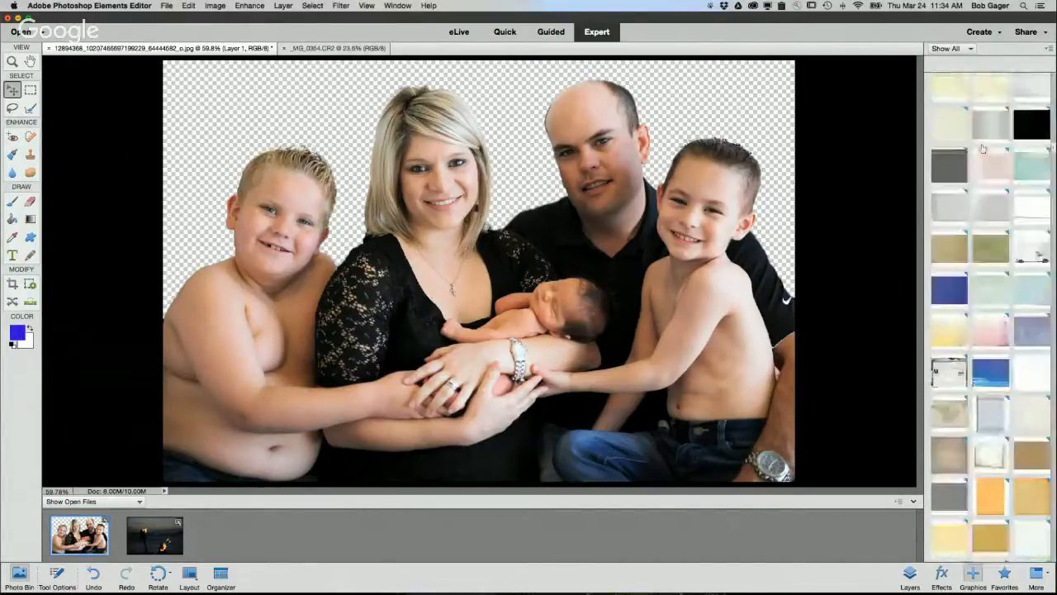
pyautogui.scroll(-10, 983, 149)
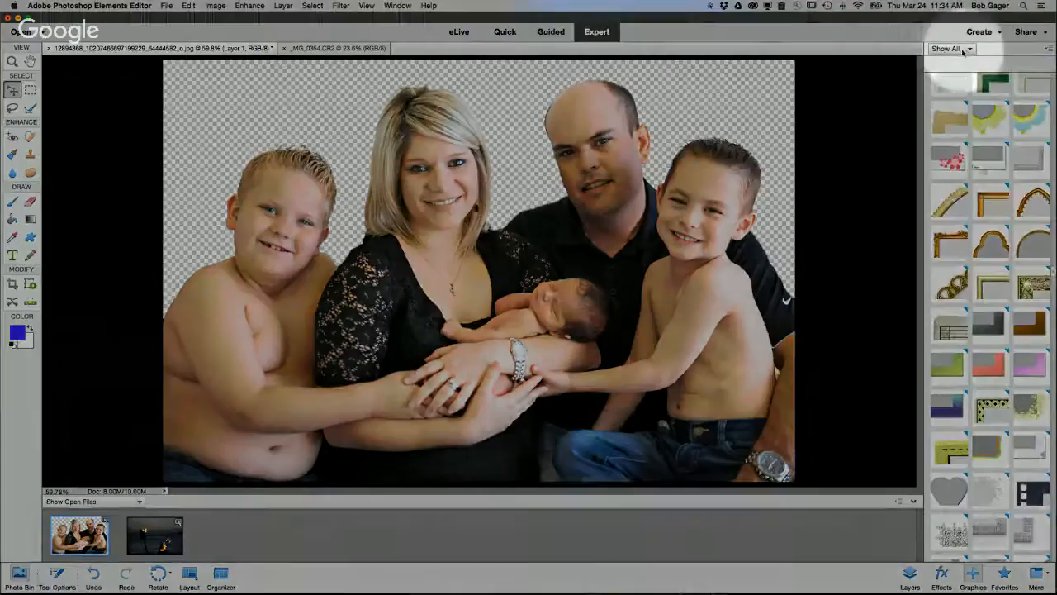
# Filter the graphics library by color, viewing the Burgundy items and the Silver items
pyautogui.click(946, 48)
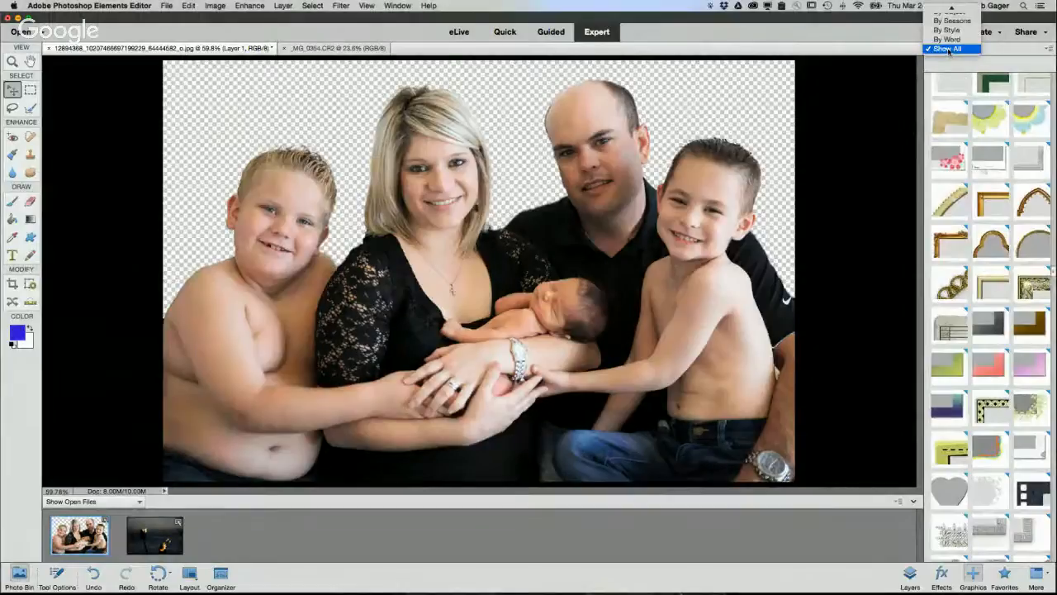
pyautogui.moveTo(953, 7)
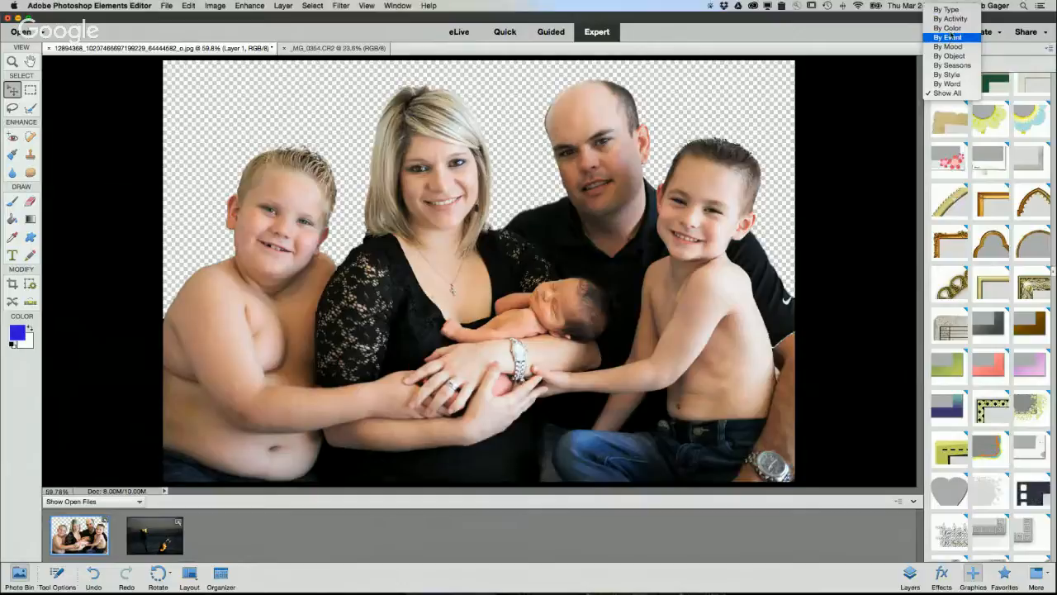
pyautogui.click(951, 32)
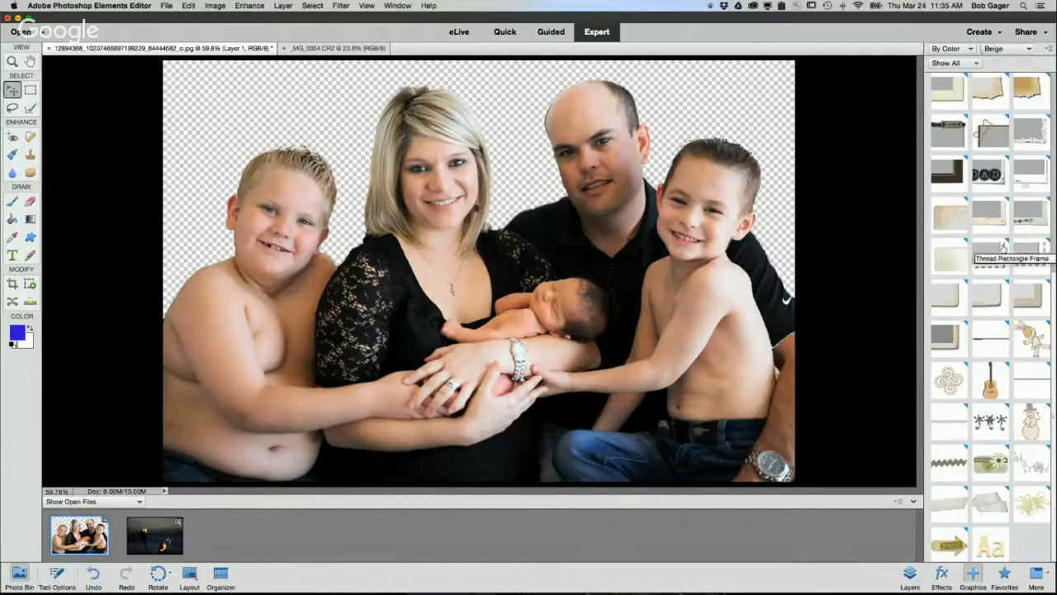
pyautogui.click(1005, 50)
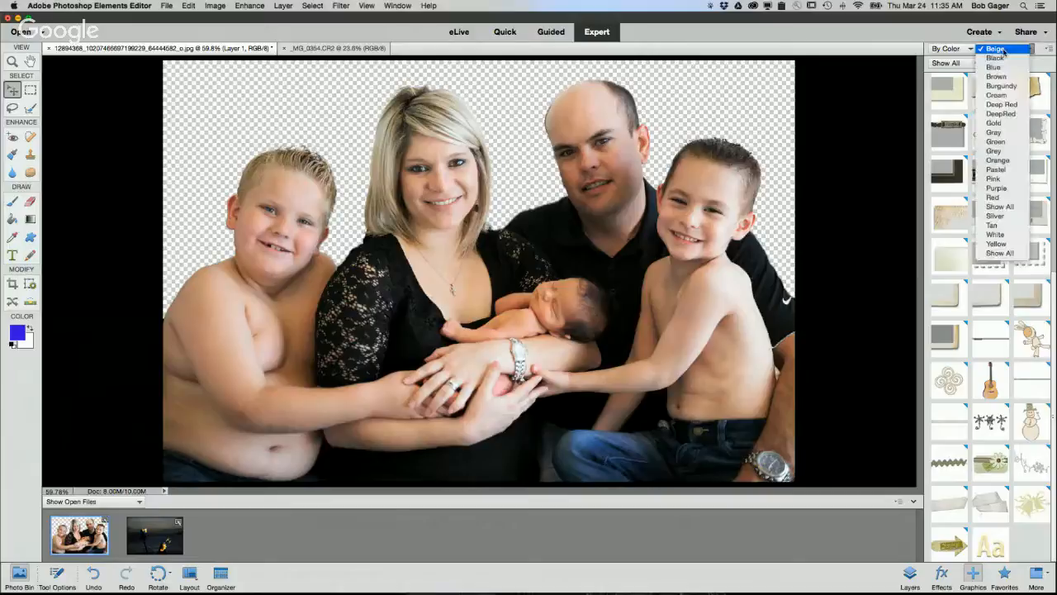
pyautogui.click(1001, 86)
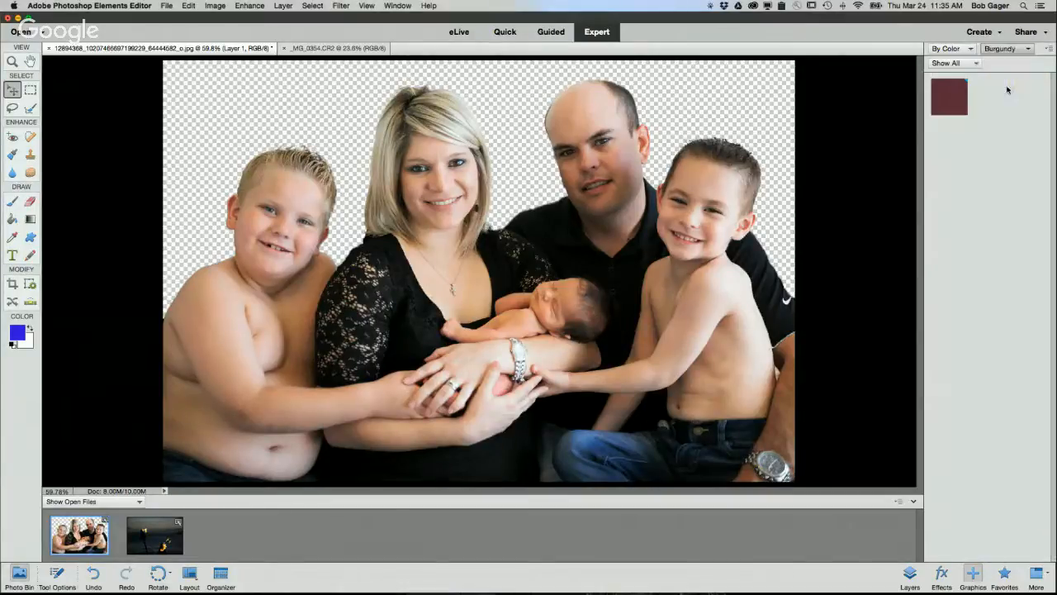
pyautogui.click(995, 52)
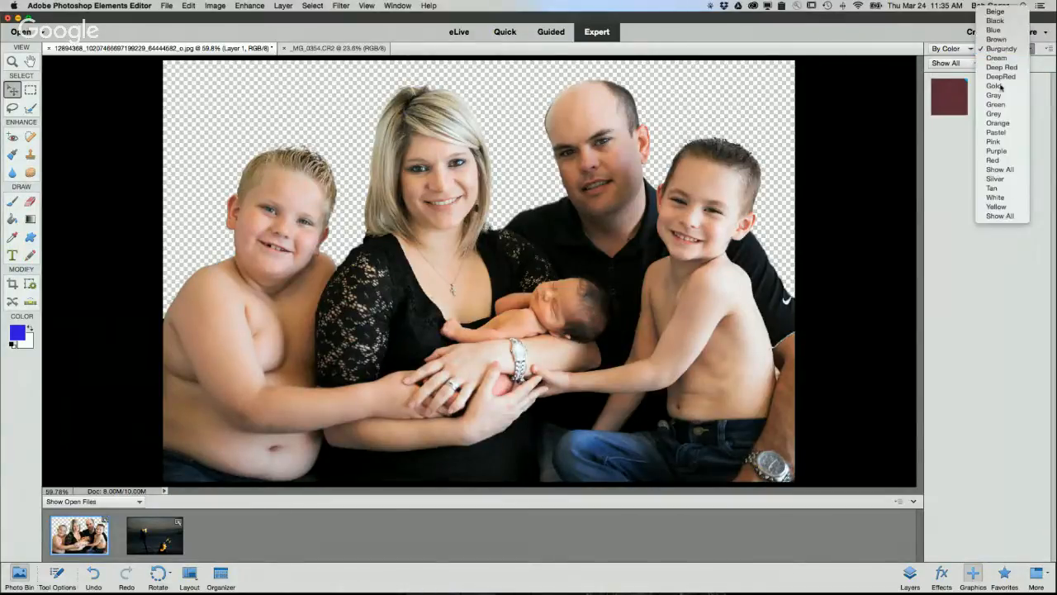
pyautogui.click(1006, 187)
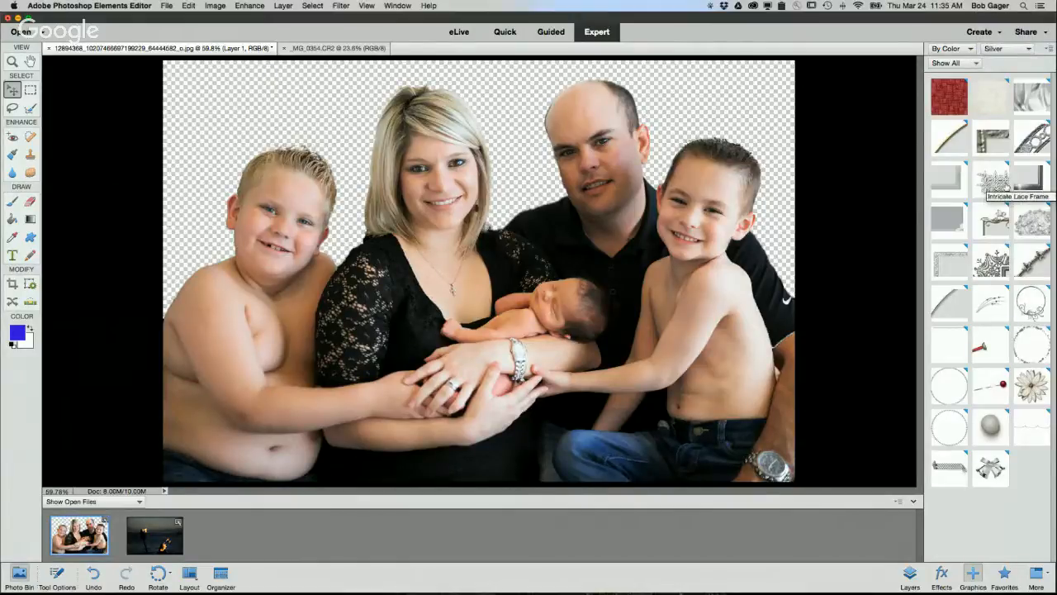
# Filter the graphics library by seasons, viewing the Autumn items and the Spring items
pyautogui.click(950, 49)
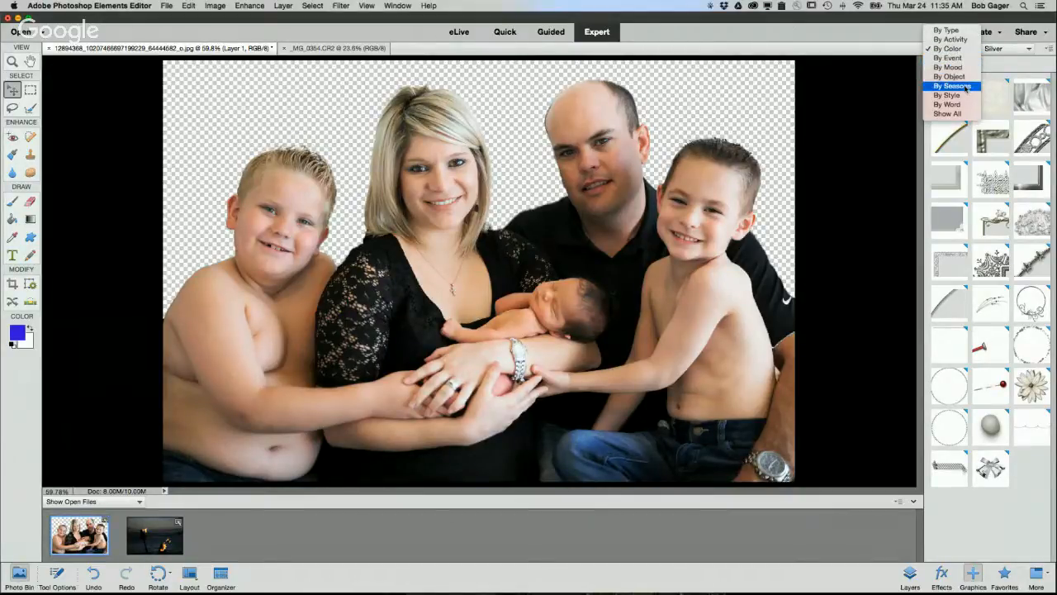
pyautogui.click(952, 86)
pyautogui.click(1003, 48)
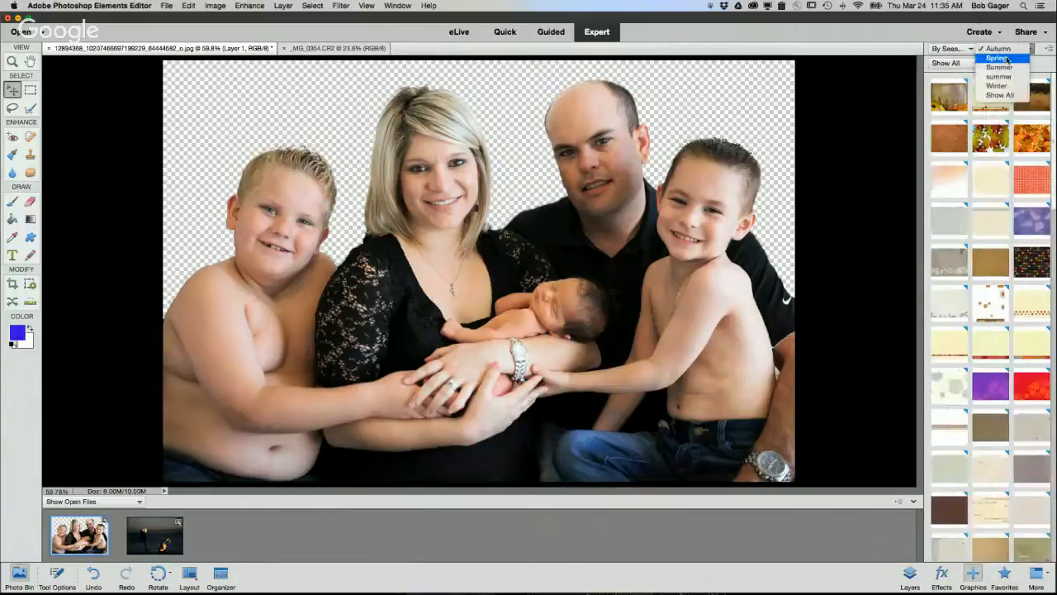
pyautogui.click(997, 56)
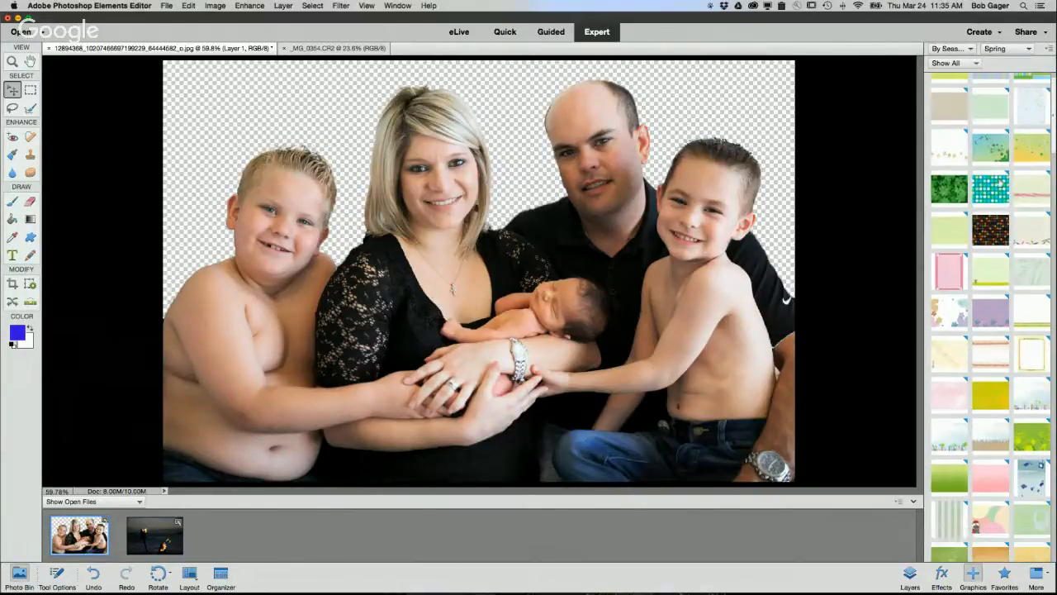
# Filter the graphics library by type, viewing the Text, Shapes, Graphics and Frames categories in turn
pyautogui.click(956, 49)
pyautogui.moveTo(952, 5)
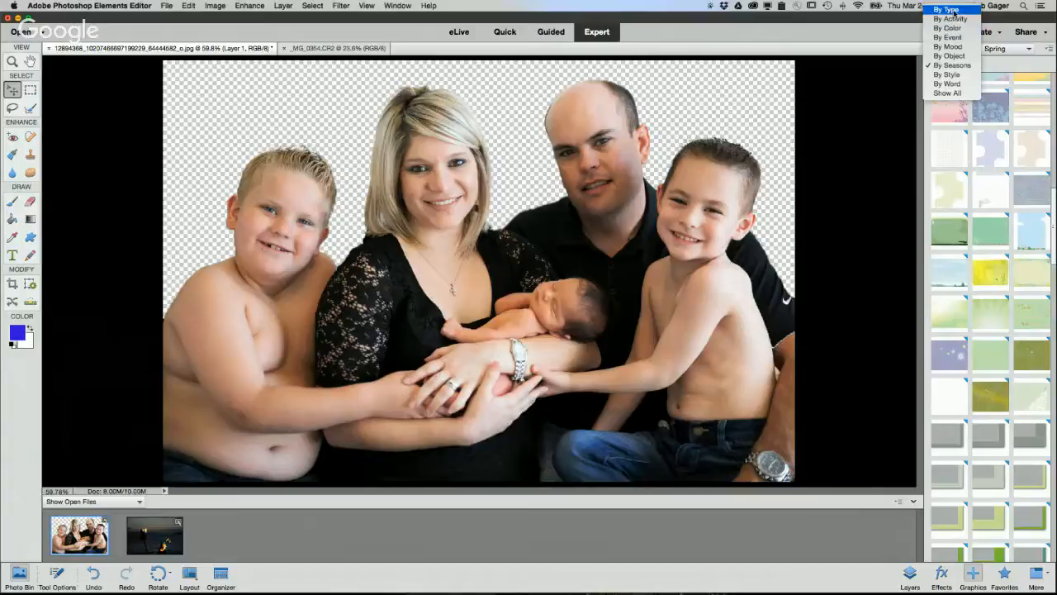
pyautogui.click(952, 10)
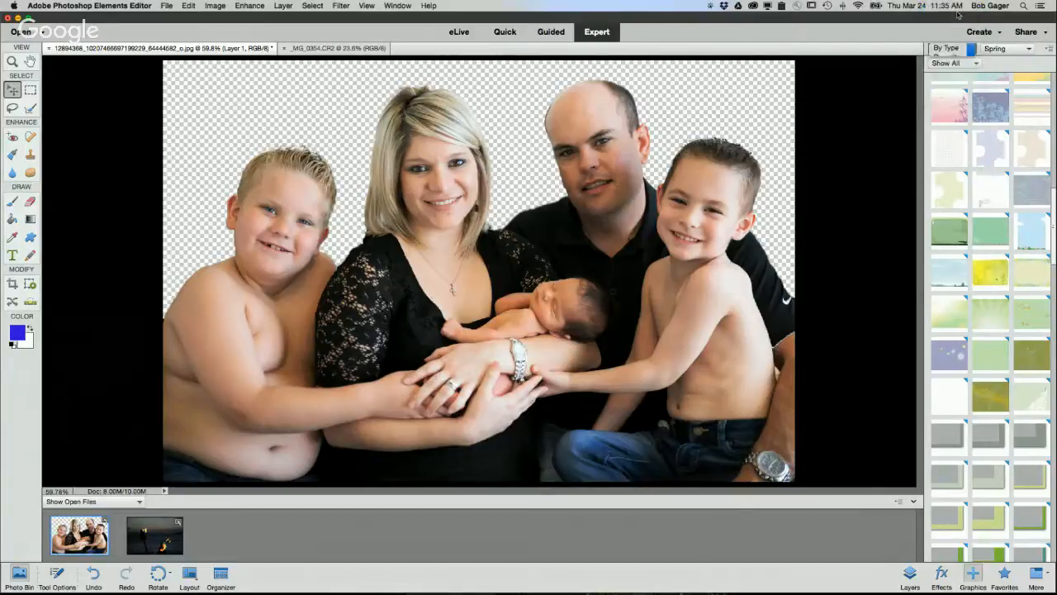
pyautogui.click(1001, 49)
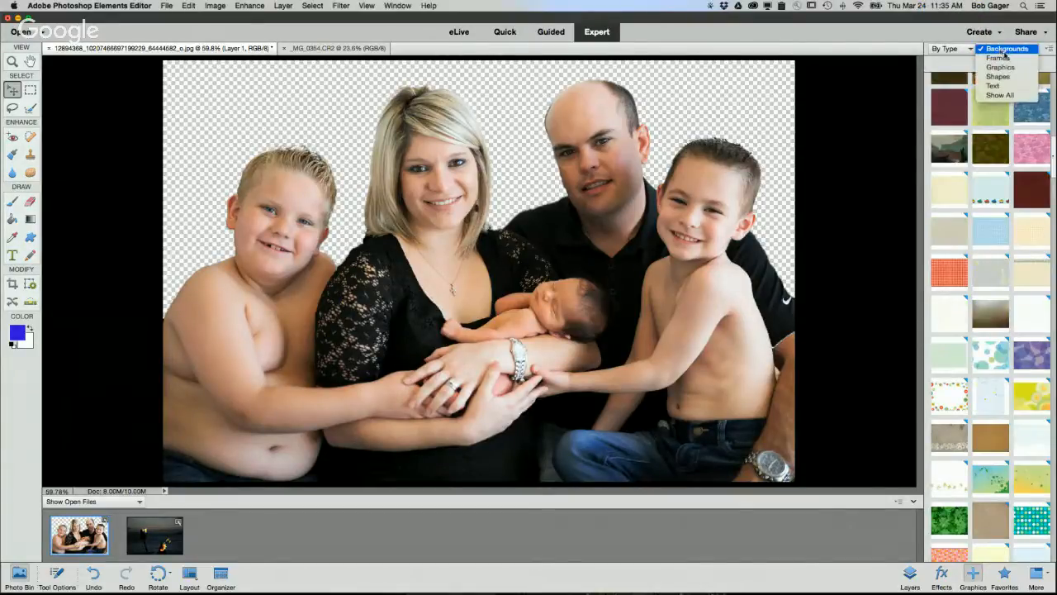
pyautogui.click(1002, 87)
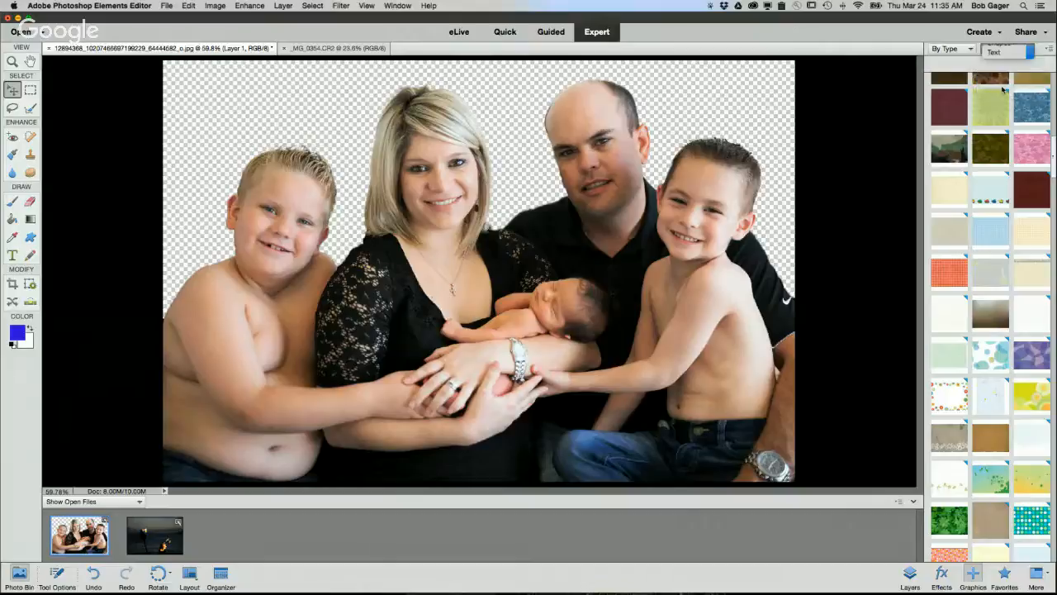
pyautogui.click(999, 49)
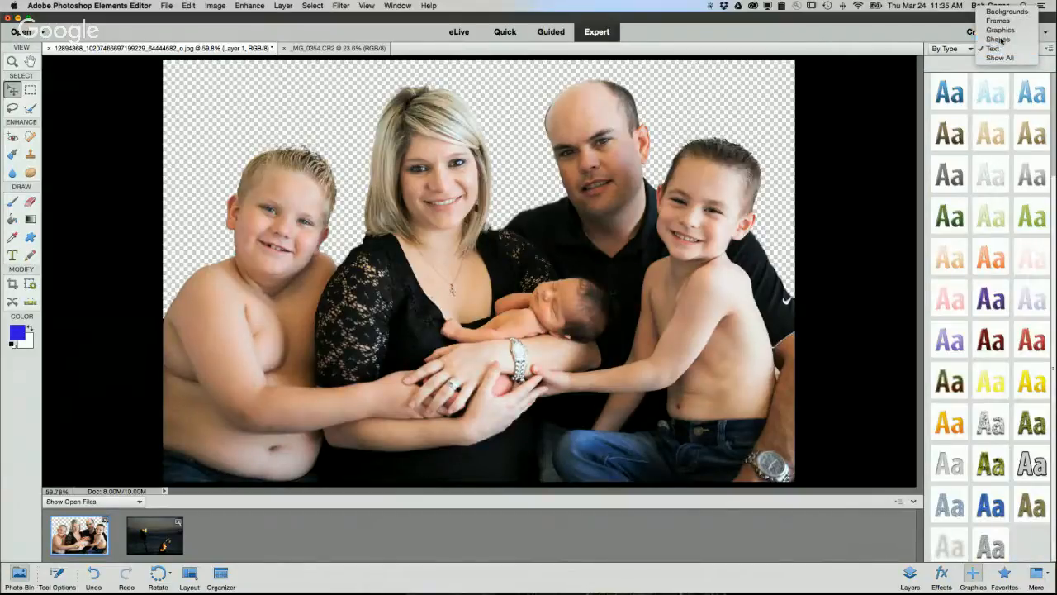
pyautogui.click(1001, 39)
pyautogui.click(1000, 48)
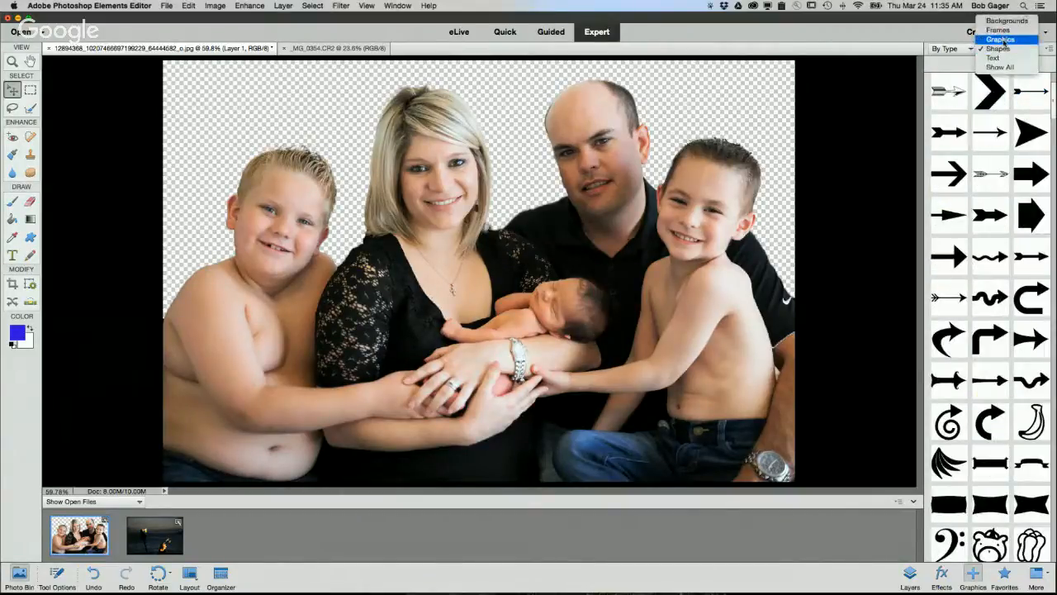
pyautogui.click(1003, 39)
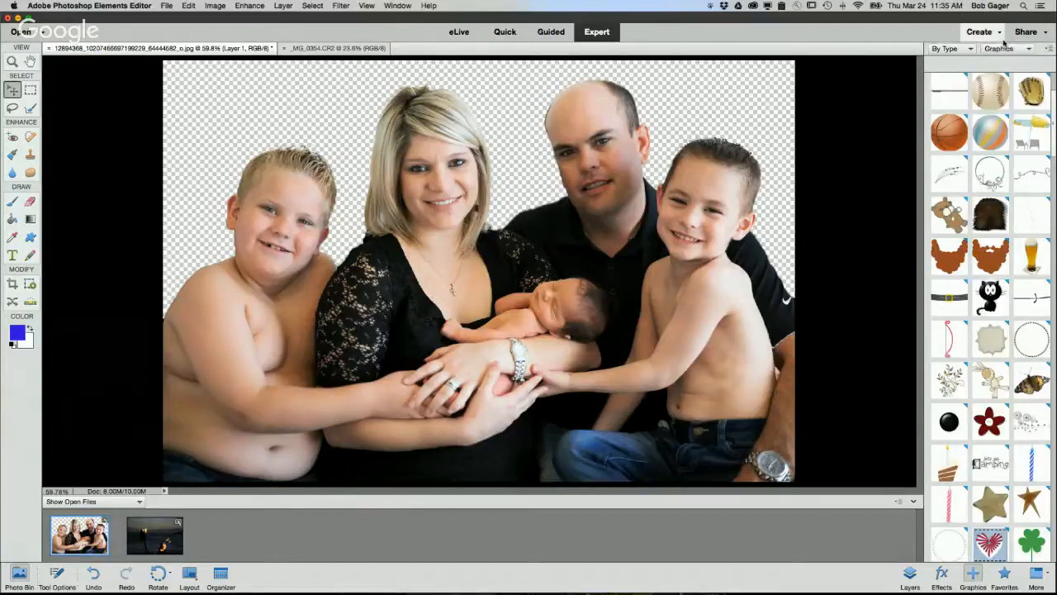
pyautogui.click(1020, 48)
pyautogui.click(1018, 39)
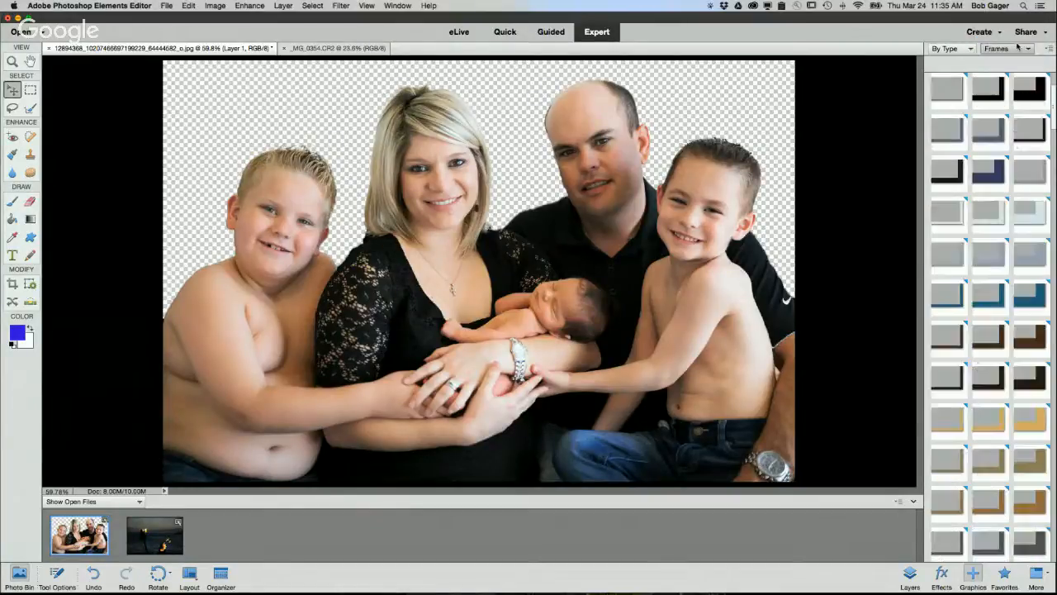
pyautogui.click(1018, 48)
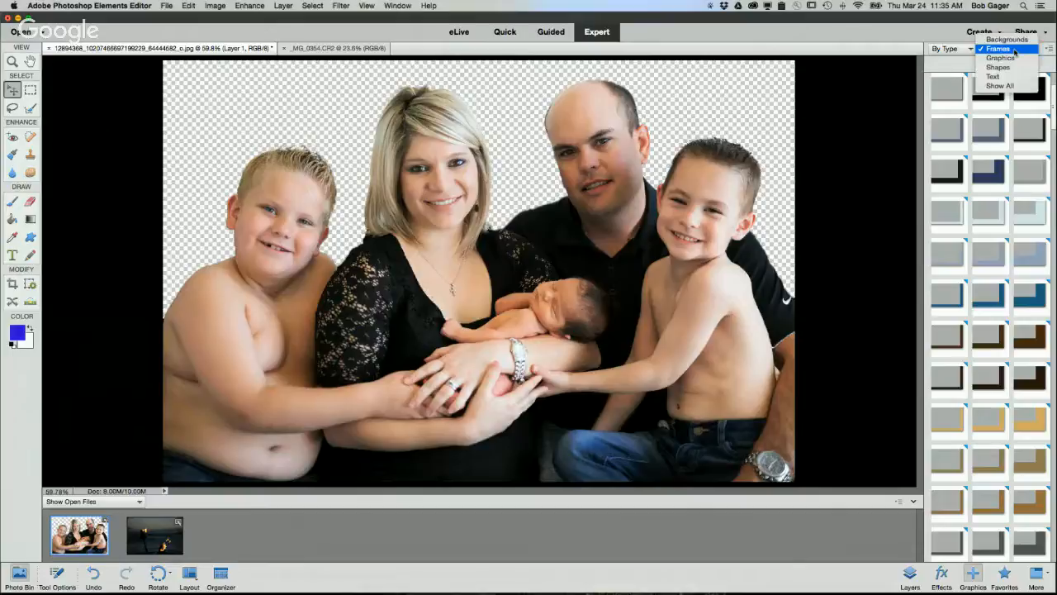
# Limit the graphics library to the Backgrounds type and browse through the available backgrounds
pyautogui.click(1020, 40)
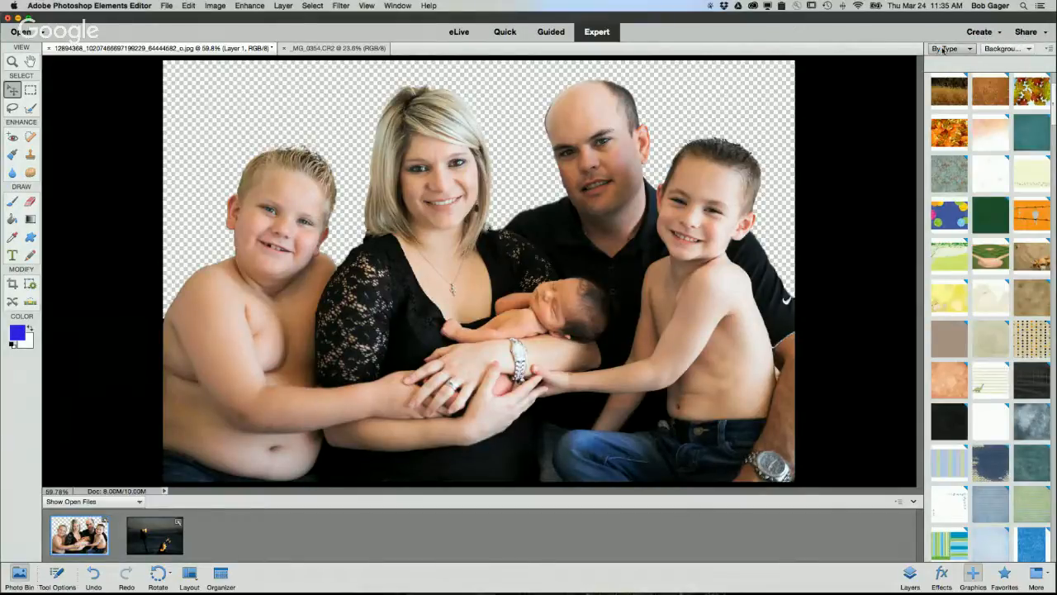
pyautogui.scroll(-15, 990, 253)
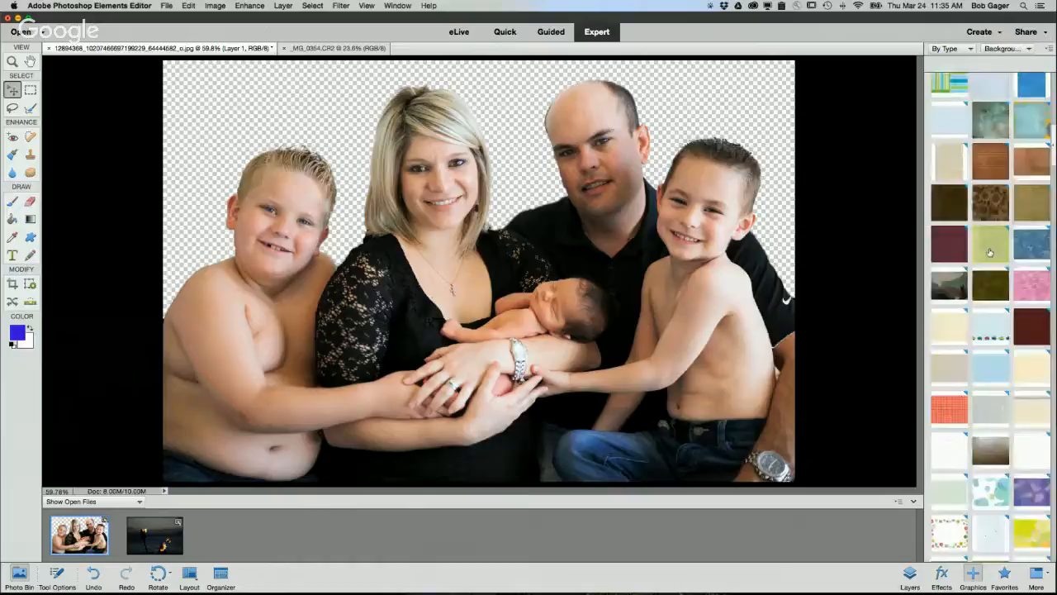
pyautogui.scroll(-15, 989, 253)
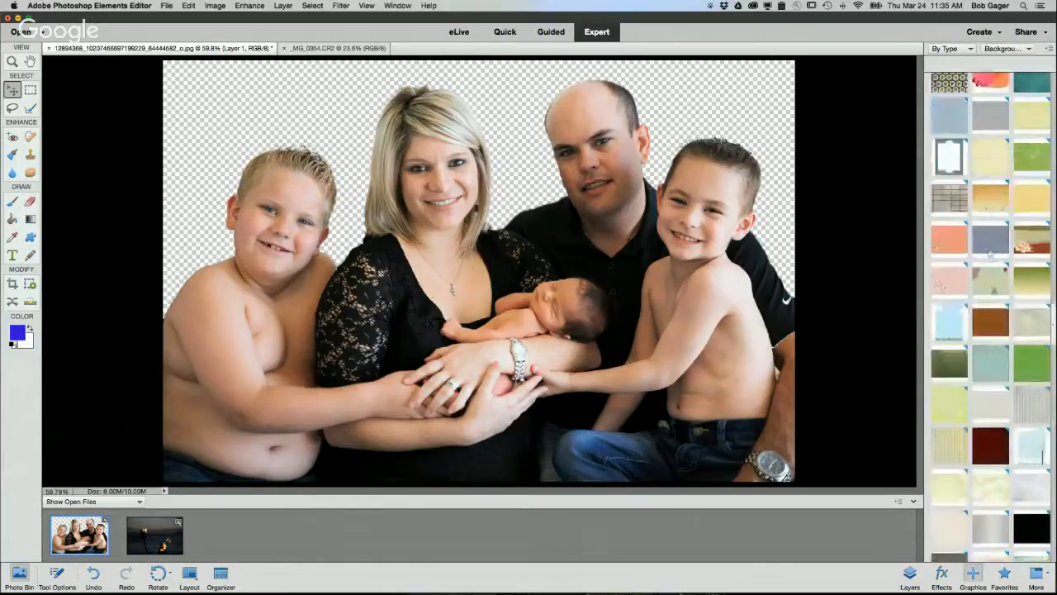
pyautogui.scroll(-3, 999, 272)
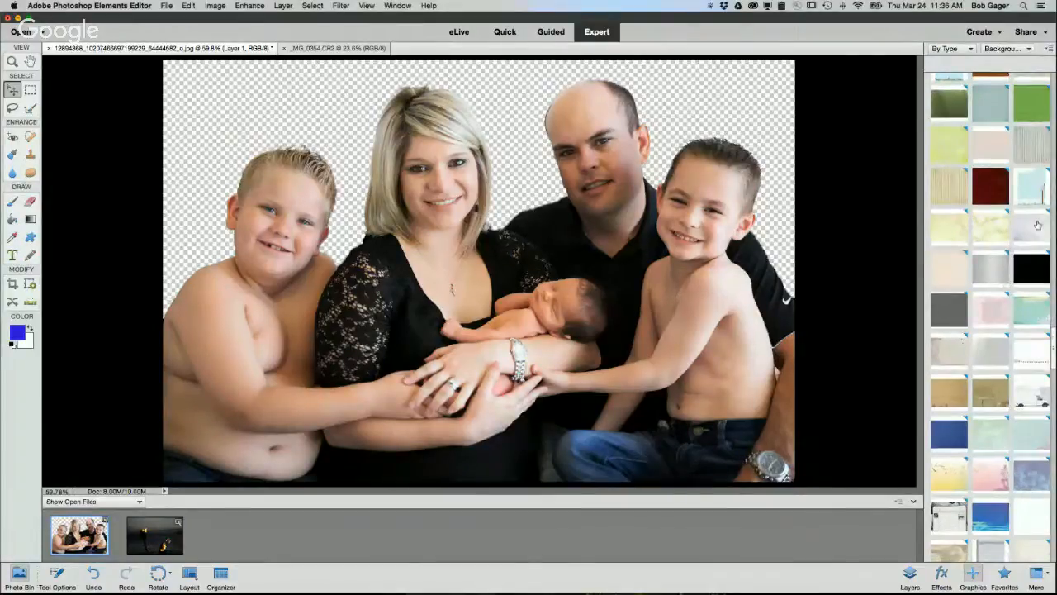
pyautogui.scroll(5, 956, 248)
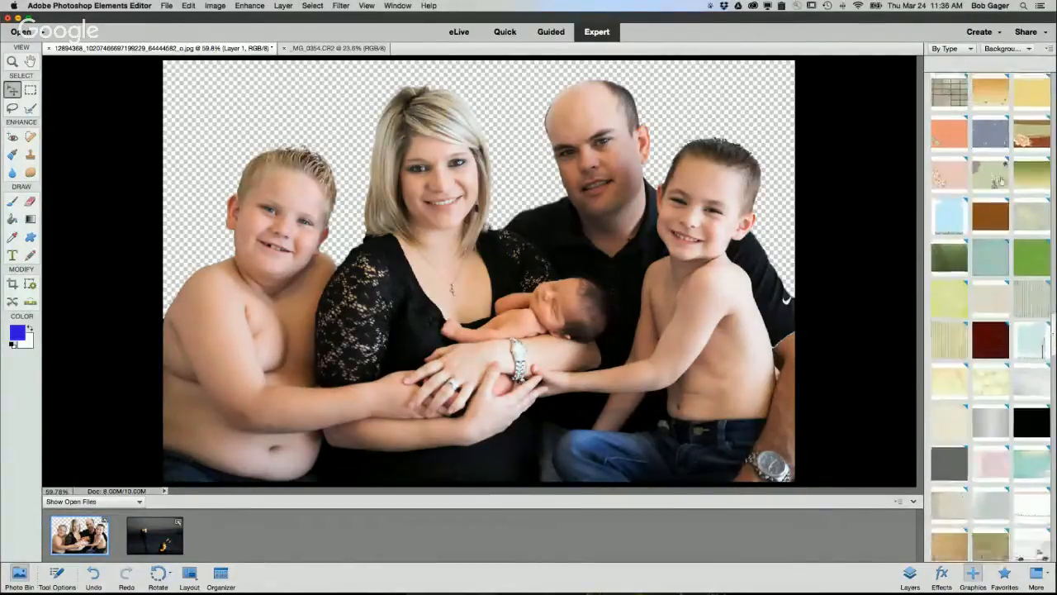
# Place the dark green streaked background behind the family, check it in the layer stack, and return to the graphics library
pyautogui.click(956, 241)
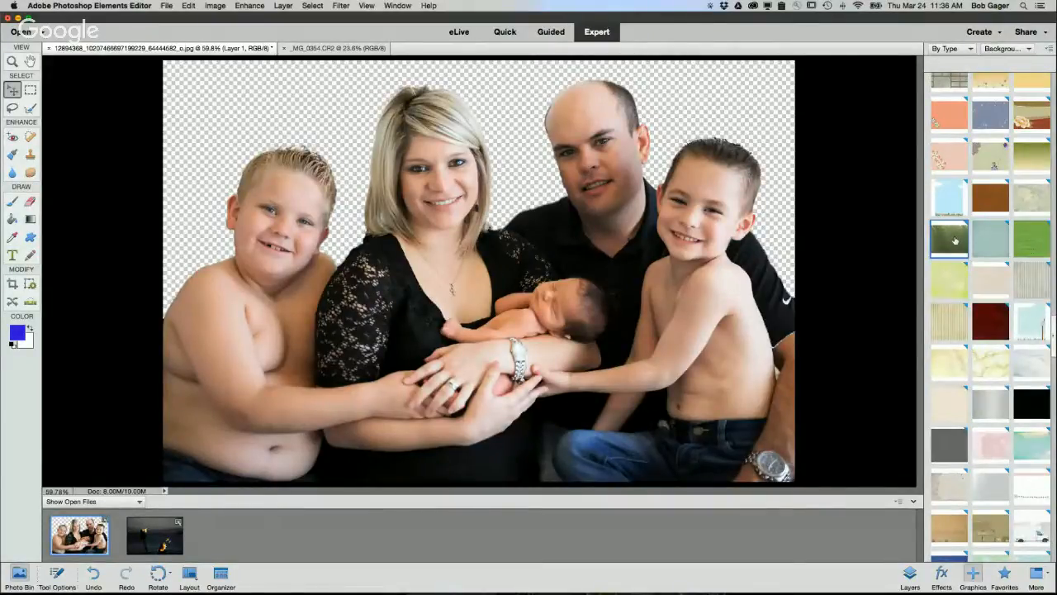
pyautogui.moveTo(956, 240); pyautogui.dragTo(511, 169)
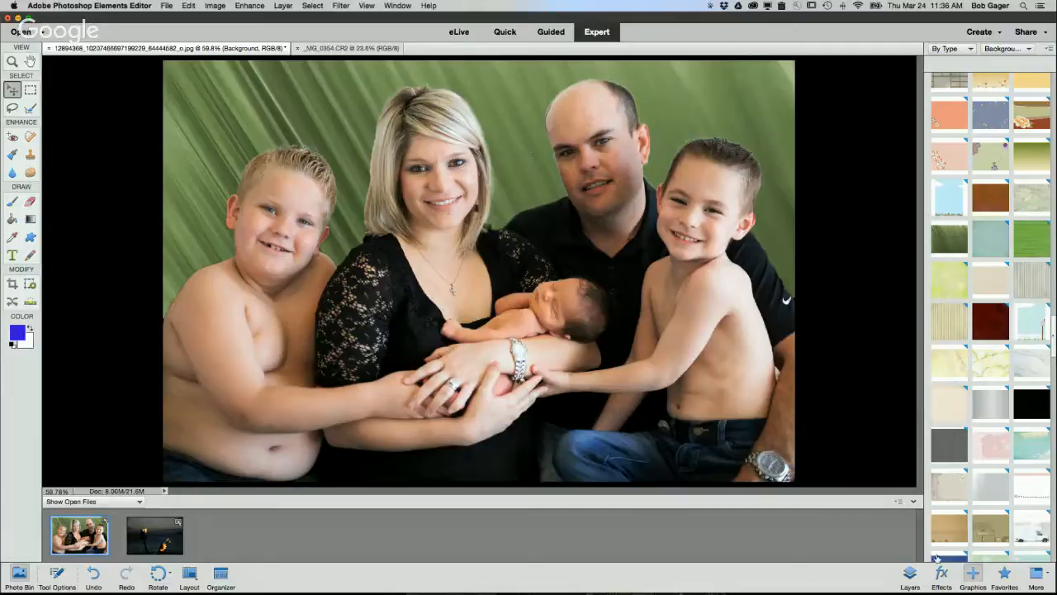
pyautogui.click(910, 576)
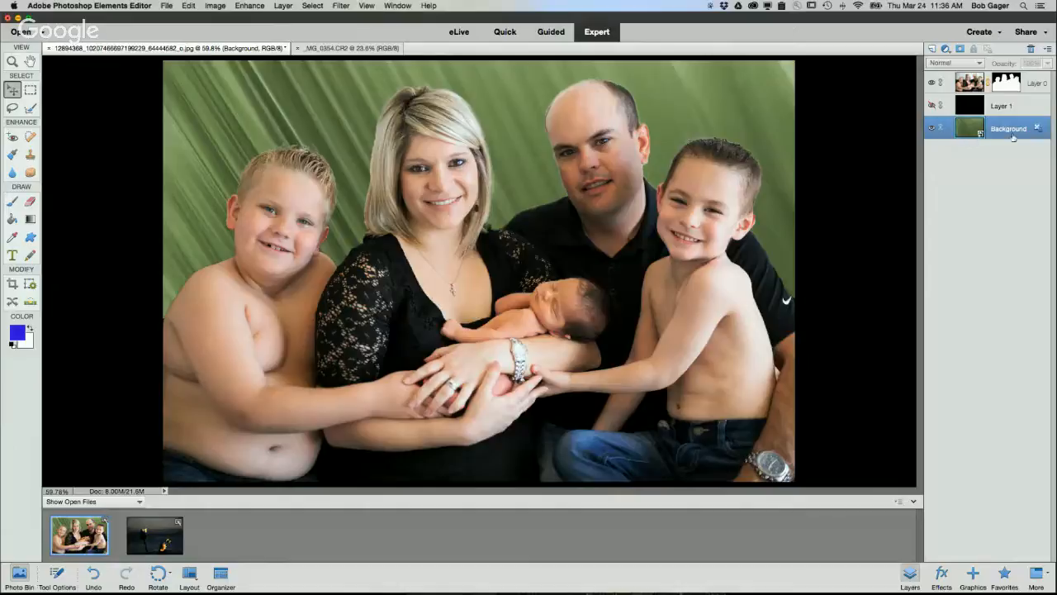
pyautogui.click(975, 574)
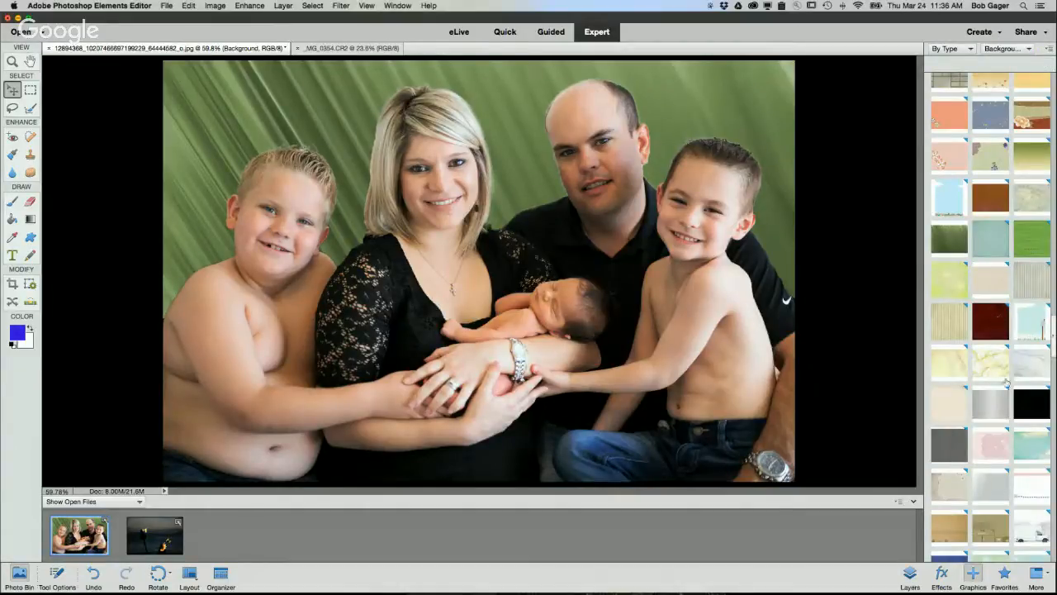
# Try the brushed metal, yellow marble, brown dotted and red curtain backgrounds behind the family, one replacing the other
pyautogui.moveTo(992, 405); pyautogui.dragTo(537, 192)
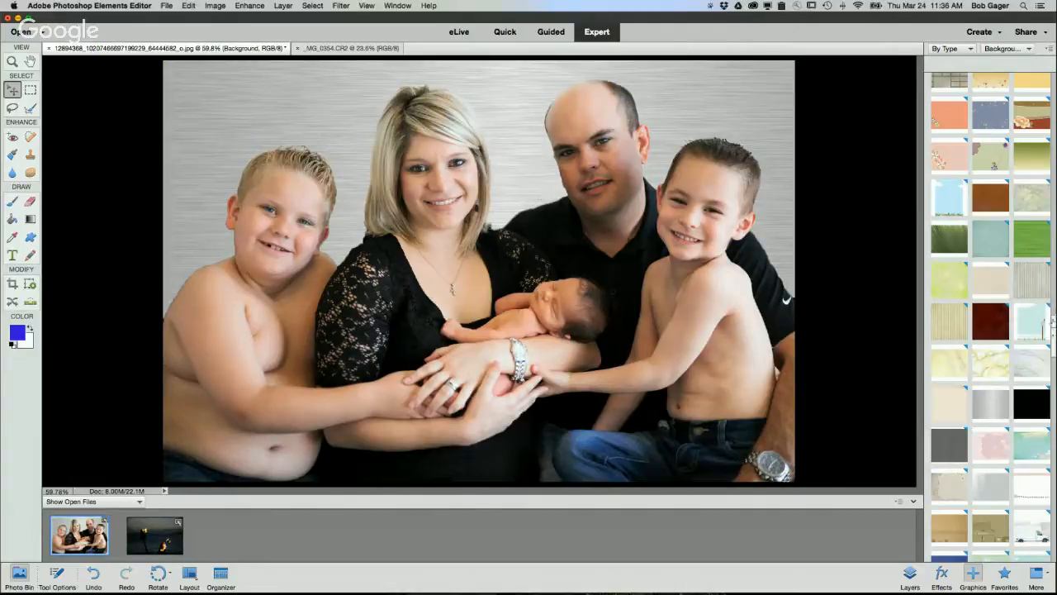
pyautogui.moveTo(992, 373); pyautogui.dragTo(545, 217)
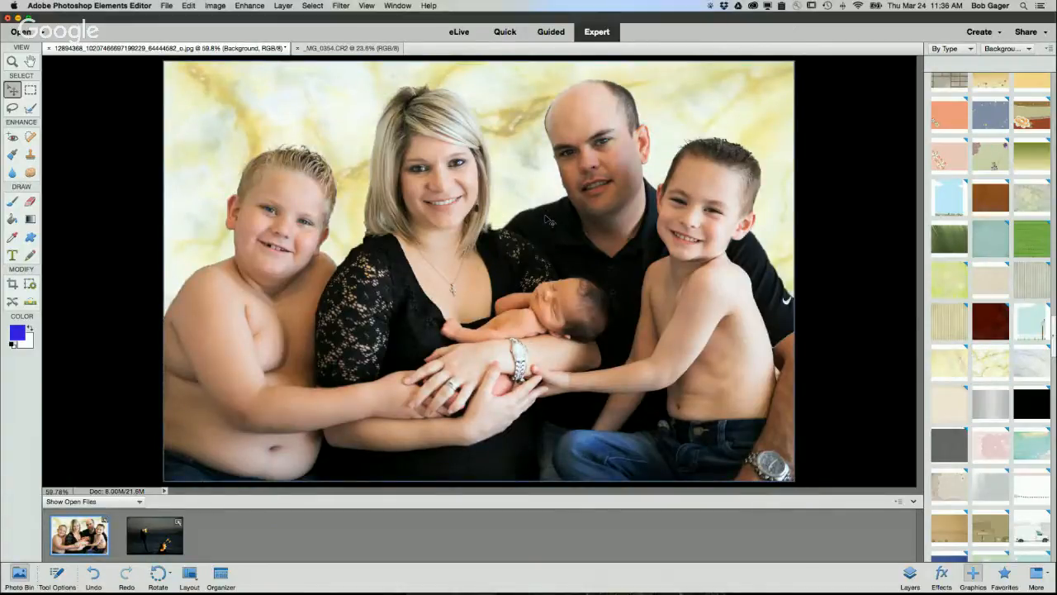
pyautogui.scroll(-10, 994, 399)
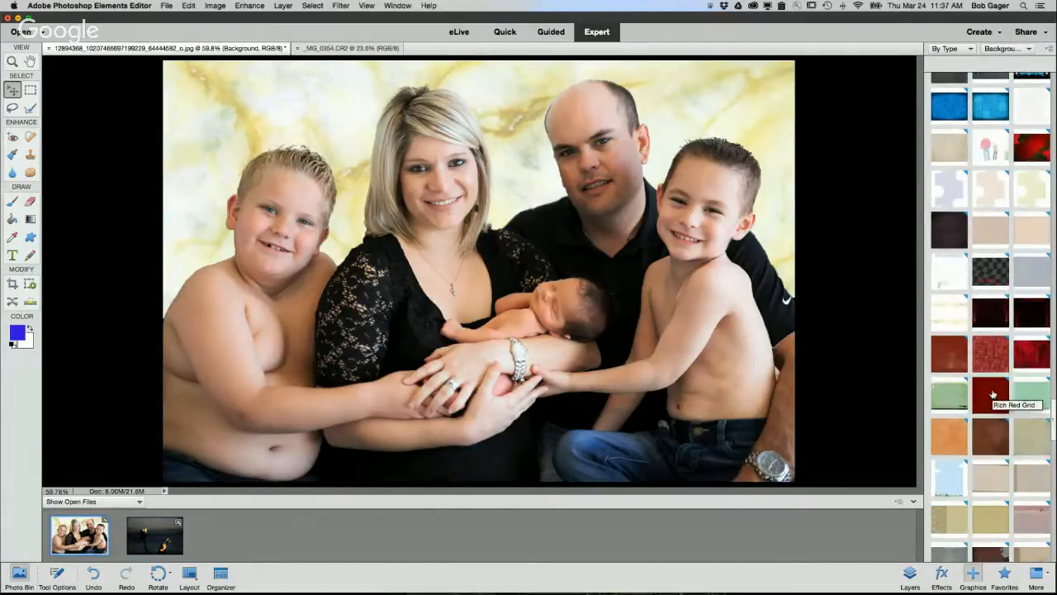
pyautogui.moveTo(1002, 450); pyautogui.dragTo(551, 195)
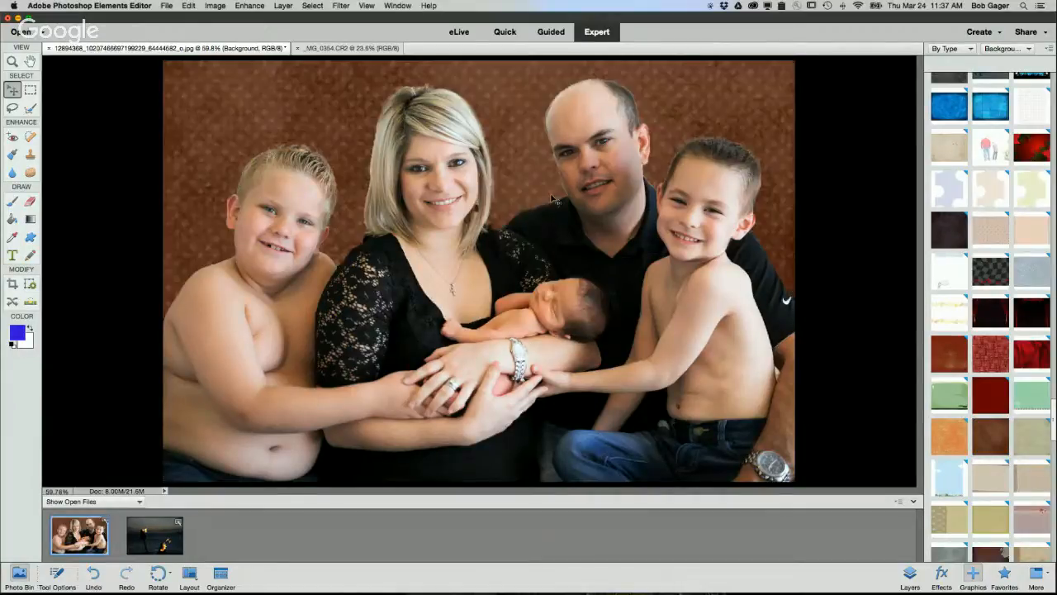
pyautogui.moveTo(1031, 313); pyautogui.dragTo(511, 158)
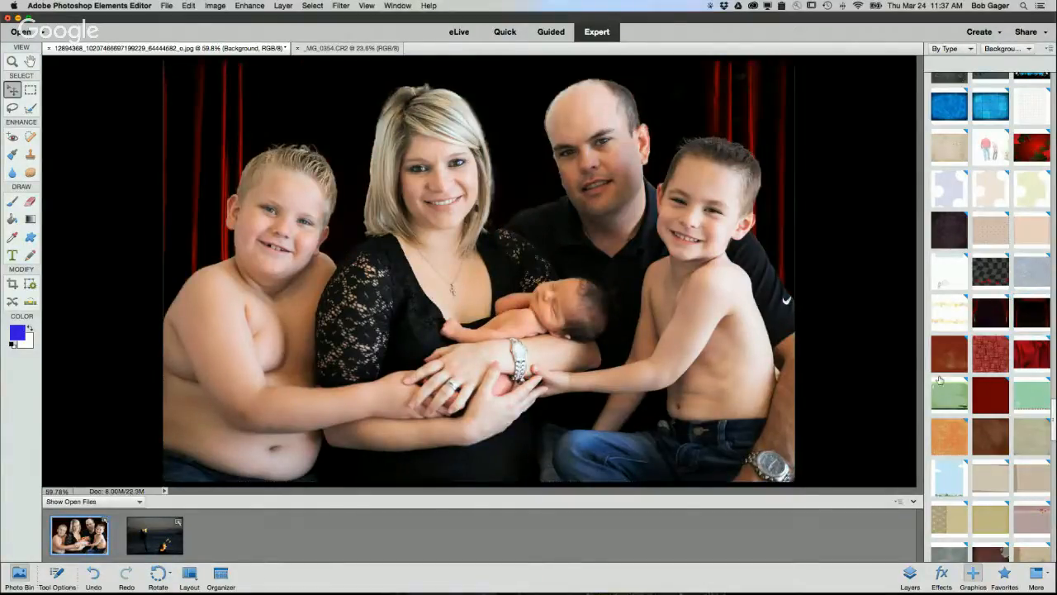
# Replace the background with the red snowflake graphic and display the layer stack
pyautogui.scroll(-6, 968, 401)
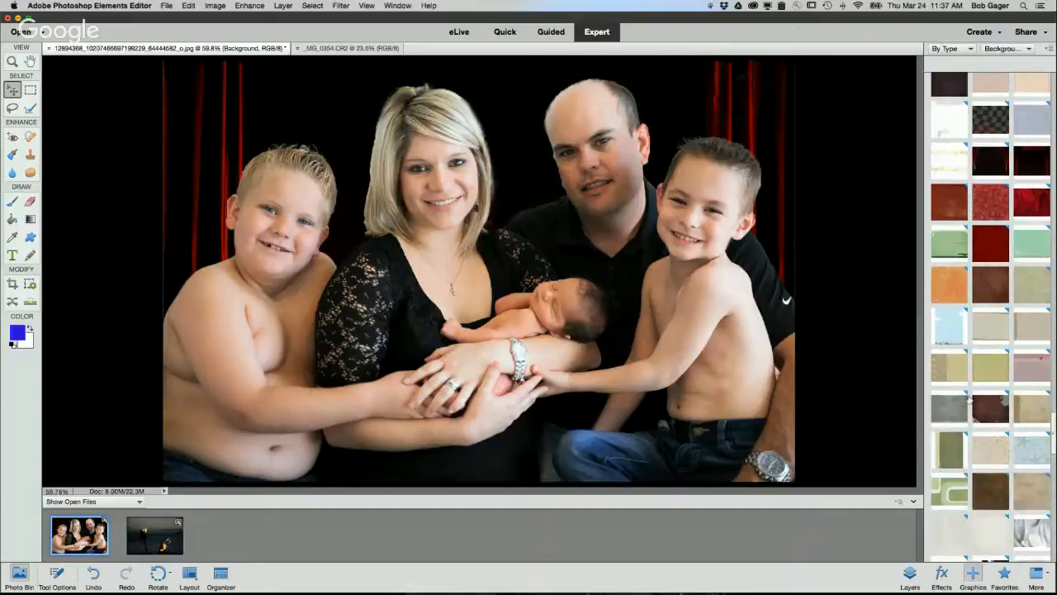
pyautogui.scroll(-5, 968, 401)
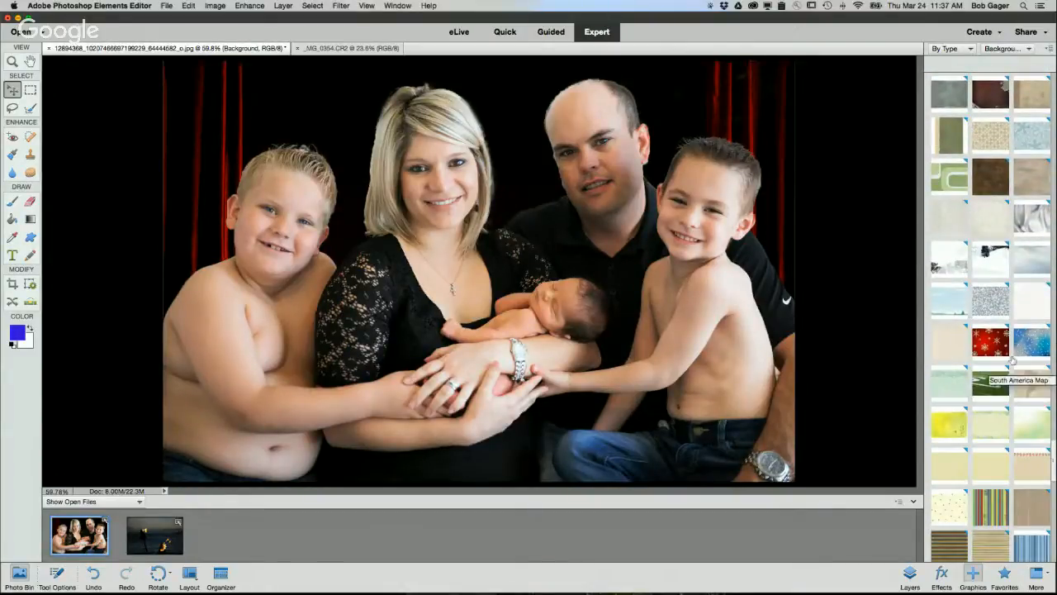
pyautogui.moveTo(1000, 348); pyautogui.dragTo(433, 164)
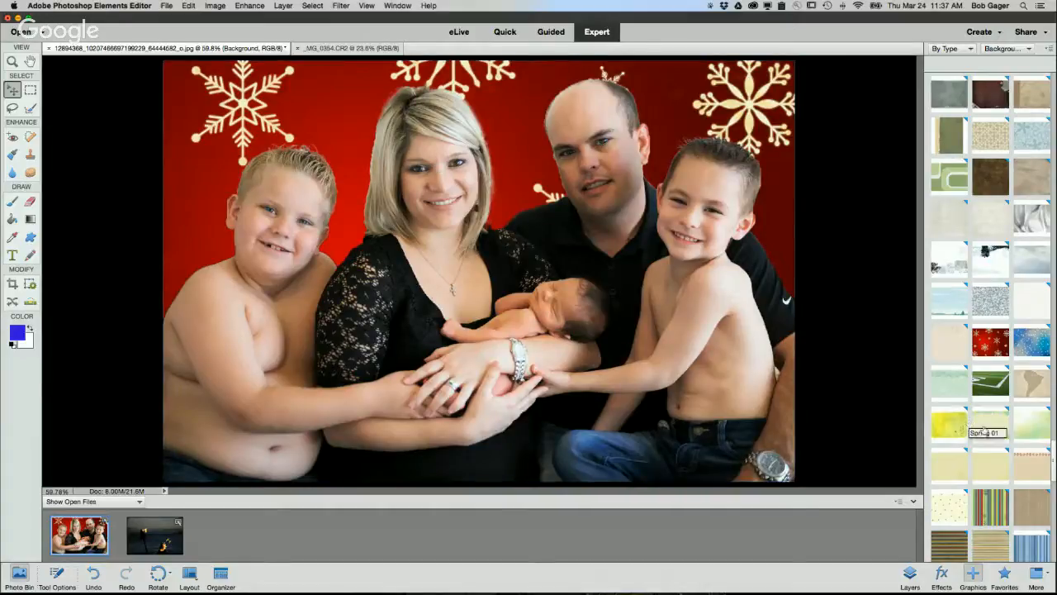
pyautogui.click(909, 572)
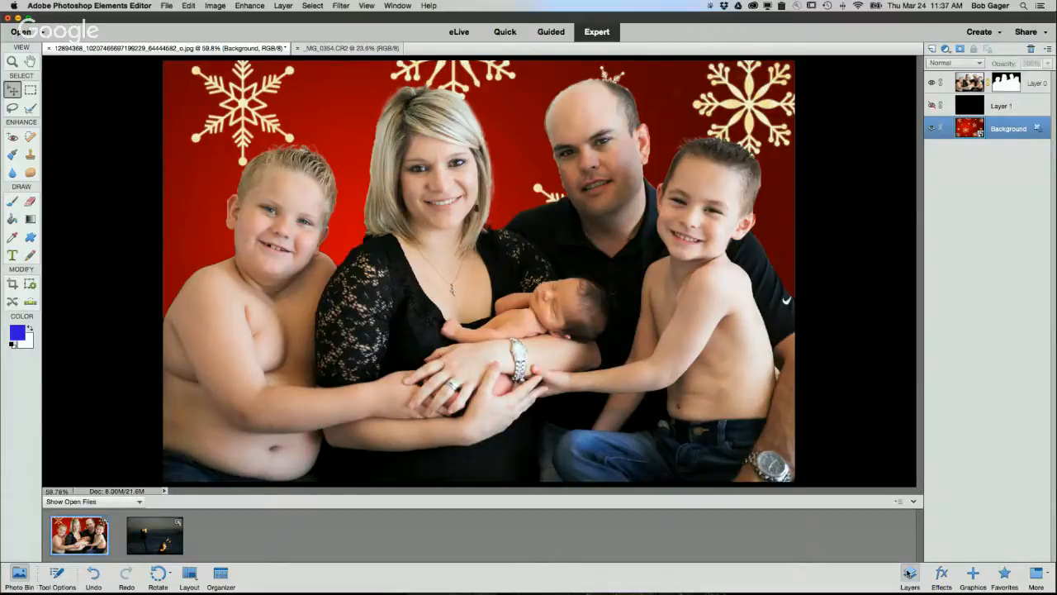
# Switch to Google Hangouts, select the audience question about the background not changing, and return to Photoshop Elements Editor
pyautogui.press('super+Tab')
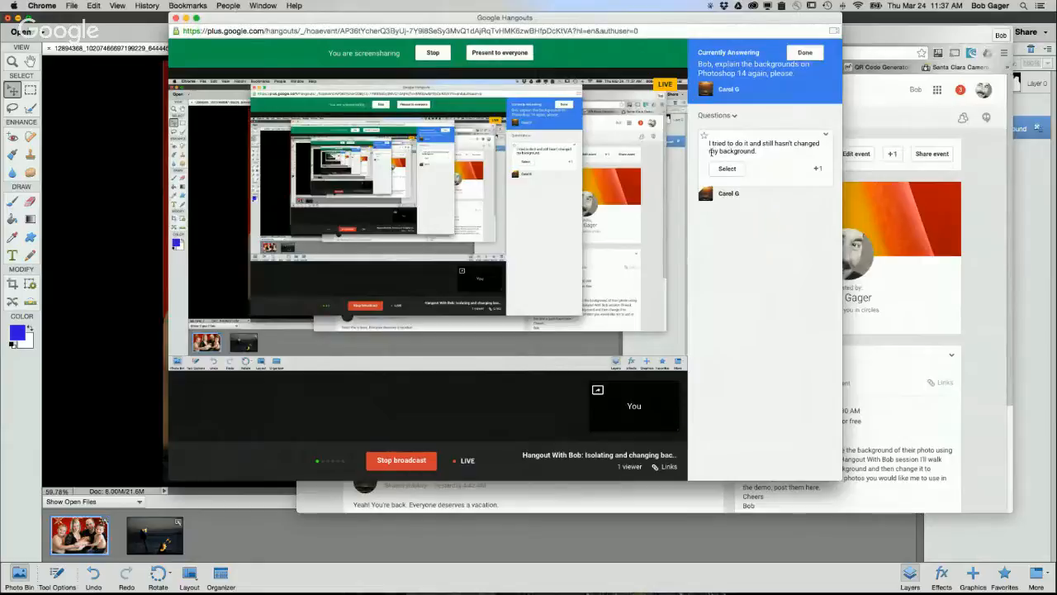
pyautogui.click(732, 172)
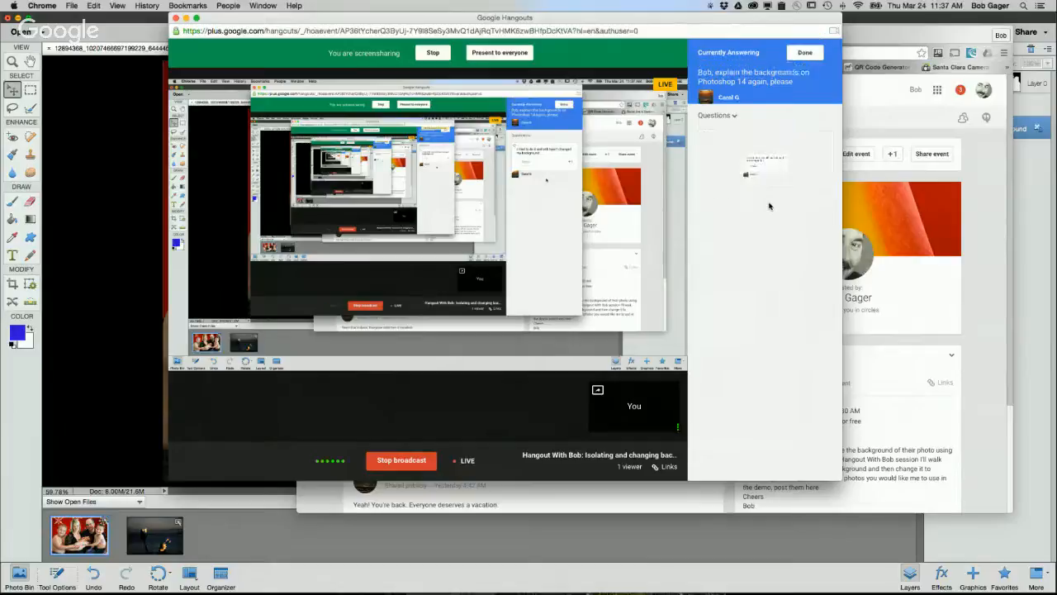
pyautogui.click(100, 184)
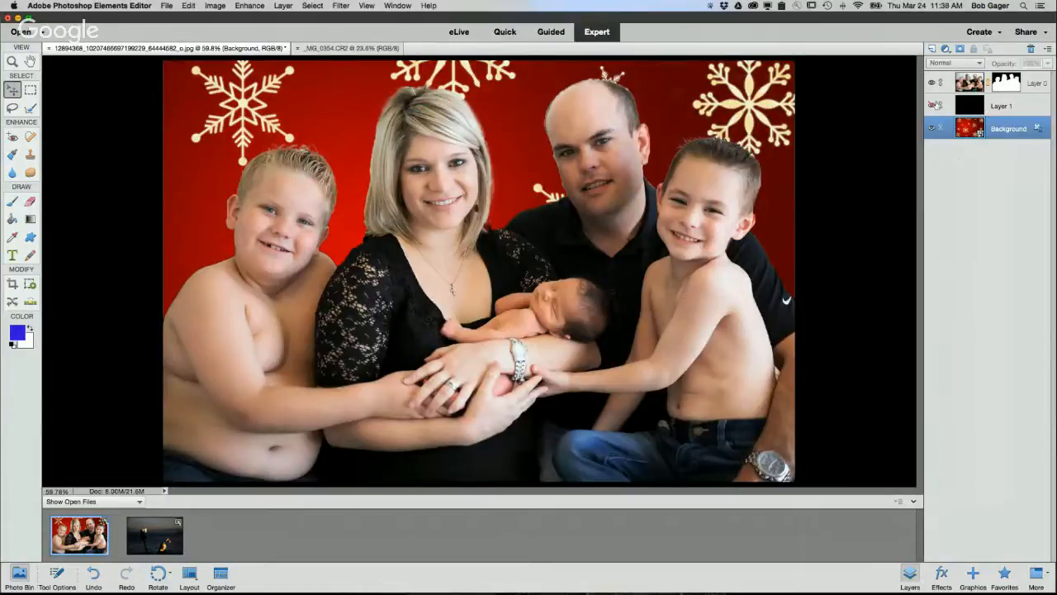
# Show the black Layer 1, delete it, and select the masked family layer
pyautogui.click(932, 106)
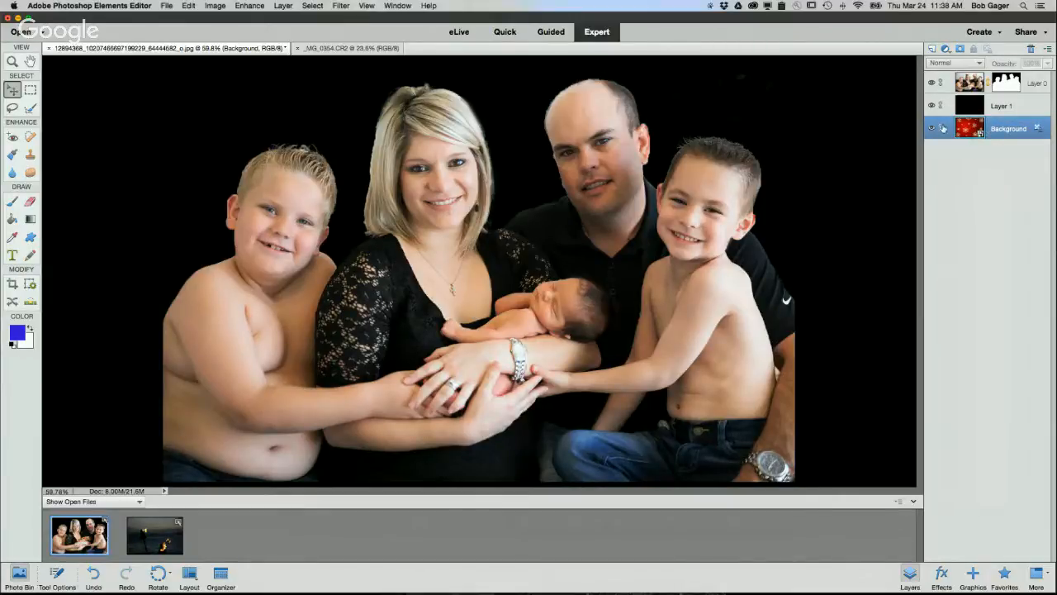
pyautogui.moveTo(971, 107); pyautogui.dragTo(1031, 49)
pyautogui.click(989, 82)
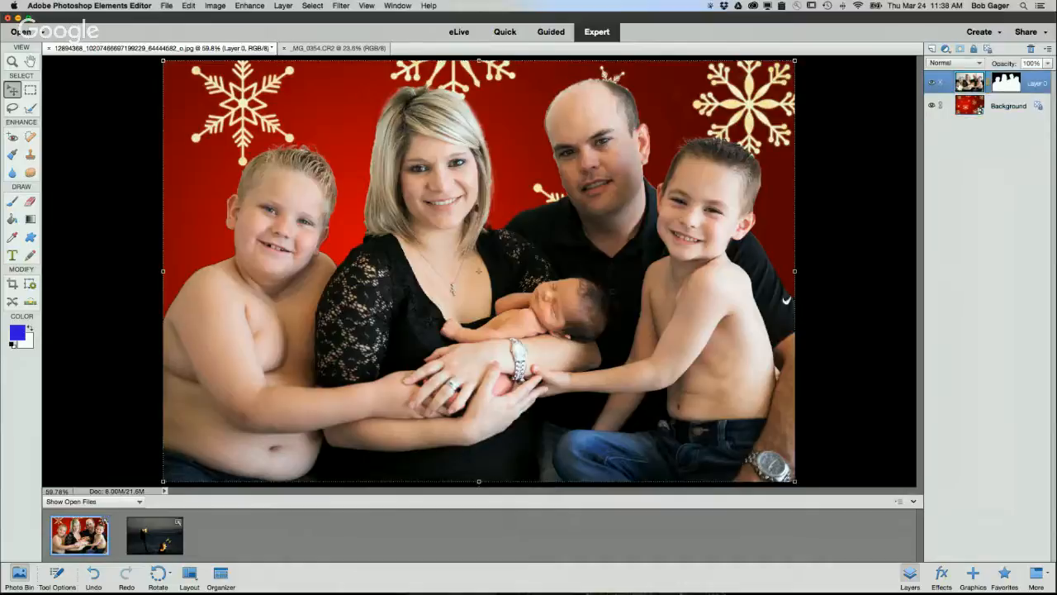
# Switch to Google Hangouts, select the audience question about needing a background layer selected, and return to Photoshop Elements Editor
pyautogui.click(1009, 83)
pyautogui.press('super+Tab')
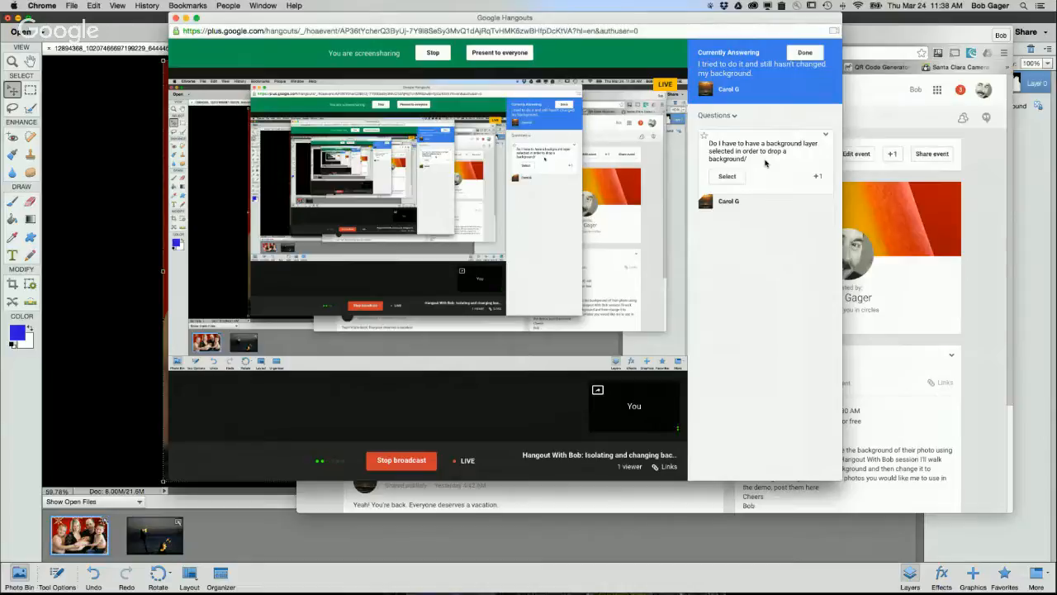
pyautogui.click(728, 176)
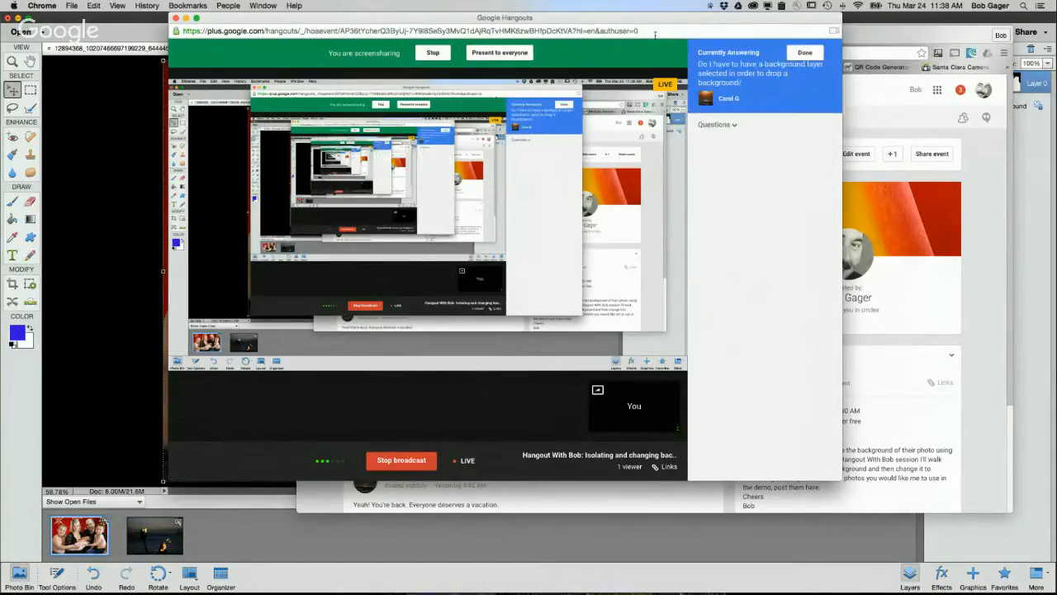
pyautogui.click(1031, 149)
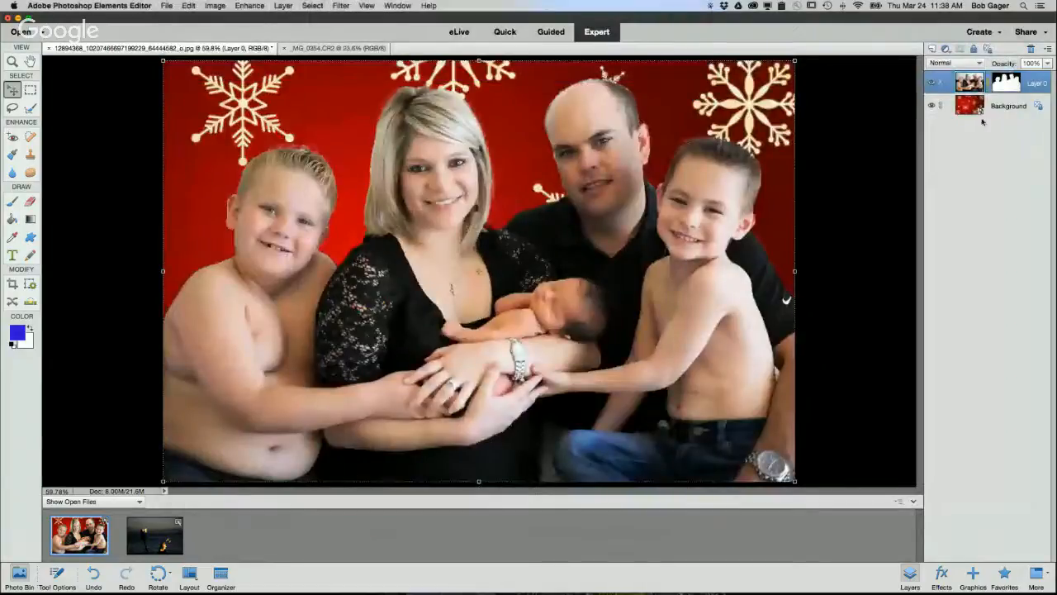
# Delete the red snowflake Background layer, apply the blue graphic with white light dots as the new background, and display the layer stack
pyautogui.moveTo(1024, 105); pyautogui.dragTo(1032, 48)
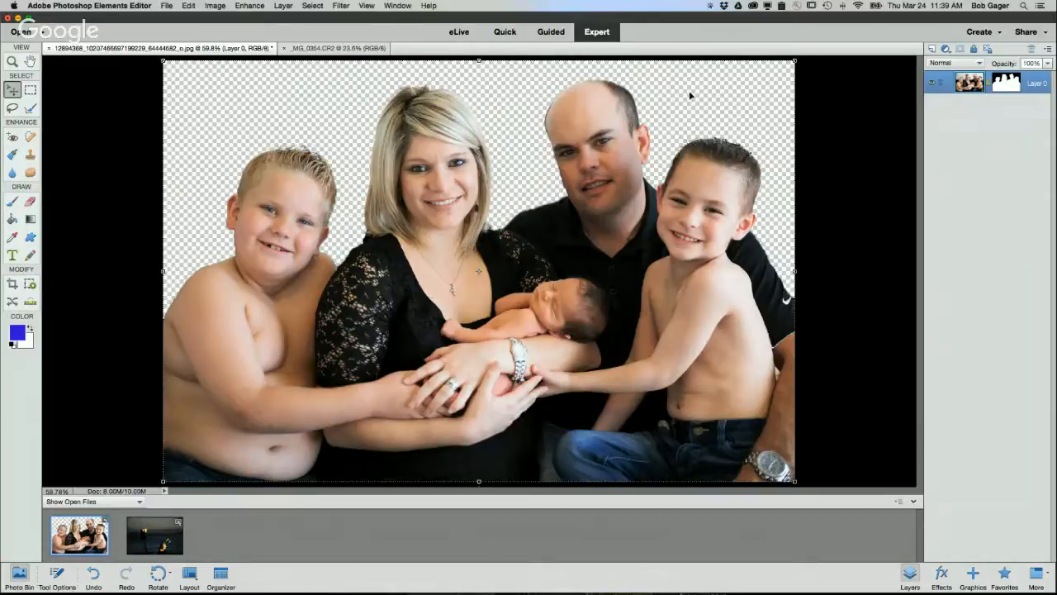
pyautogui.click(977, 580)
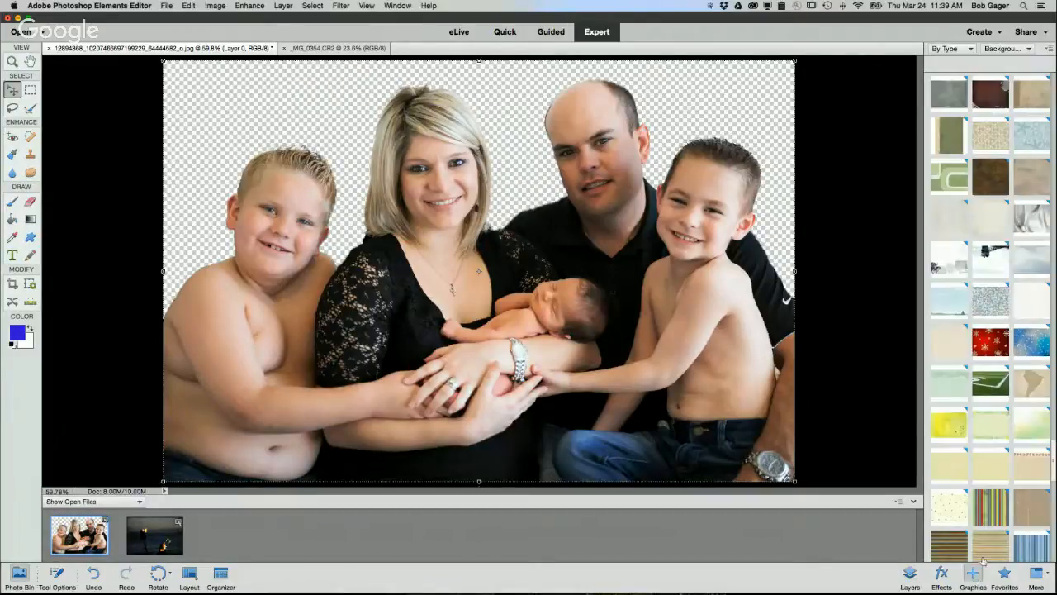
pyautogui.moveTo(1031, 346); pyautogui.dragTo(602, 220)
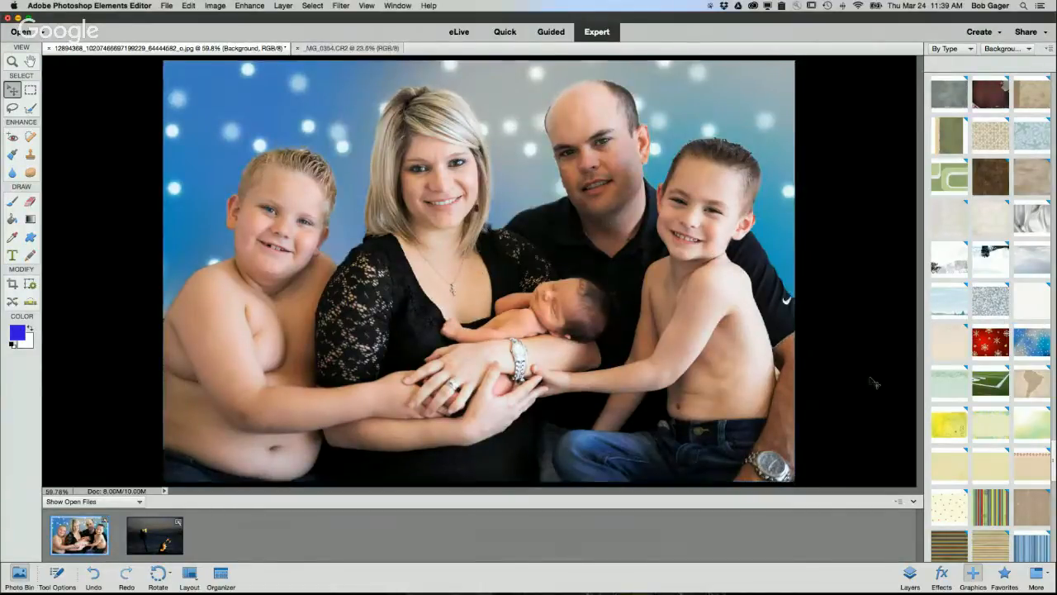
pyautogui.click(909, 574)
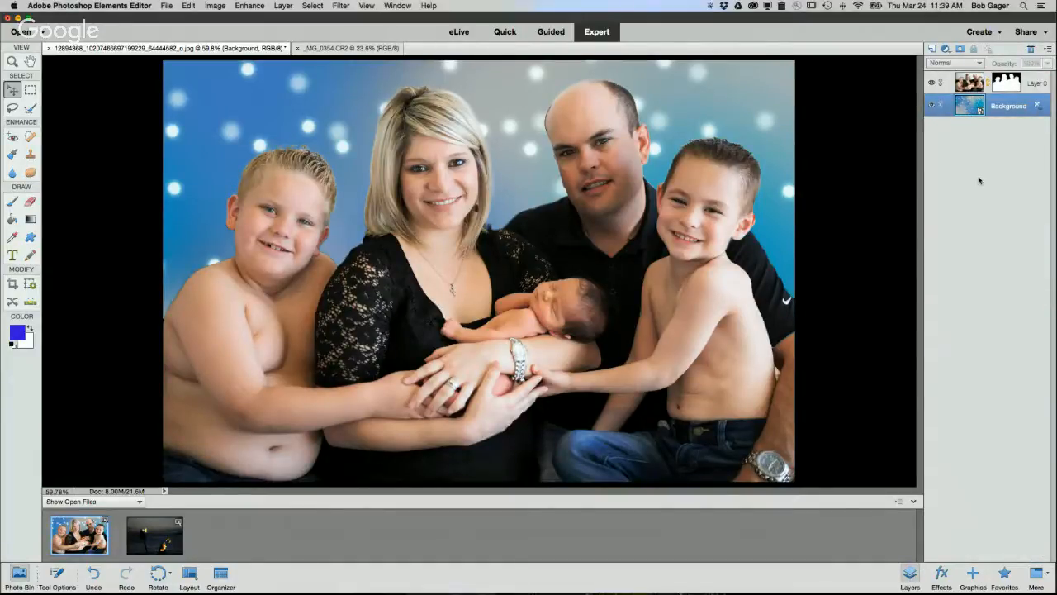
# Switch to Google Hangouts, select the audience question about not having a layer mask selected, and return to Photoshop Elements Editor
pyautogui.press('super+Tab')
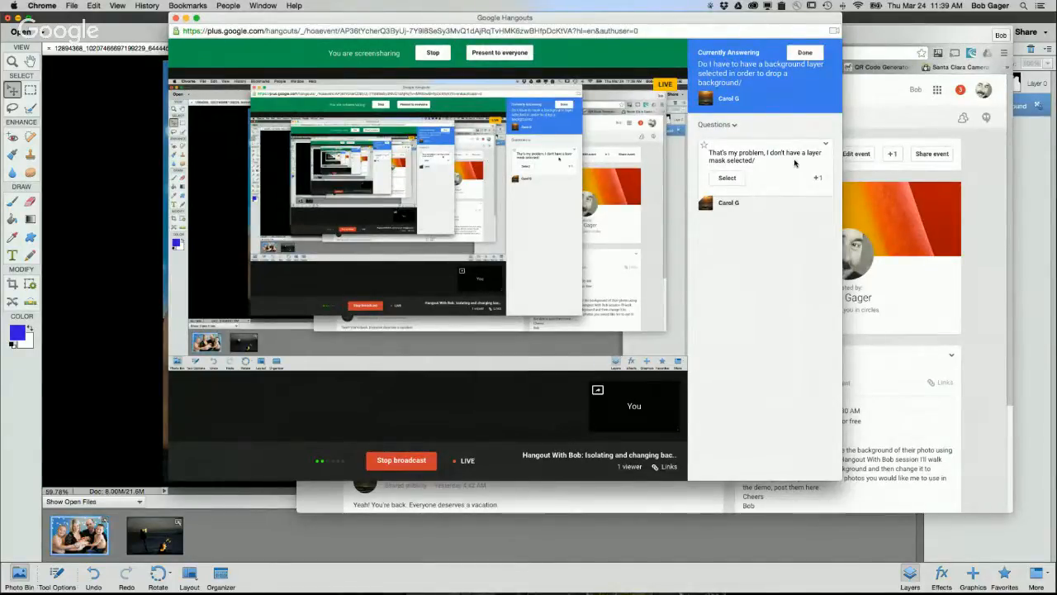
pyautogui.click(729, 180)
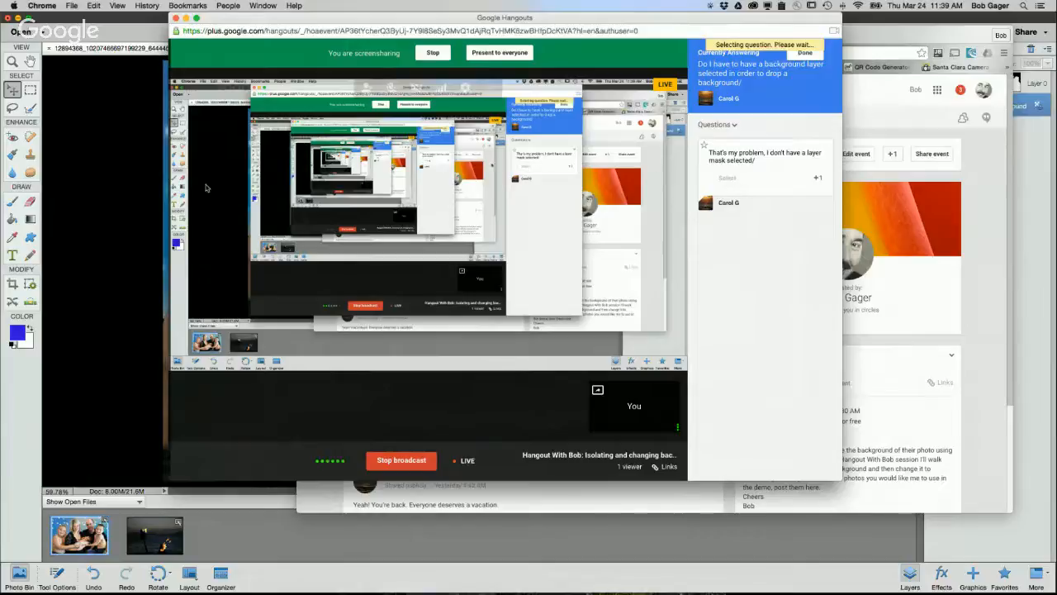
pyautogui.click(129, 179)
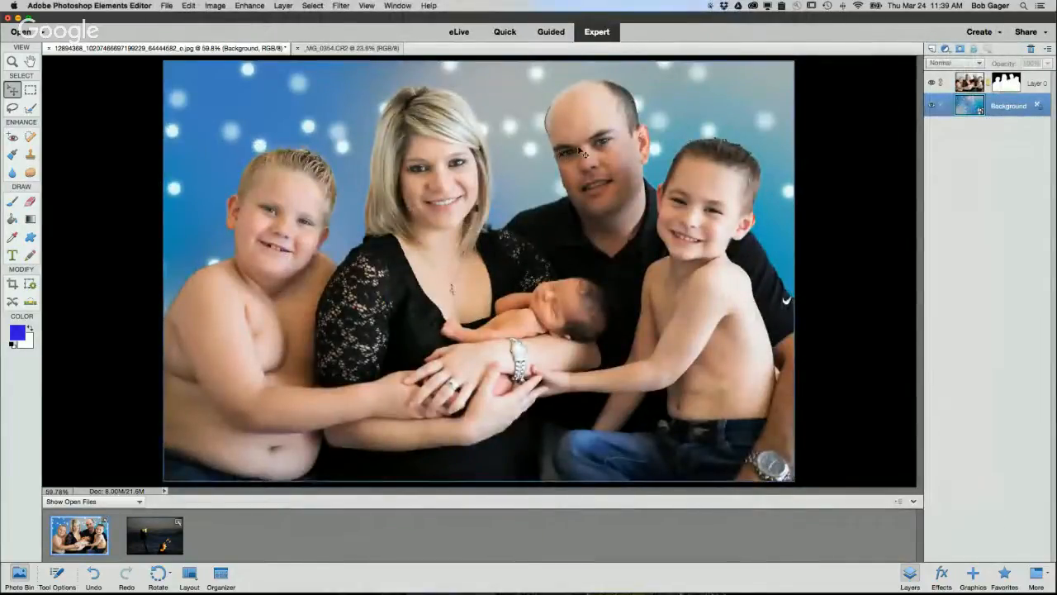
# Delete the layer mask from the family photo's Layer 0
pyautogui.rightClick(1007, 84)
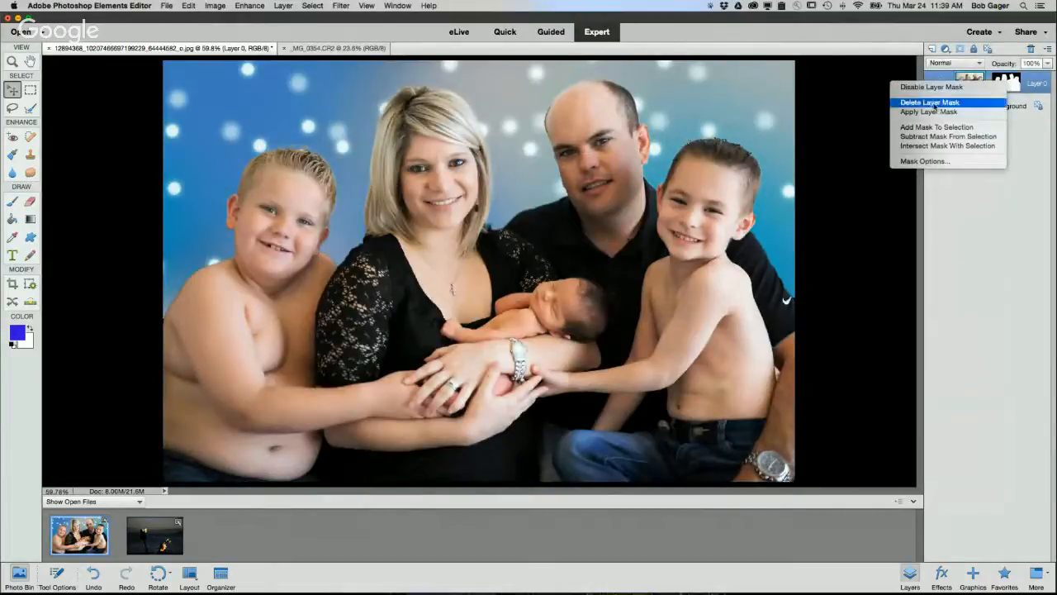
pyautogui.click(931, 102)
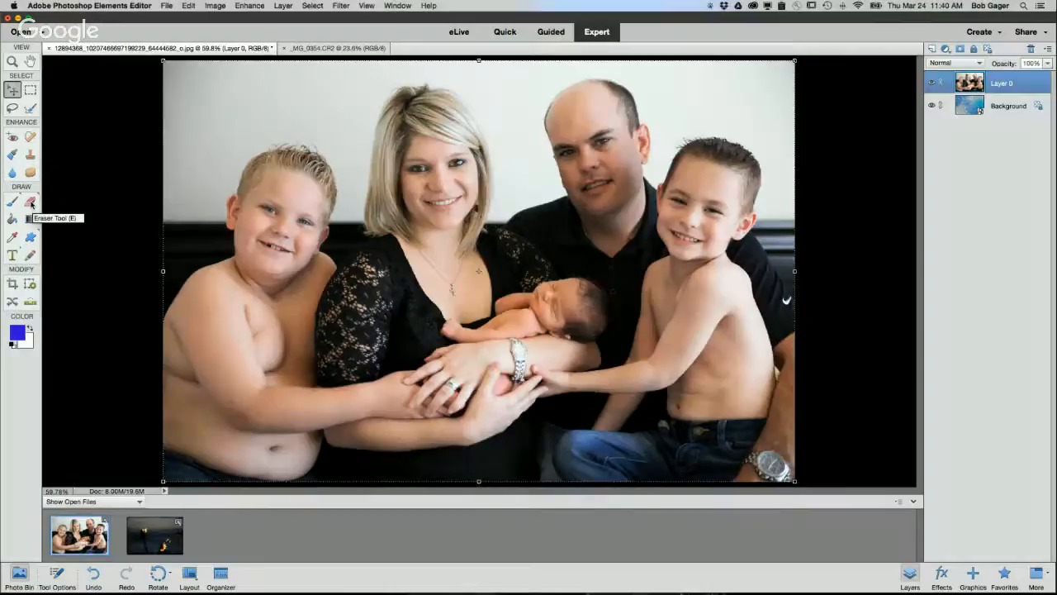
# Try erasing the wall and part of the older boy's face directly on Layer 0 with the Eraser, undoing each stroke
pyautogui.click(31, 202)
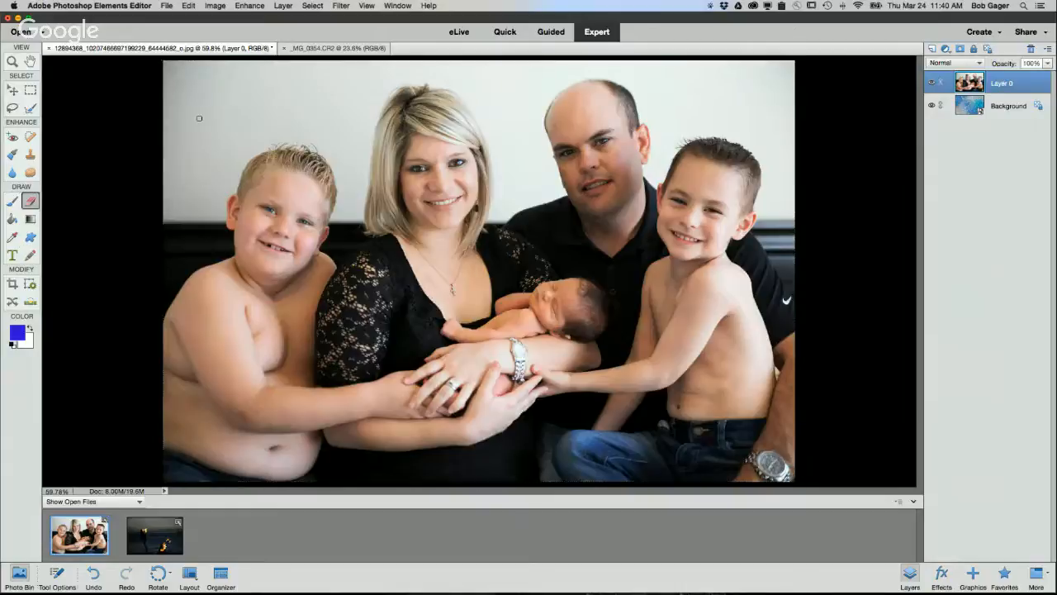
pyautogui.moveTo(208, 104)
pyautogui.mouseDown()
pyautogui.moveTo(156, 67)
pyautogui.moveTo(147, 80)
pyautogui.moveTo(177, 132)
pyautogui.moveTo(156, 80)
pyautogui.moveTo(180, 157)
pyautogui.moveTo(169, 166)
pyautogui.moveTo(236, 133)
pyautogui.moveTo(245, 59)
pyautogui.moveTo(290, 65)
pyautogui.moveTo(273, 71)
pyautogui.moveTo(285, 76)
pyautogui.moveTo(309, 66)
pyautogui.moveTo(232, 112)
pyautogui.moveTo(247, 92)
pyautogui.moveTo(256, 89)
pyautogui.moveTo(181, 142)
pyautogui.moveTo(207, 154)
pyautogui.moveTo(242, 143)
pyautogui.moveTo(160, 194)
pyautogui.moveTo(174, 223)
pyautogui.moveTo(183, 217)
pyautogui.moveTo(213, 239)
pyautogui.moveTo(255, 218)
pyautogui.moveTo(317, 214)
pyautogui.moveTo(265, 217)
pyautogui.moveTo(322, 194)
pyautogui.moveTo(299, 209)
pyautogui.moveTo(303, 218)
pyautogui.moveTo(335, 194)
pyautogui.mouseUp()
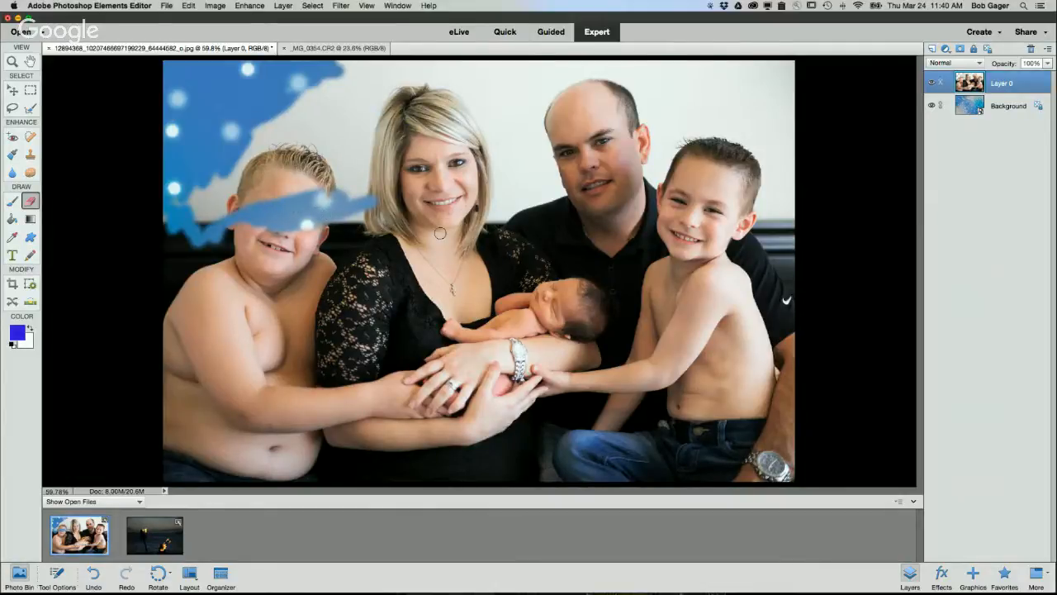
pyautogui.click(98, 578)
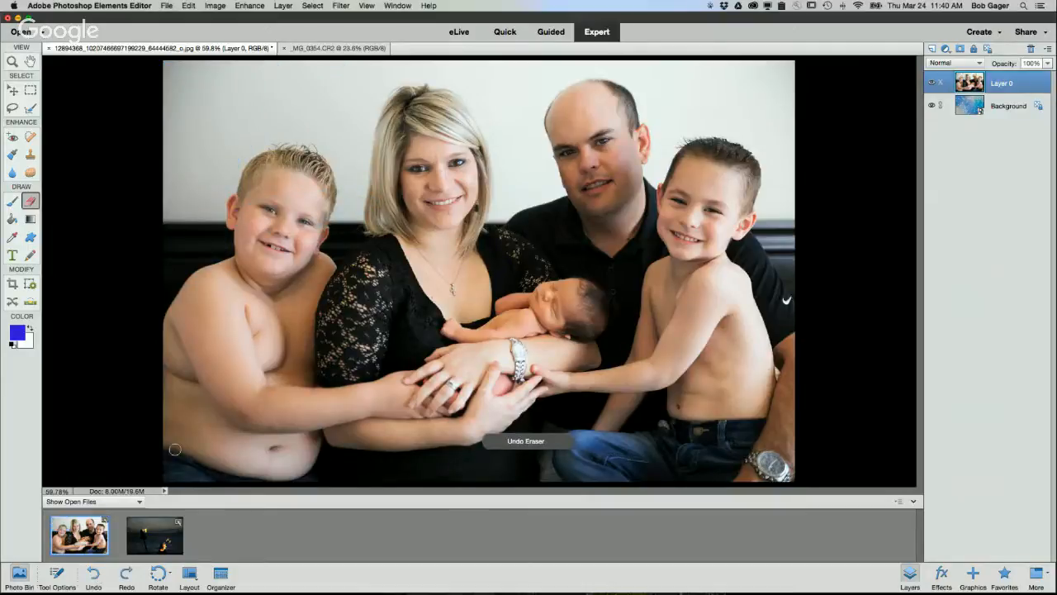
pyautogui.moveTo(213, 108); pyautogui.dragTo(190, 132)
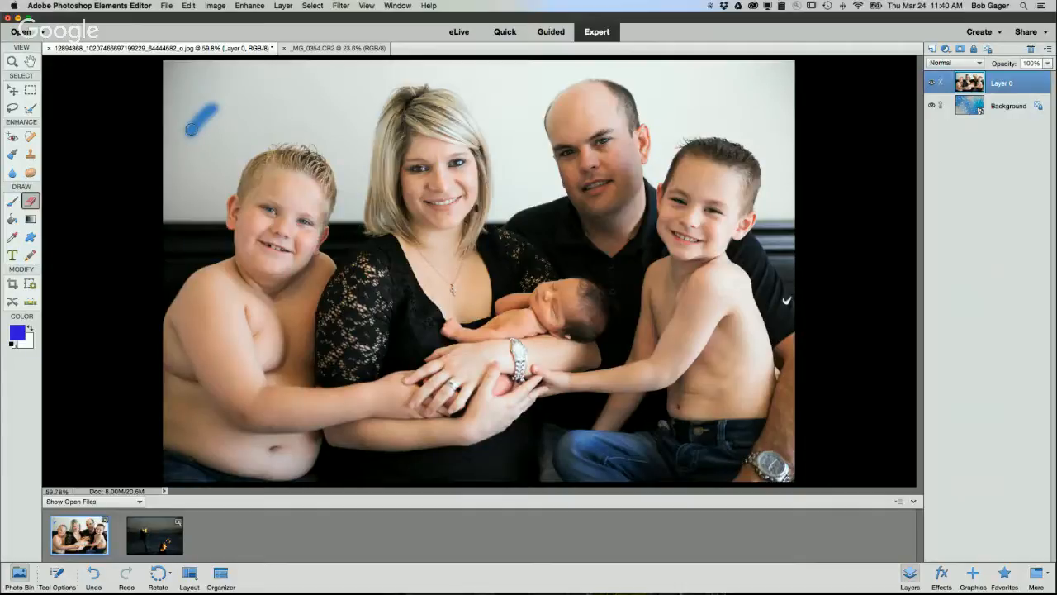
pyautogui.press('super+z')
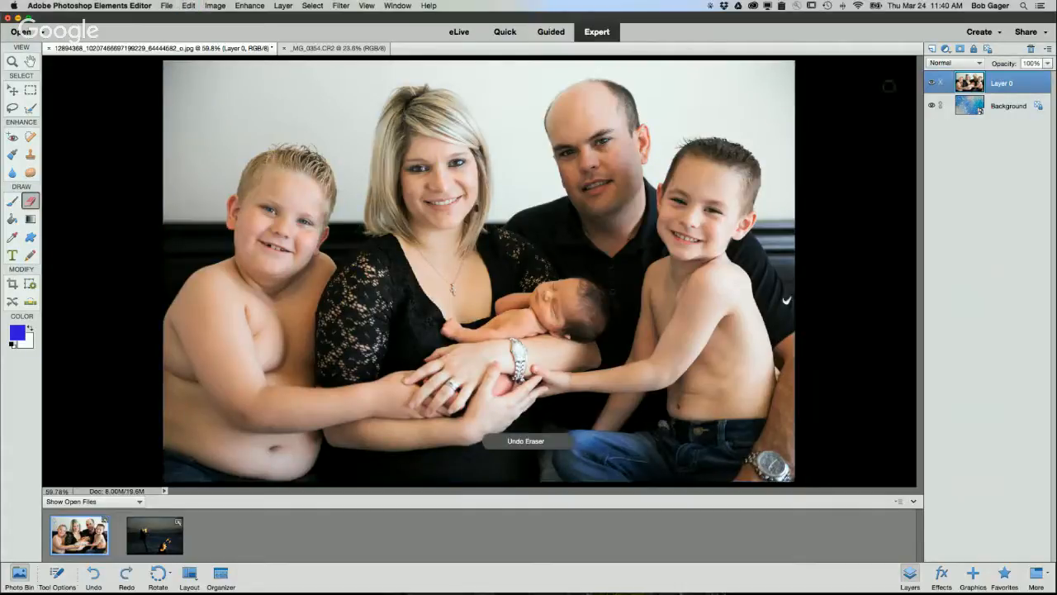
pyautogui.click(931, 49)
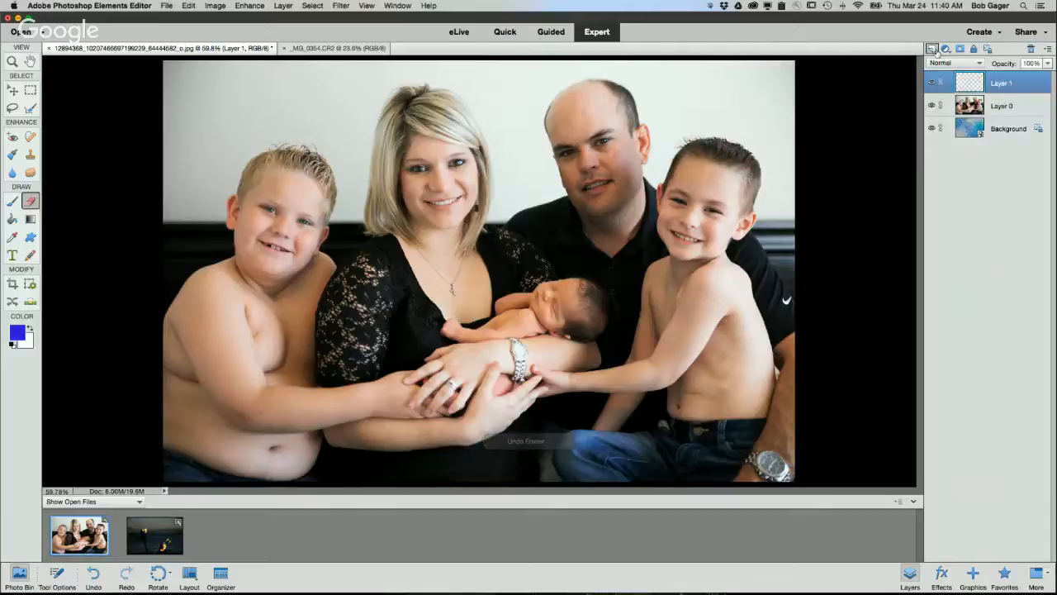
pyautogui.click(1031, 48)
pyautogui.click(605, 205)
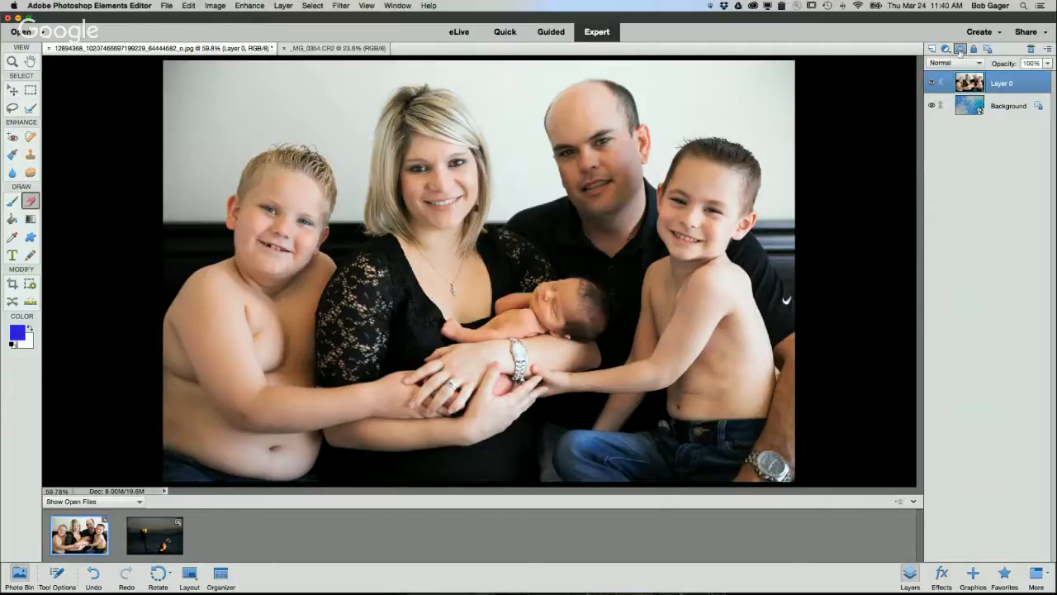
# Add a layer mask to Layer 0 and paint black with an enlarged brush over the wall and head around the boy beside the mother's hair
pyautogui.click(960, 50)
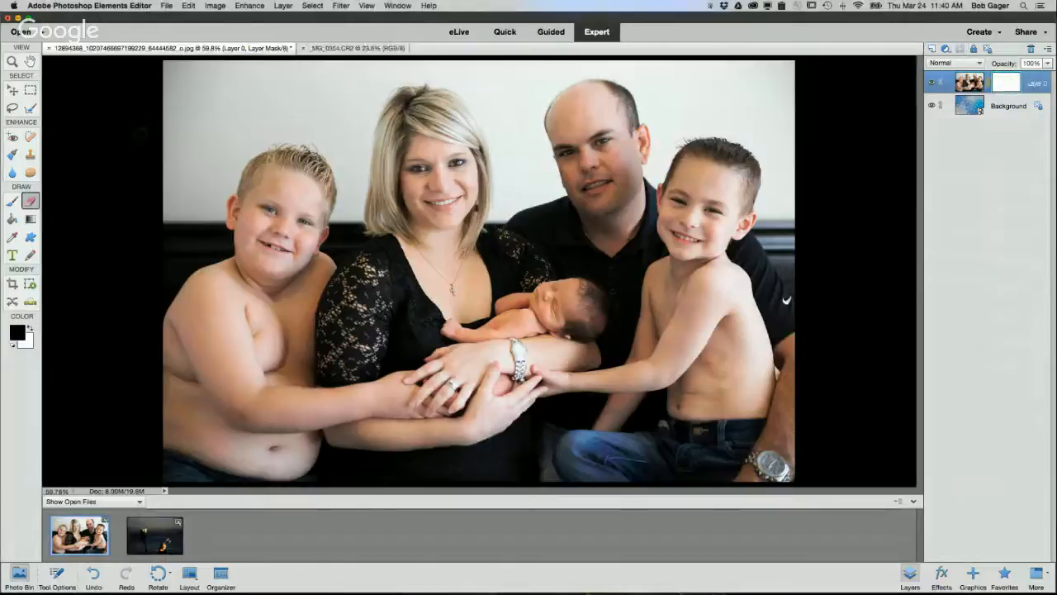
pyautogui.click(13, 202)
pyautogui.click(17, 330)
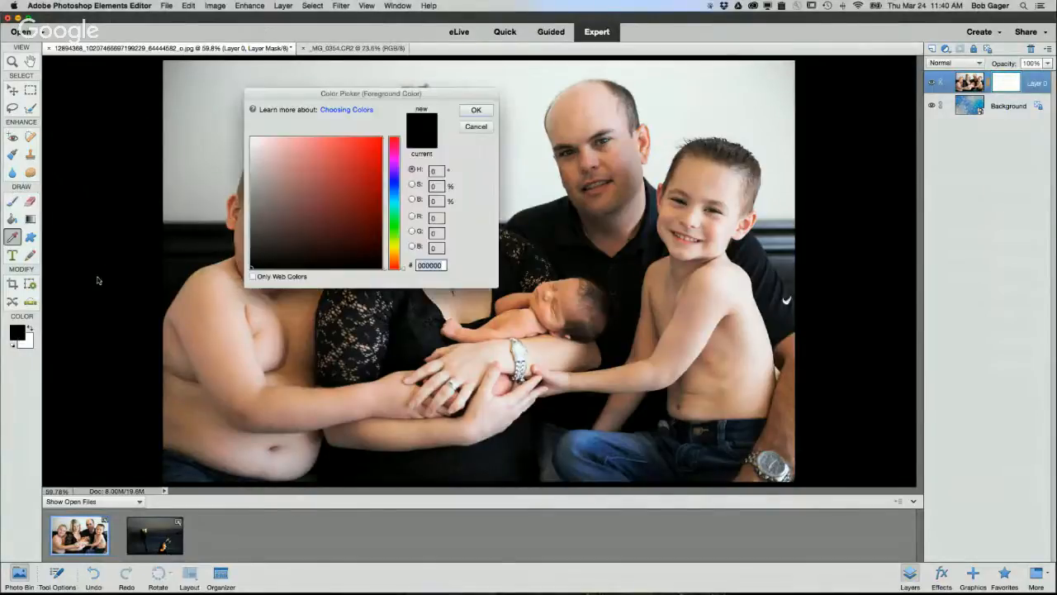
pyautogui.click(475, 110)
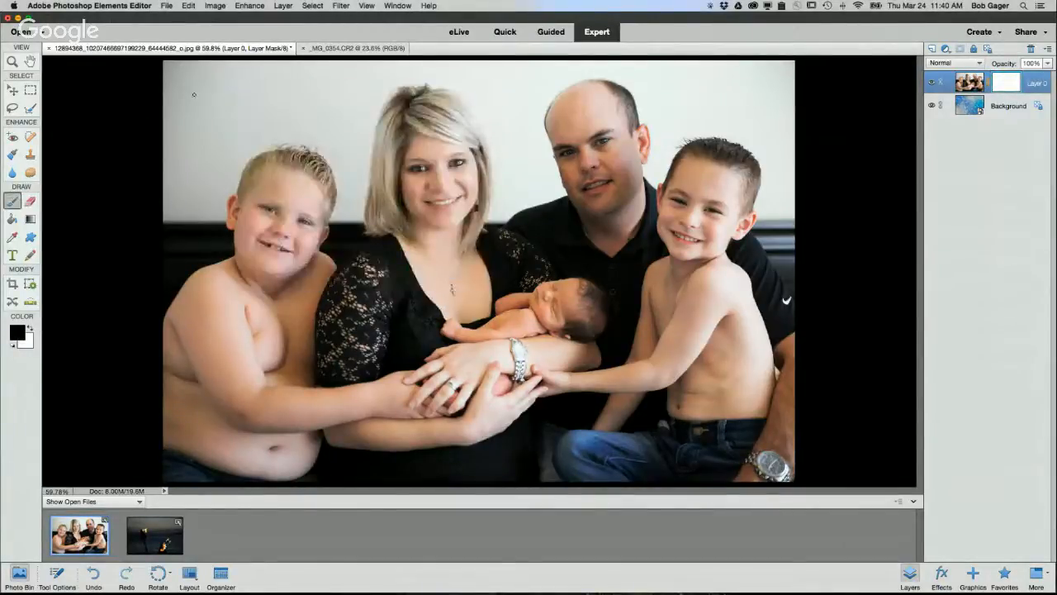
pyautogui.press(']')
pyautogui.press(']')
pyautogui.press(']')
pyautogui.press(']')
pyautogui.moveTo(193, 94)
pyautogui.mouseDown()
pyautogui.moveTo(199, 70)
pyautogui.moveTo(153, 74)
pyautogui.moveTo(213, 50)
pyautogui.moveTo(227, 64)
pyautogui.moveTo(185, 150)
pyautogui.moveTo(149, 129)
pyautogui.moveTo(176, 200)
pyautogui.moveTo(175, 233)
pyautogui.moveTo(221, 161)
pyautogui.moveTo(206, 146)
pyautogui.moveTo(211, 129)
pyautogui.moveTo(257, 144)
pyautogui.moveTo(226, 63)
pyautogui.moveTo(329, 94)
pyautogui.moveTo(305, 105)
pyautogui.moveTo(275, 73)
pyautogui.moveTo(302, 82)
pyautogui.mouseUp()
pyautogui.moveTo(305, 130)
pyautogui.mouseDown()
pyautogui.moveTo(275, 175)
pyautogui.moveTo(230, 167)
pyautogui.moveTo(230, 152)
pyautogui.moveTo(252, 188)
pyautogui.moveTo(337, 86)
pyautogui.mouseUp()
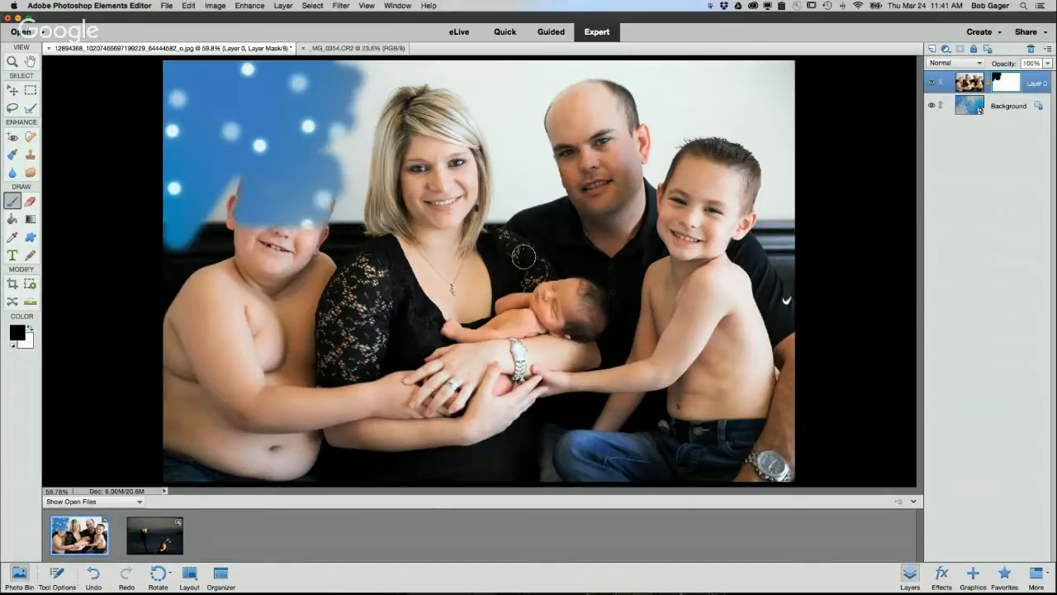
# Swap the foreground color to white and paint the boy's hidden head back in on the layer mask
pyautogui.click(30, 328)
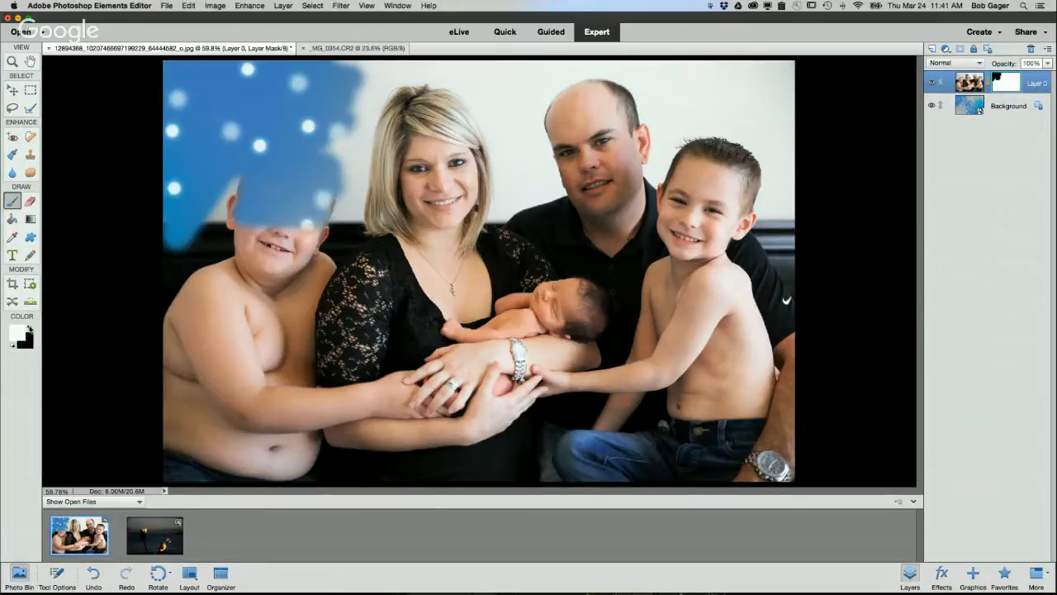
pyautogui.moveTo(288, 205)
pyautogui.mouseDown()
pyautogui.moveTo(279, 183)
pyautogui.moveTo(269, 203)
pyautogui.moveTo(307, 183)
pyautogui.moveTo(314, 210)
pyautogui.moveTo(297, 218)
pyautogui.moveTo(248, 217)
pyautogui.moveTo(234, 195)
pyautogui.moveTo(268, 165)
pyautogui.moveTo(248, 185)
pyautogui.moveTo(331, 166)
pyautogui.moveTo(314, 152)
pyautogui.mouseUp()
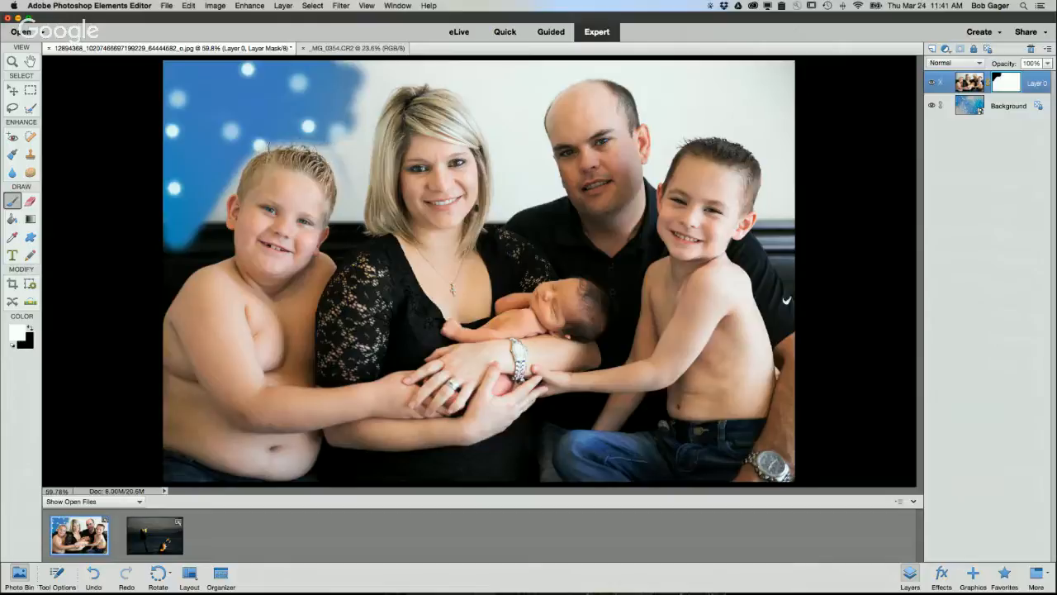
# Mask out the white gaps between the hair strands on top of the boy's head with a small black brush, finishing at 100% zoom
pyautogui.click(11, 60)
pyautogui.click(290, 151)
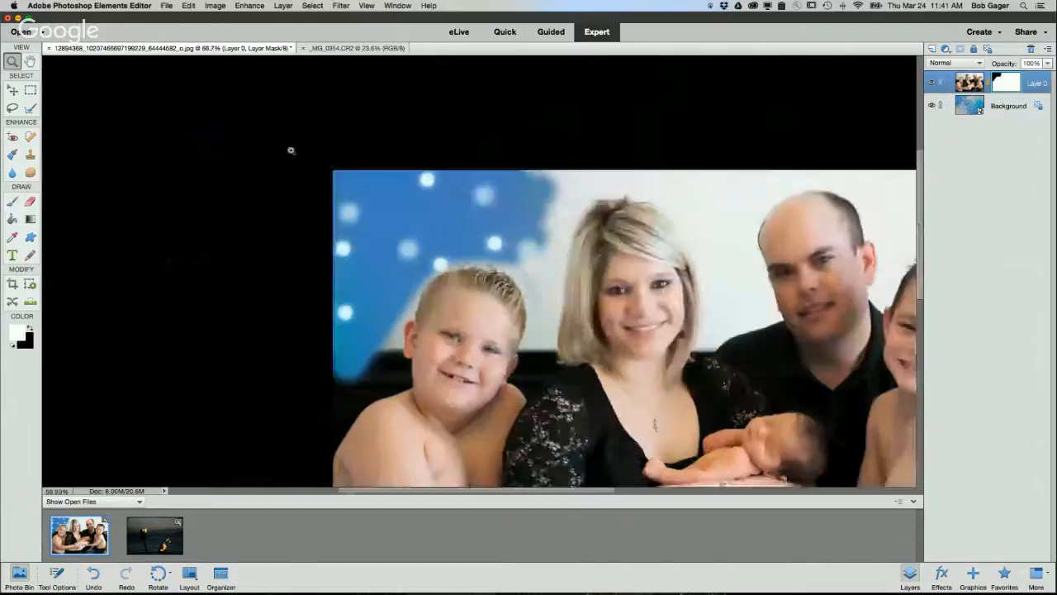
pyautogui.click(518, 275)
pyautogui.click(506, 271)
pyautogui.click(495, 261)
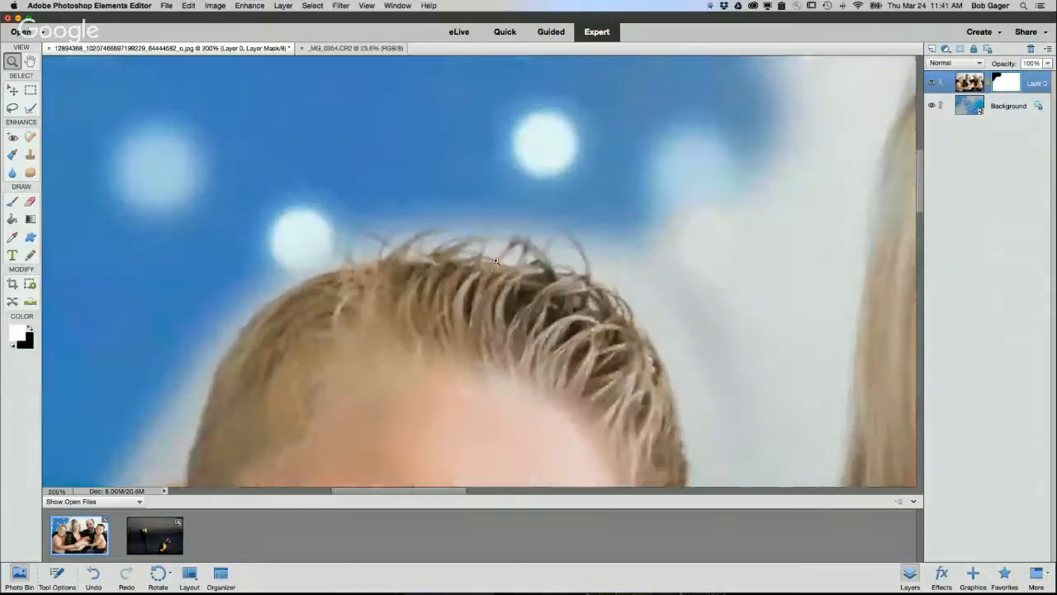
pyautogui.click(496, 261)
pyautogui.click(499, 260)
pyautogui.click(12, 202)
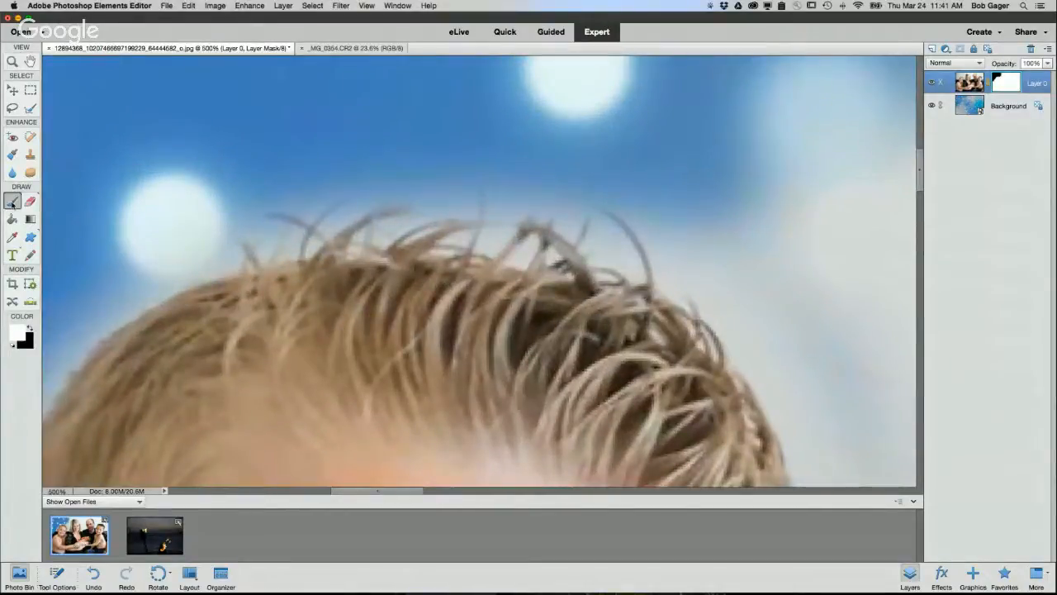
pyautogui.press('[')
pyautogui.press('[')
pyautogui.press('[')
pyautogui.press('[')
pyautogui.press('[')
pyautogui.press('[')
pyautogui.press('[')
pyautogui.press('[')
pyautogui.press('[')
pyautogui.press('[')
pyautogui.press('x')
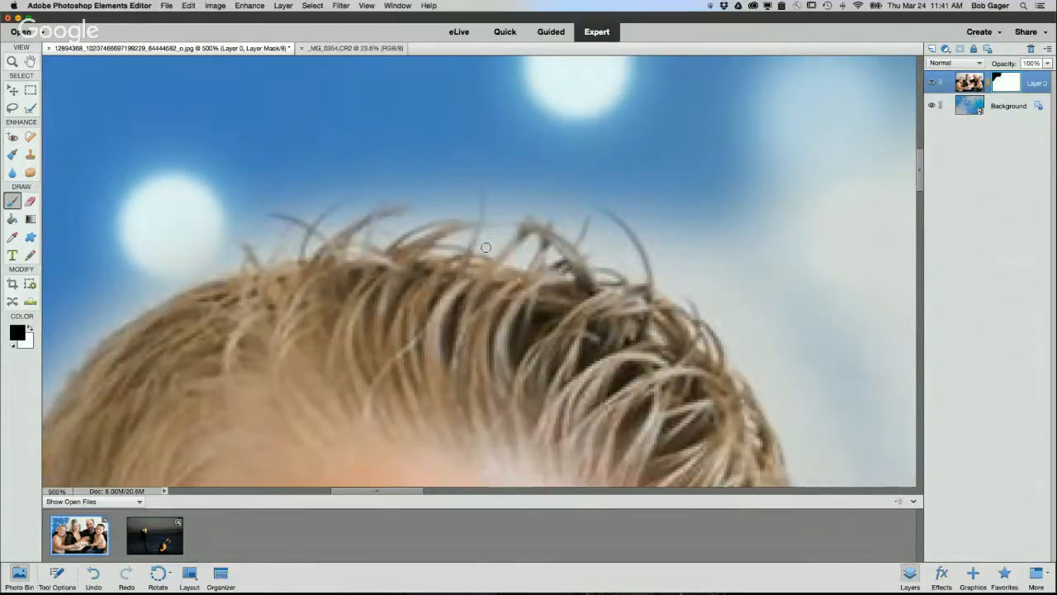
pyautogui.moveTo(489, 241)
pyautogui.mouseDown()
pyautogui.moveTo(506, 238)
pyautogui.moveTo(428, 254)
pyautogui.moveTo(453, 253)
pyautogui.mouseUp()
pyautogui.moveTo(387, 260)
pyautogui.mouseDown()
pyautogui.moveTo(352, 251)
pyautogui.moveTo(358, 238)
pyautogui.moveTo(385, 223)
pyautogui.moveTo(399, 234)
pyautogui.moveTo(382, 242)
pyautogui.moveTo(407, 222)
pyautogui.moveTo(391, 223)
pyautogui.moveTo(428, 223)
pyautogui.moveTo(387, 238)
pyautogui.mouseUp()
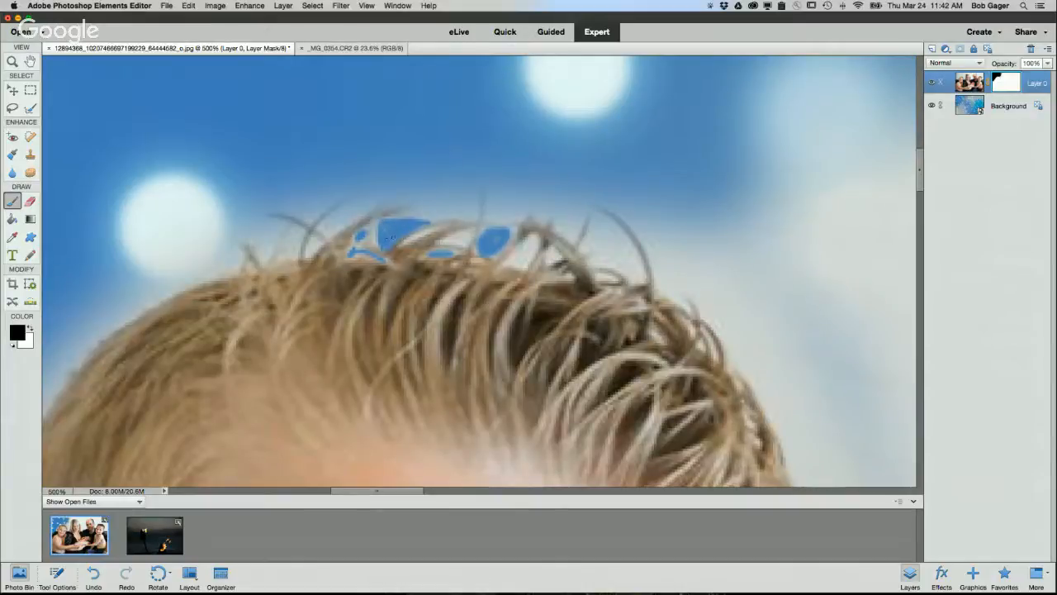
pyautogui.click(13, 62)
pyautogui.doubleClick(13, 62)
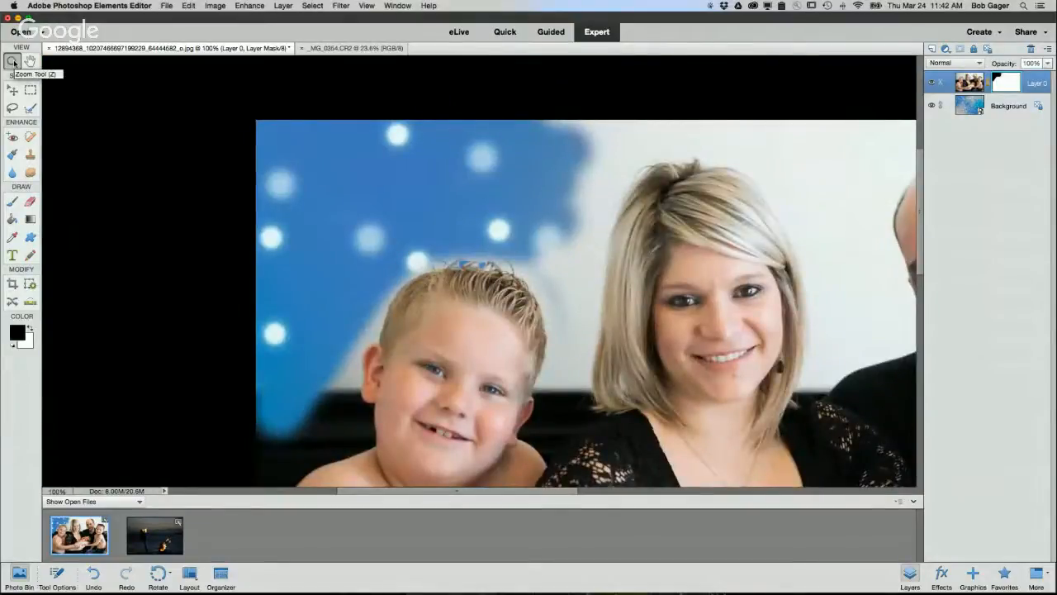
pyautogui.click(12, 201)
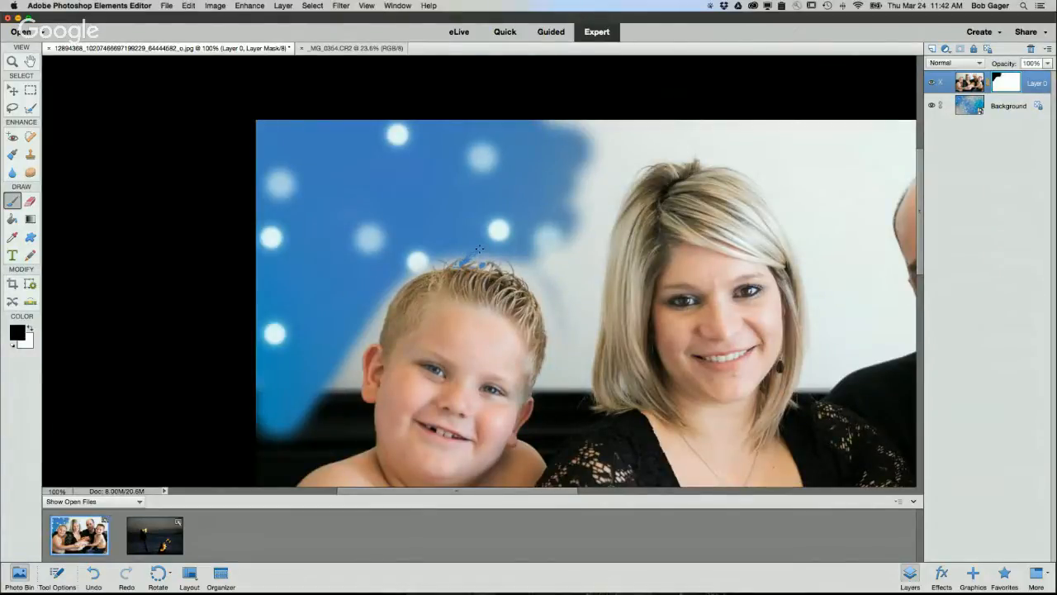
# Switch to Google Hangouts and select the audience member's thank-you comment about looking at the video again
pyautogui.press('super+Tab')
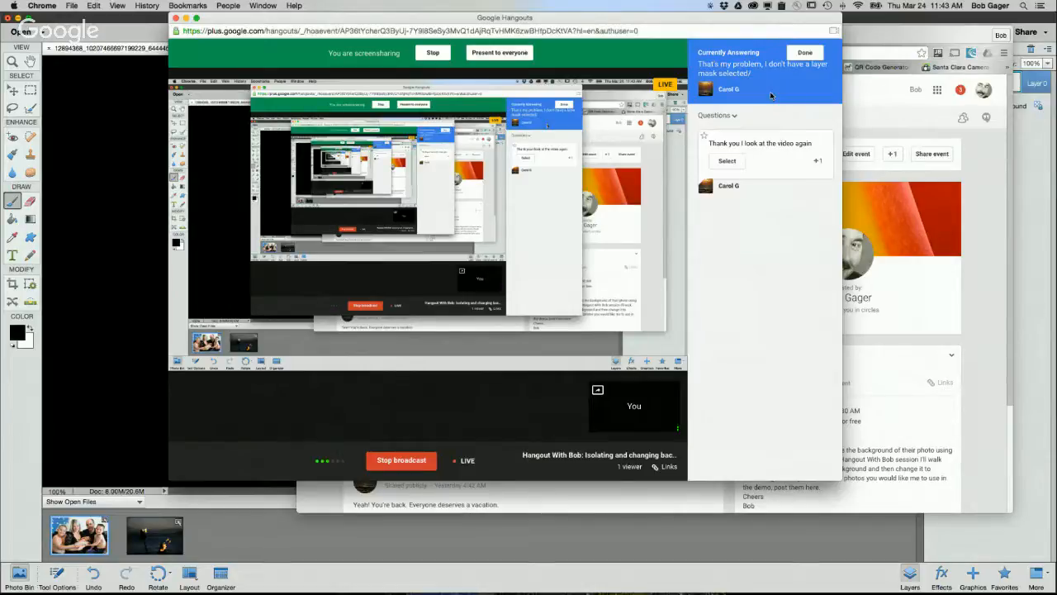
pyautogui.click(727, 161)
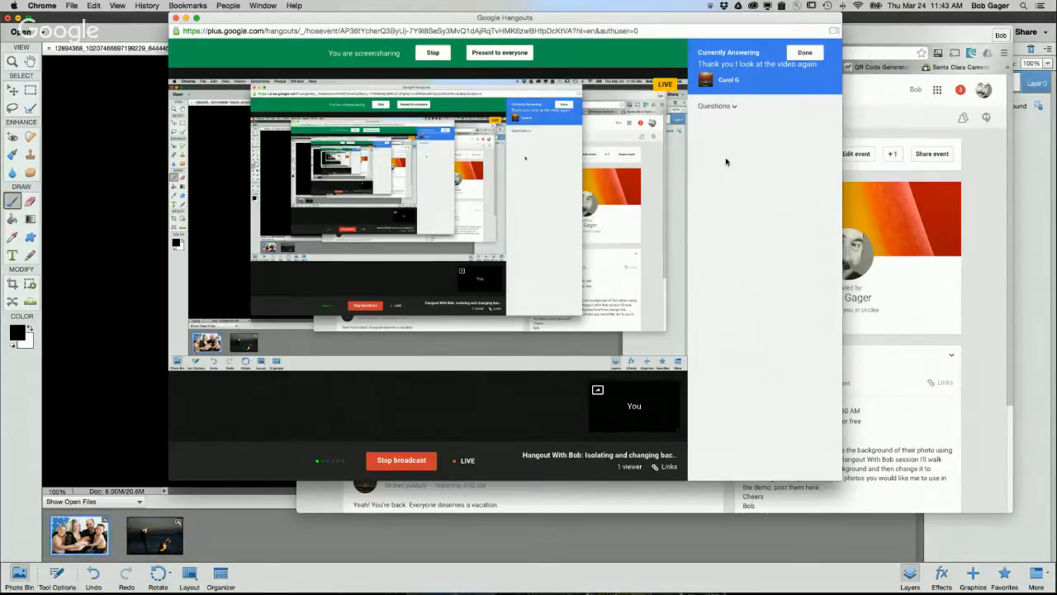
# Check the Adobe Photoshop Elements page's Facebook message inbox in Safari and return to the Google Hangouts window
pyautogui.press('super+Tab')
pyautogui.press('super+Tab')
pyautogui.press('super+Tab')
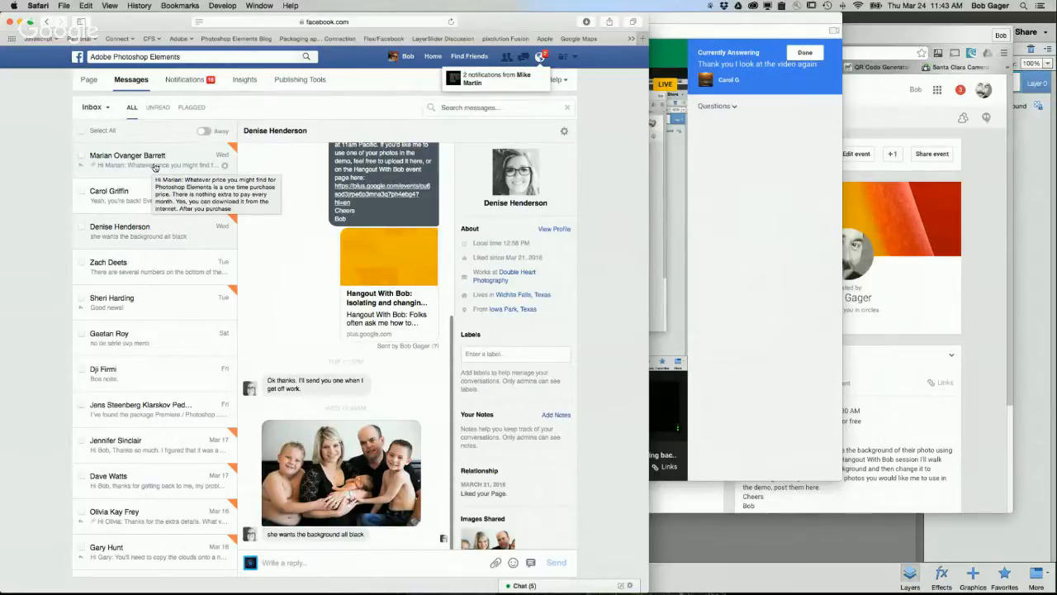
pyautogui.click(734, 255)
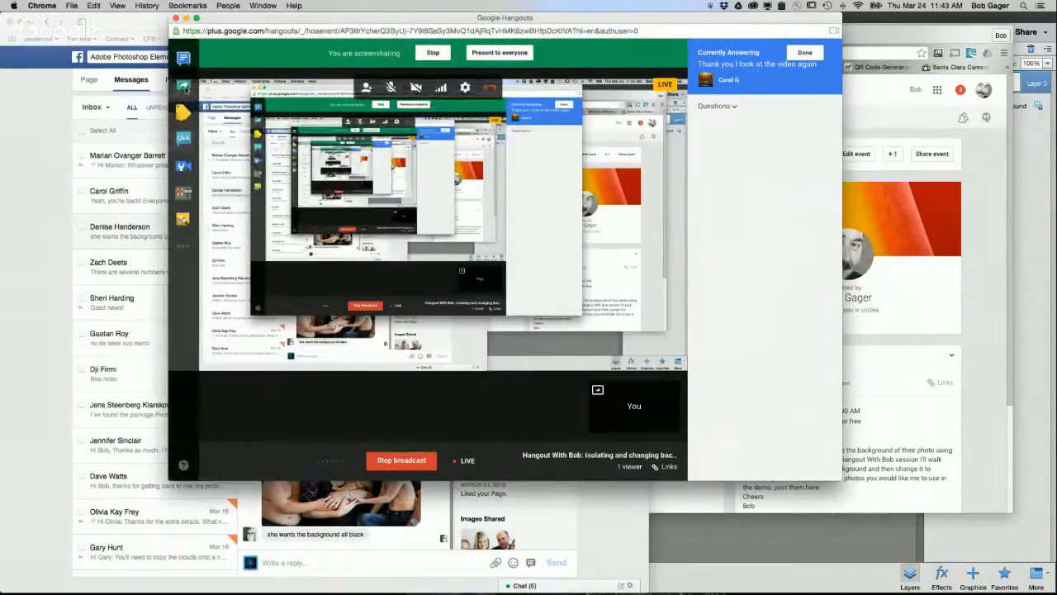